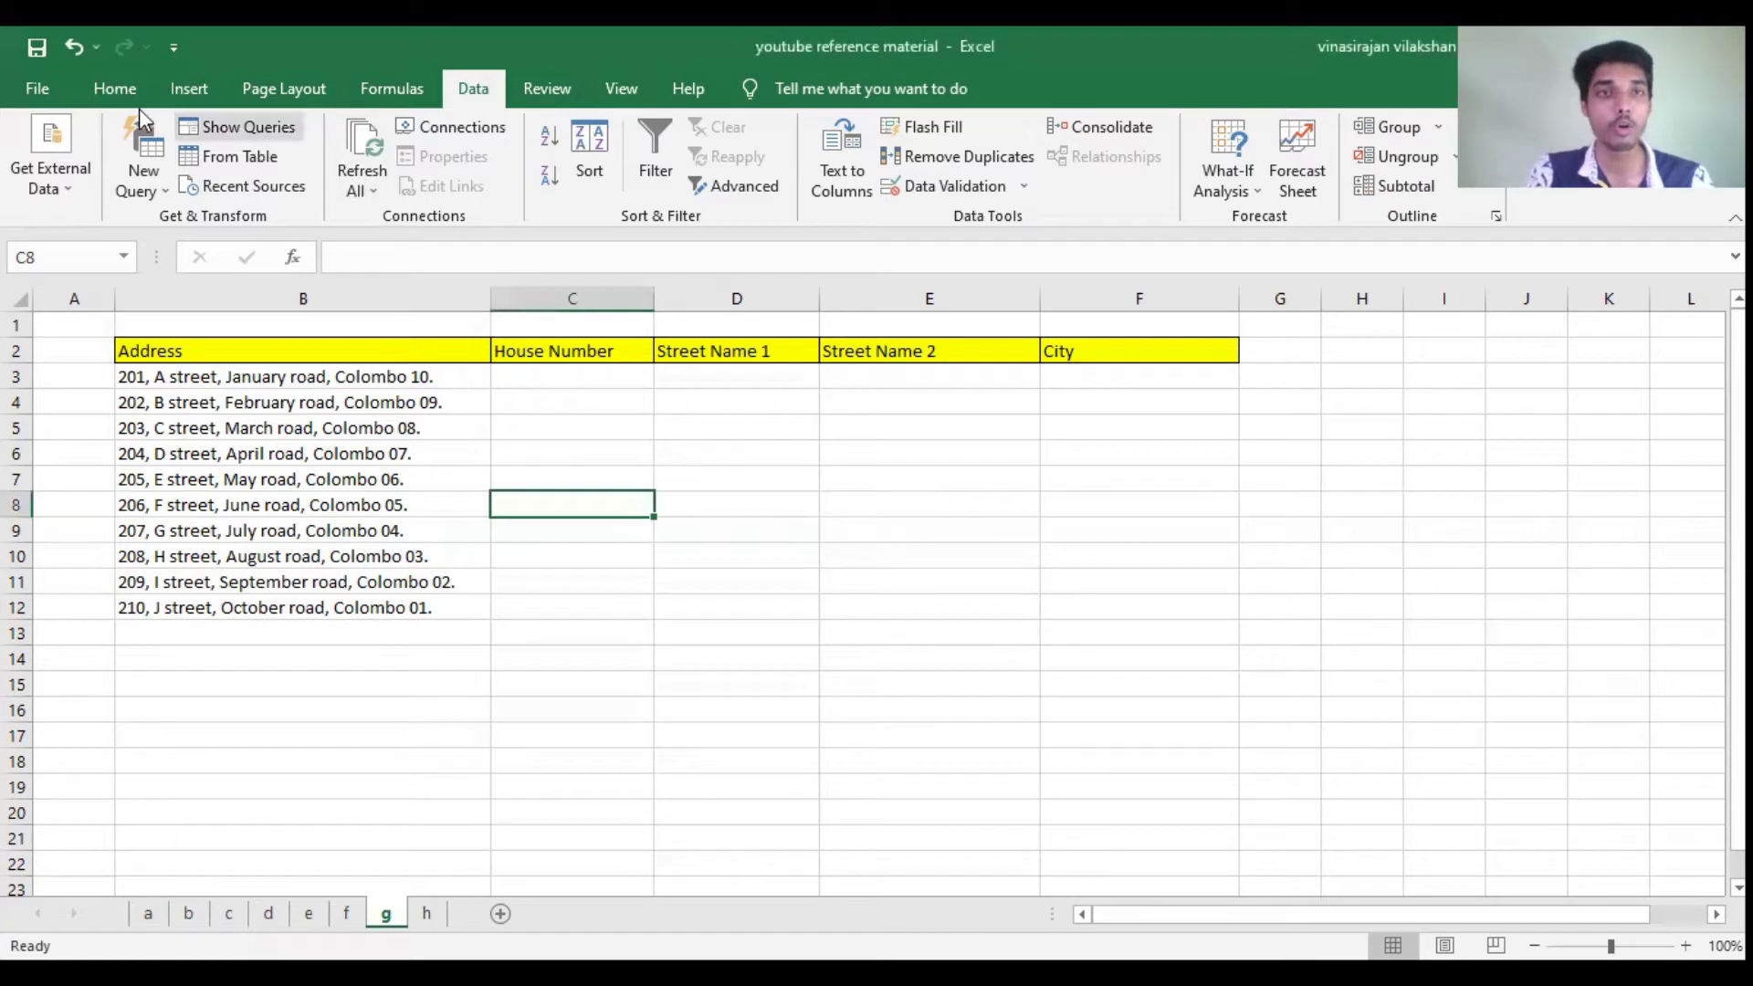
pyautogui.click(110, 99)
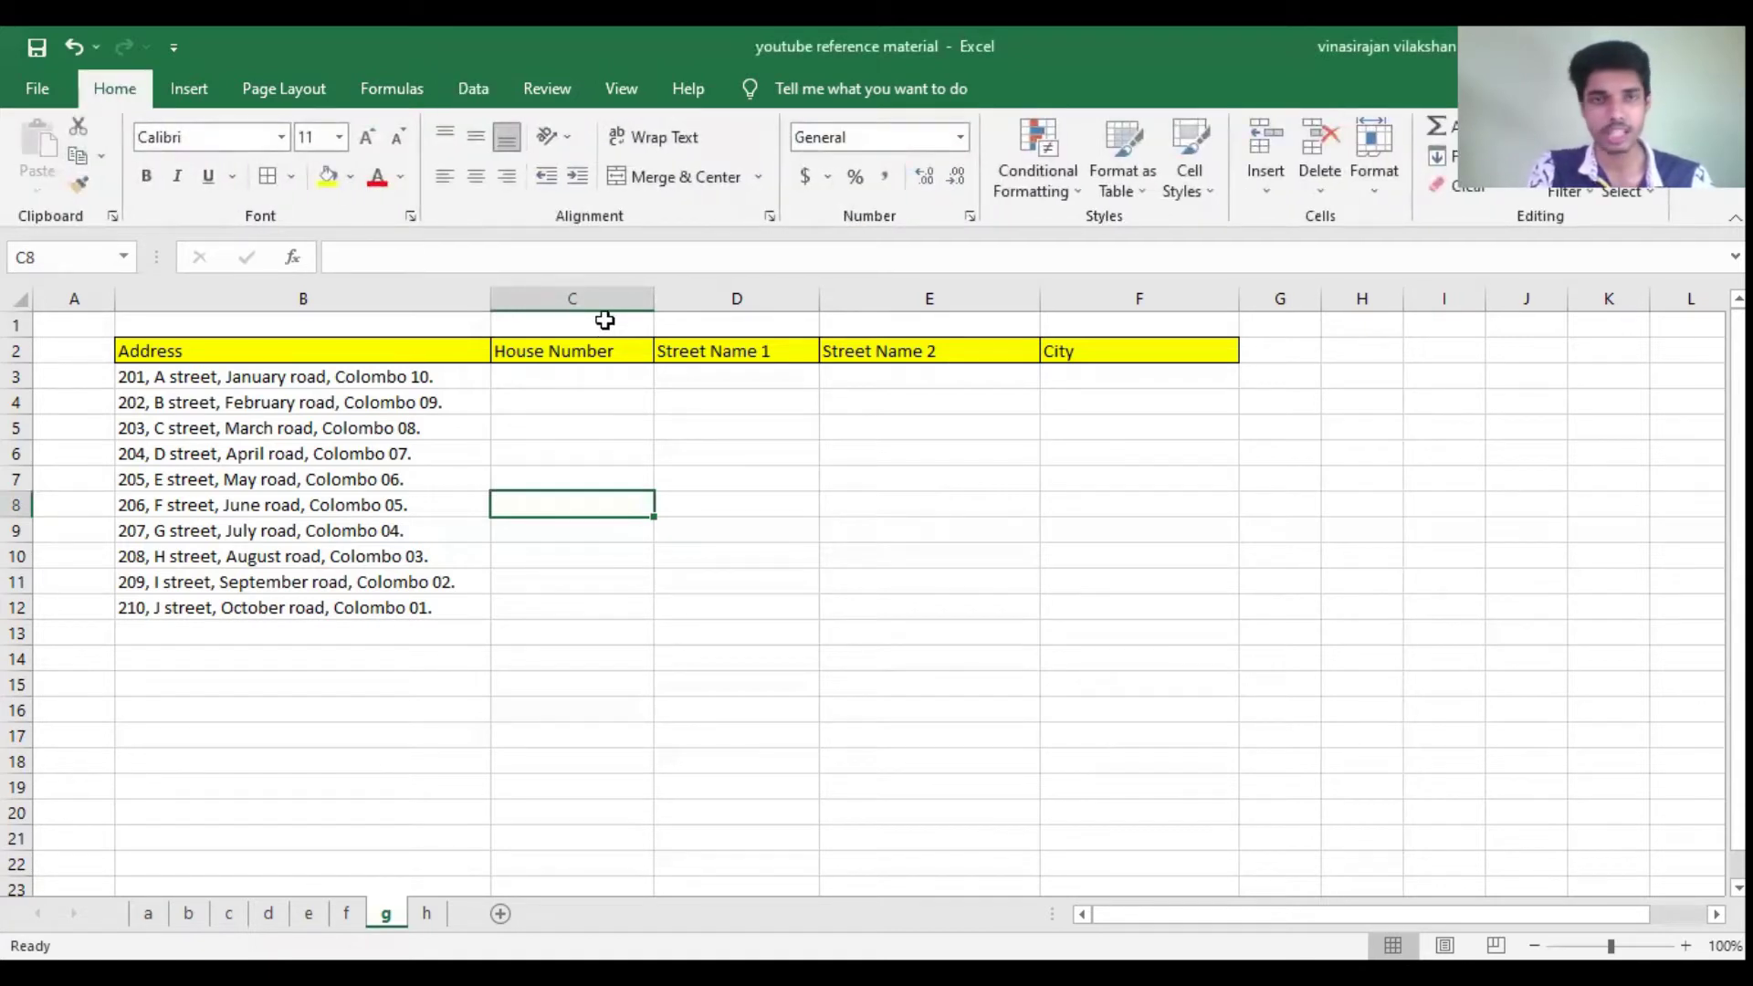
pyautogui.click(576, 381)
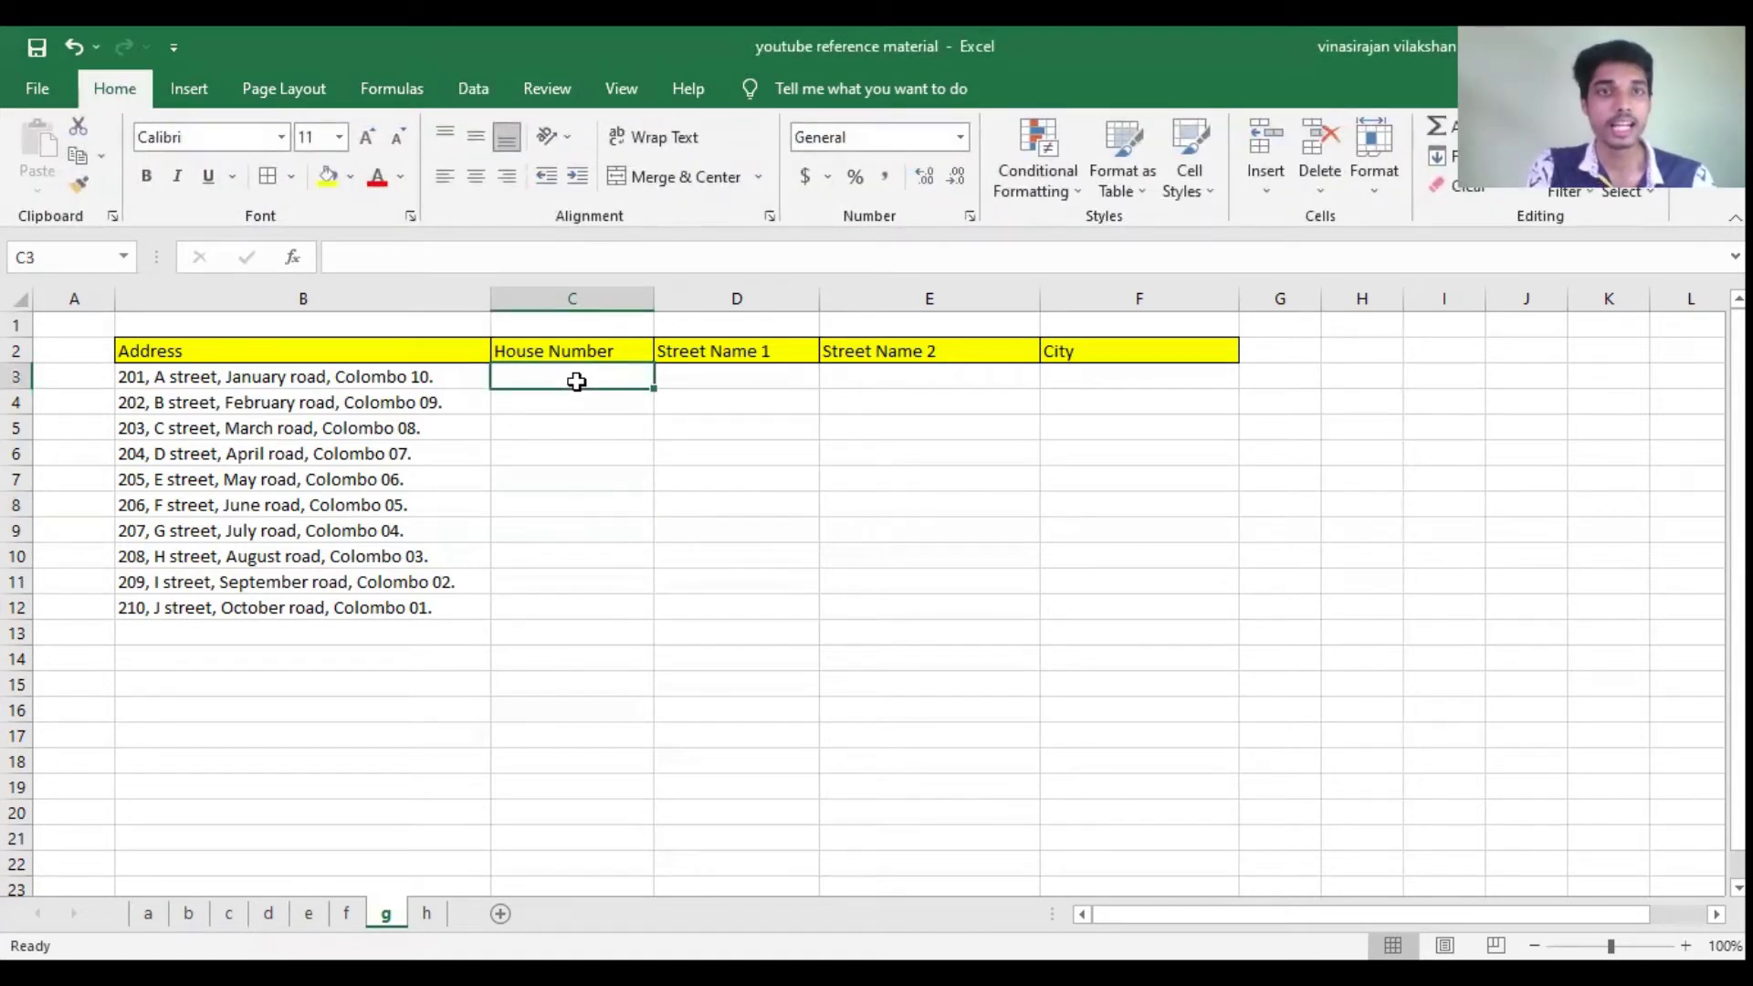
pyautogui.click(472, 91)
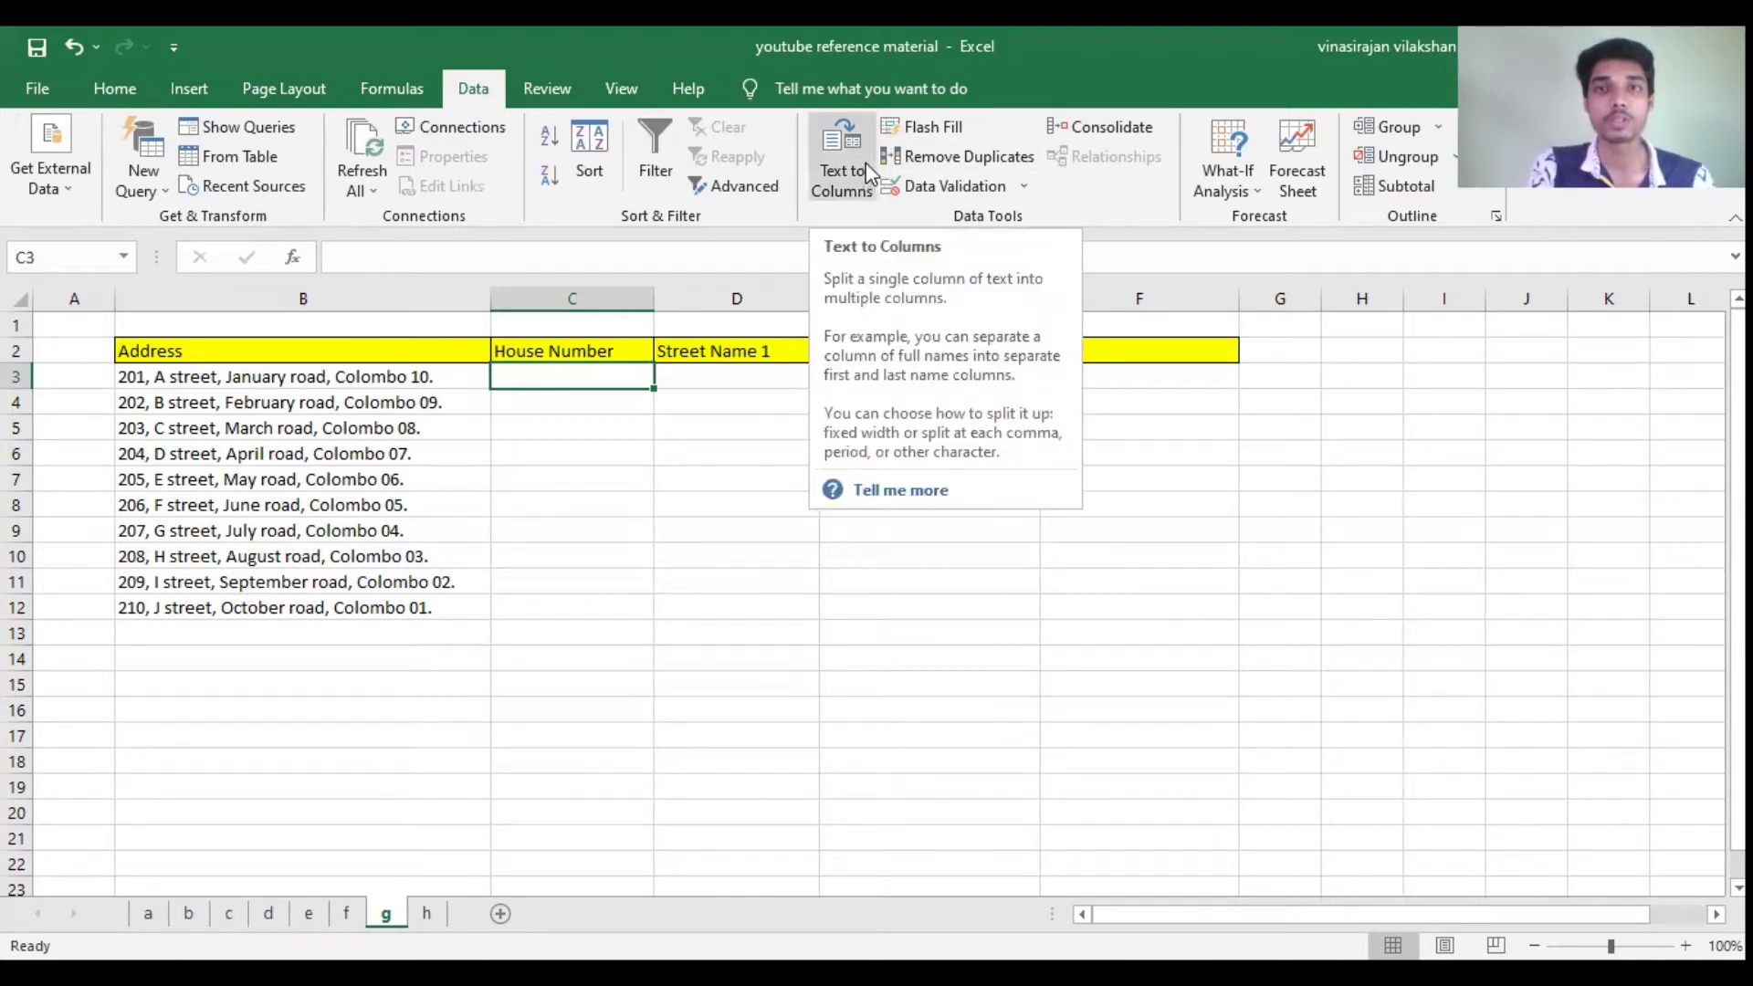
pyautogui.click(582, 479)
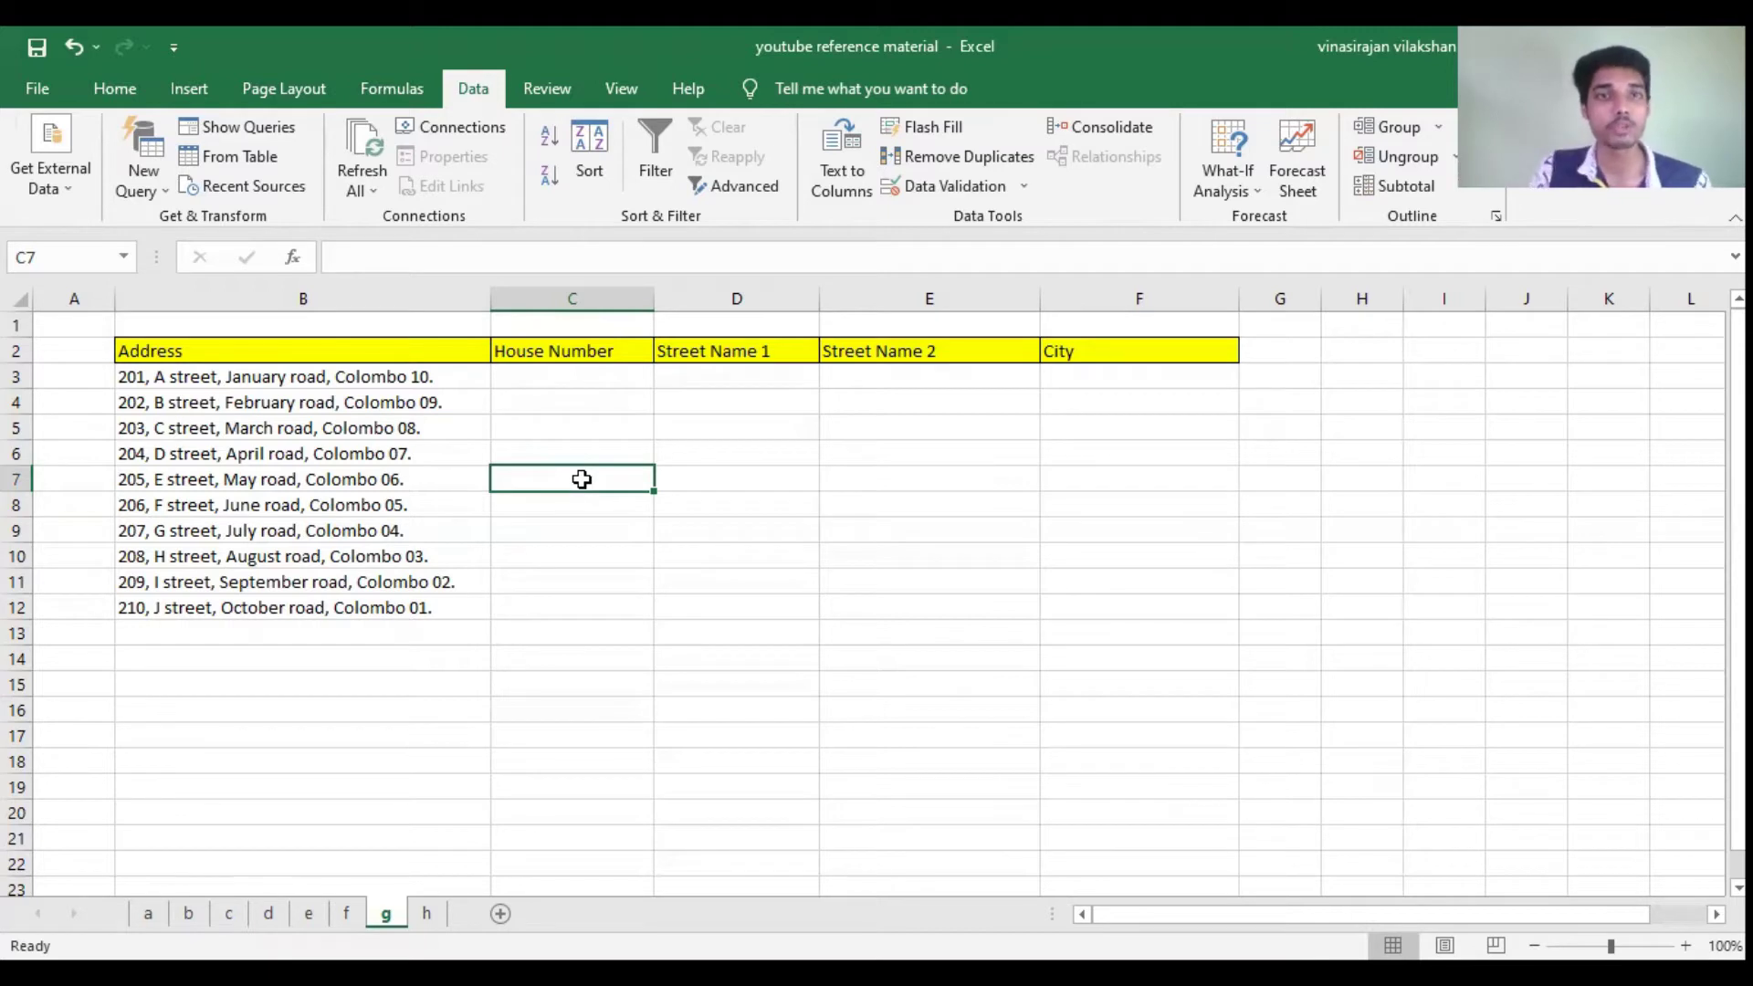
pyautogui.moveTo(457, 376); pyautogui.dragTo(466, 603)
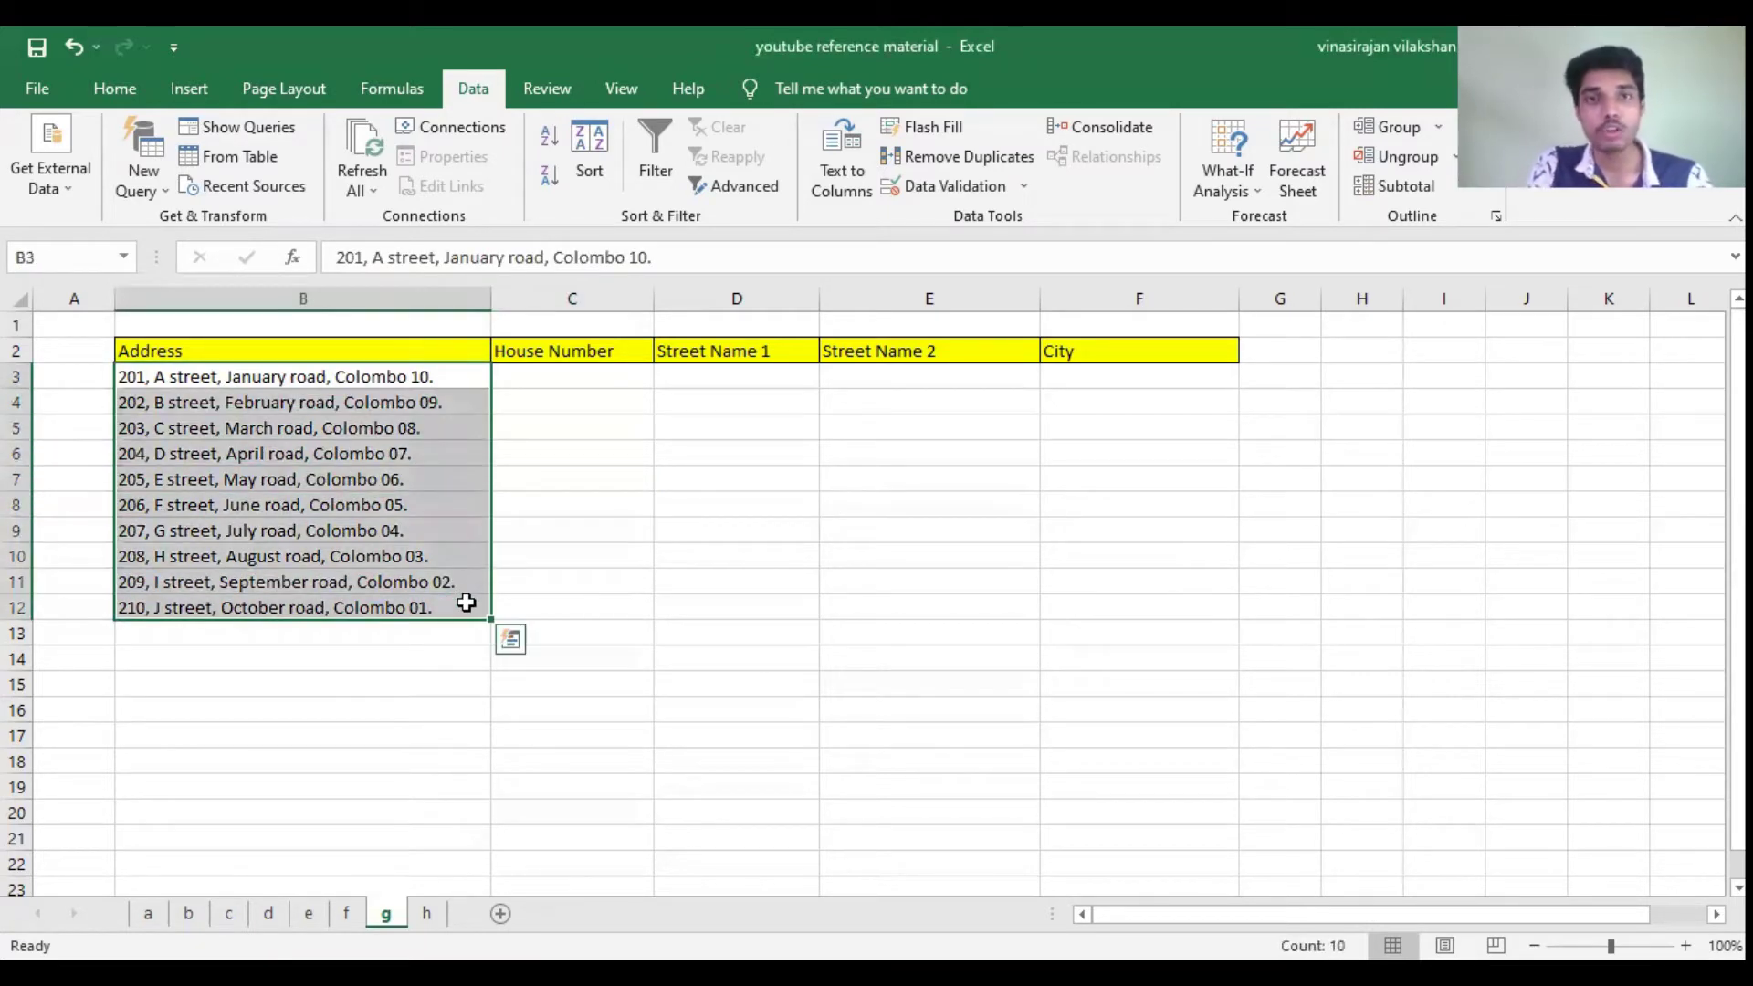
pyautogui.click(234, 485)
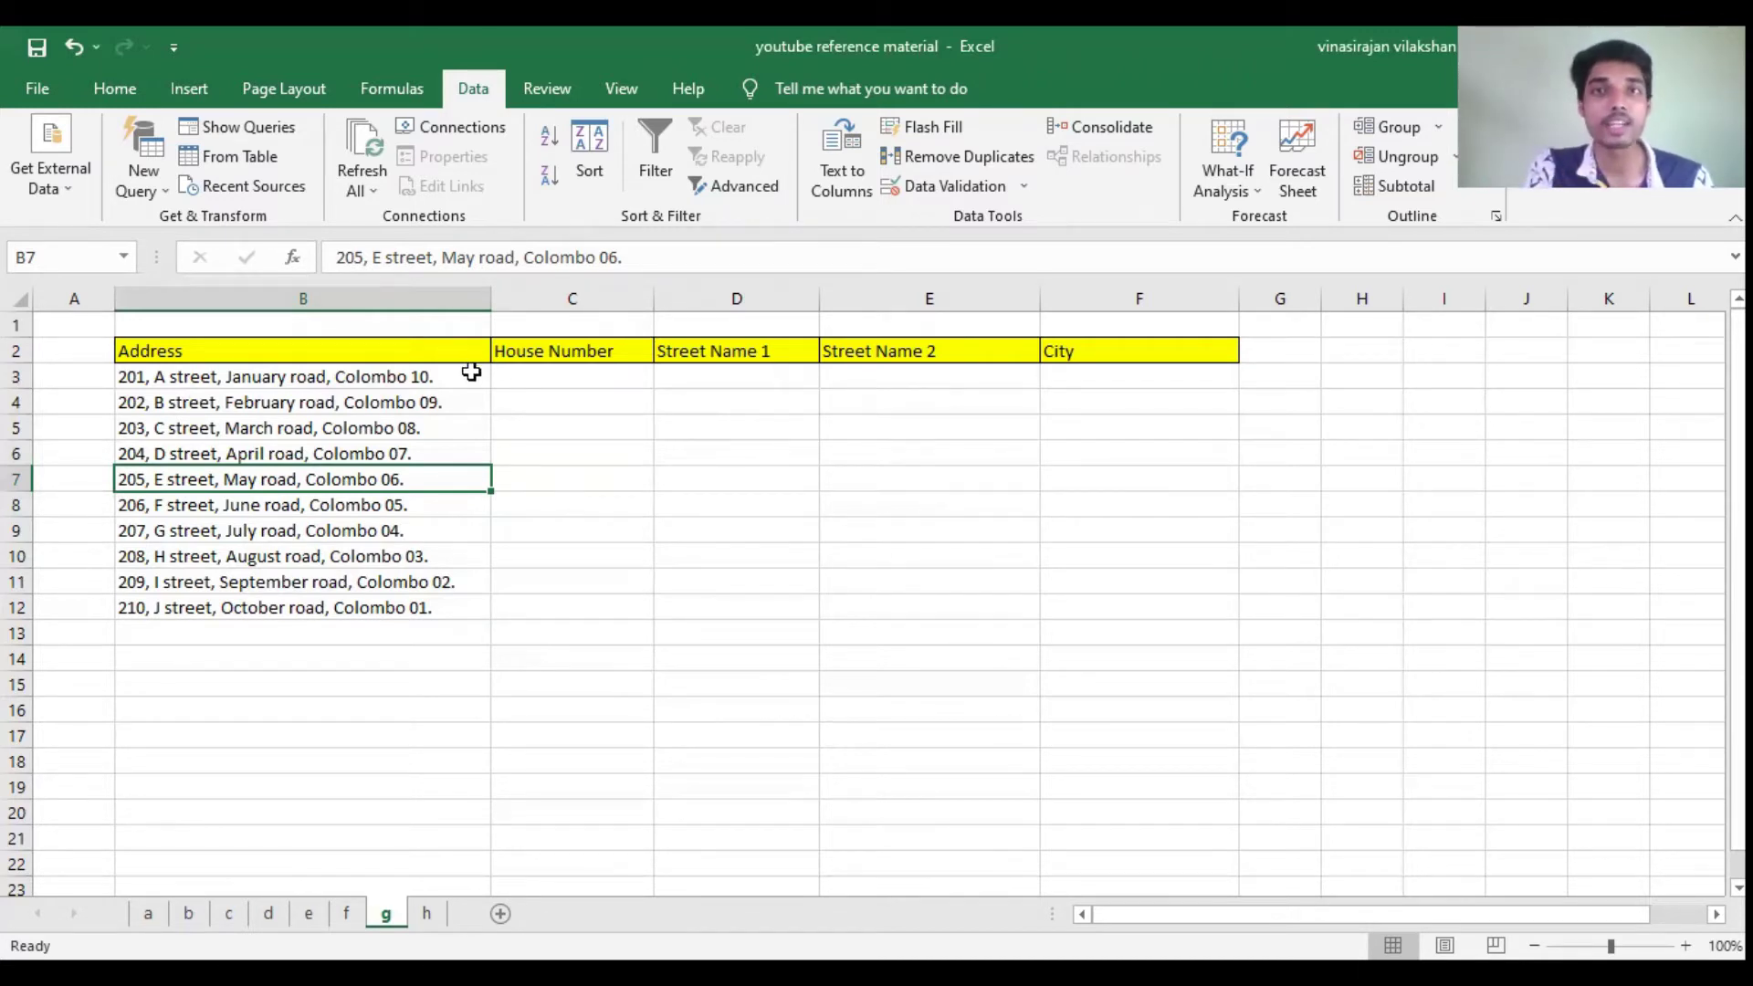
# Step: Start Text to Columns on the addresses in B3:B12 and set the original data type to Delimited
pyautogui.moveTo(471, 373); pyautogui.dragTo(471, 607)
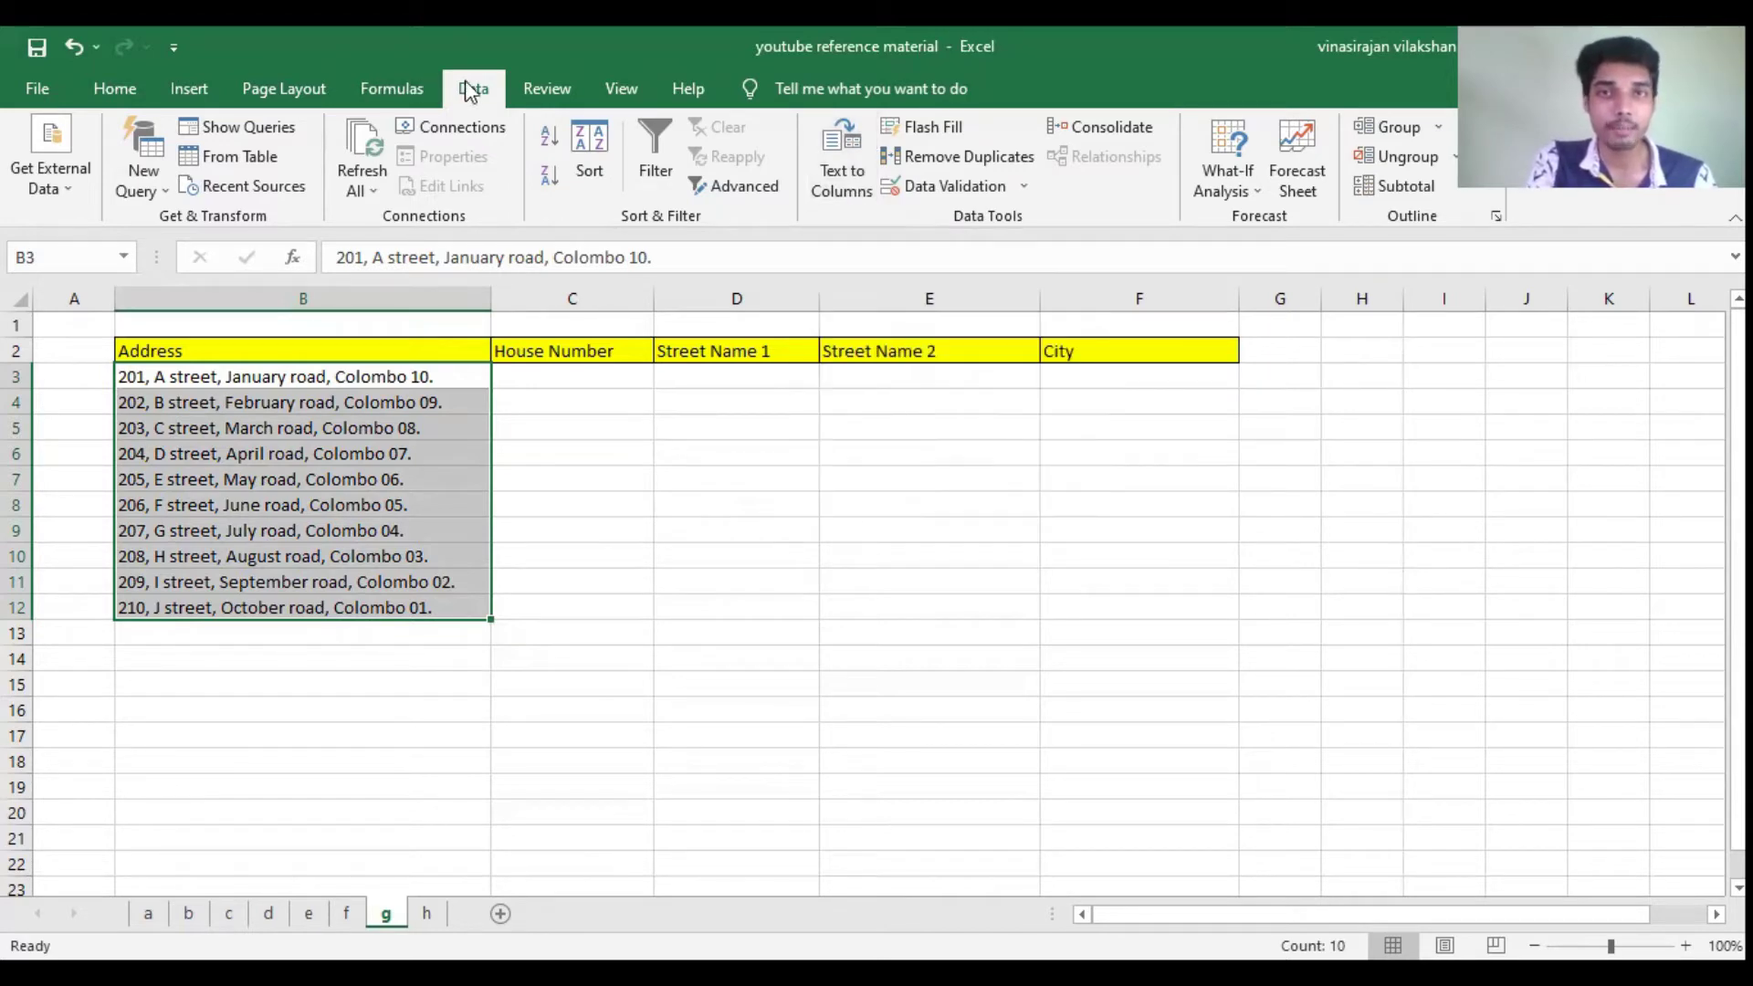
pyautogui.click(865, 137)
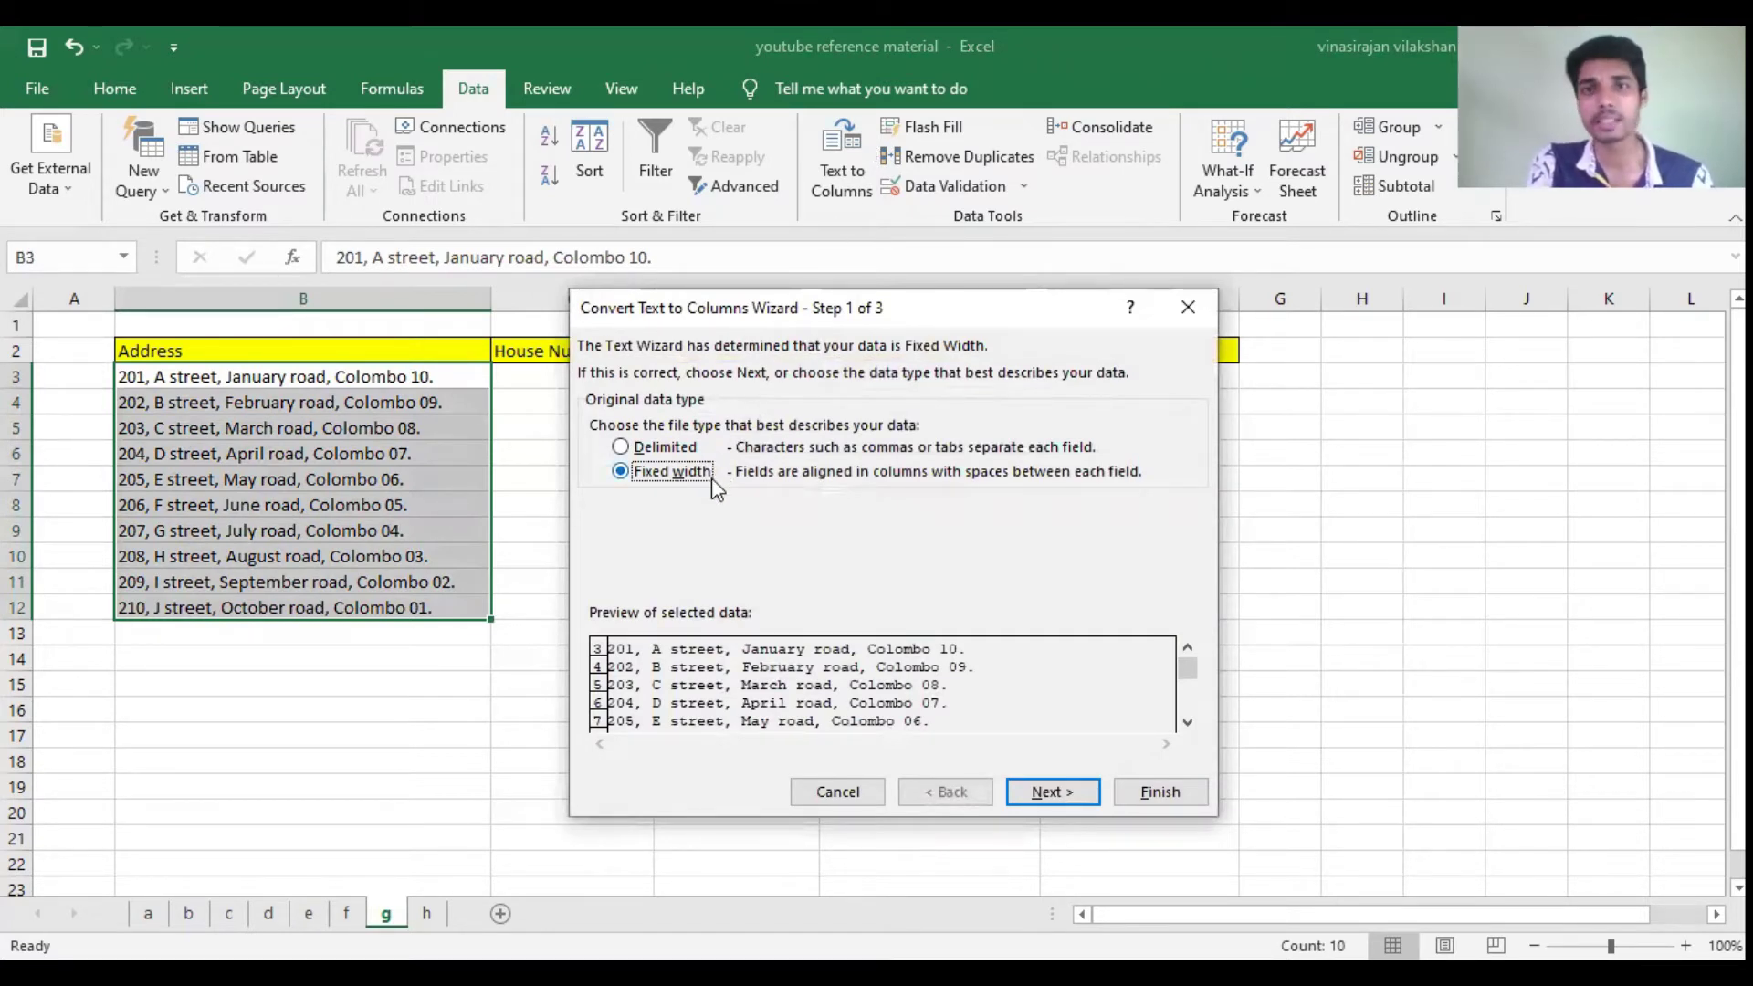
pyautogui.click(673, 452)
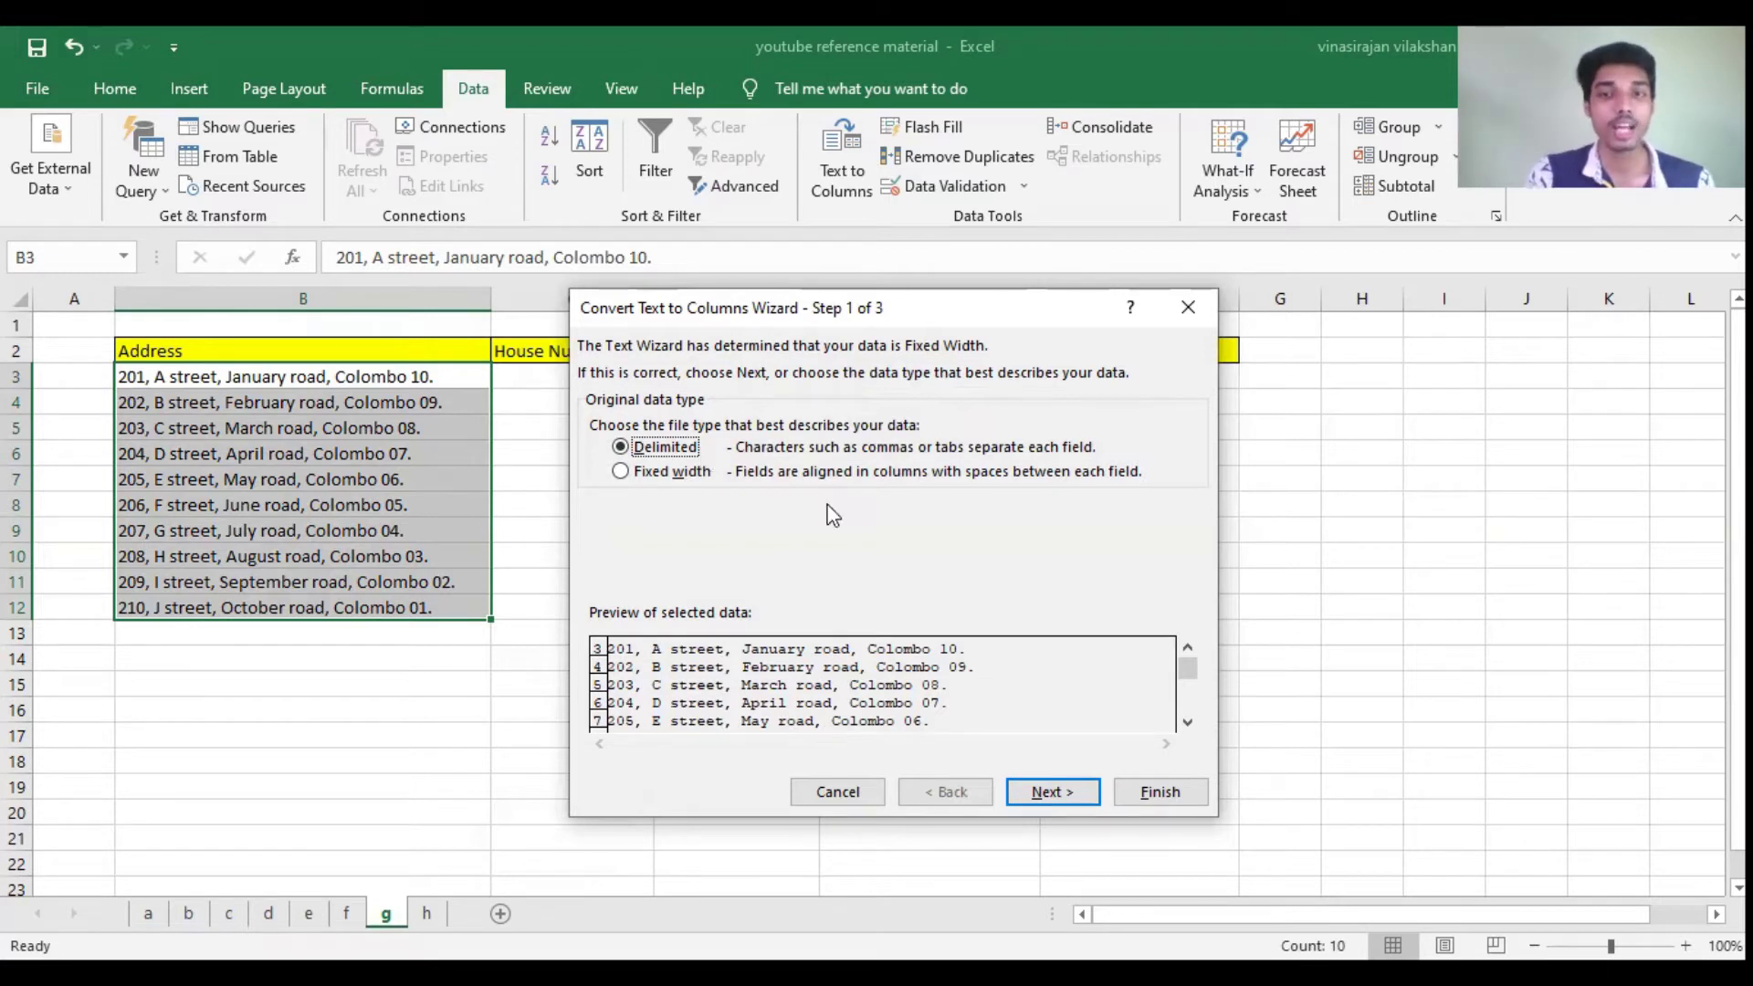
pyautogui.click(1047, 792)
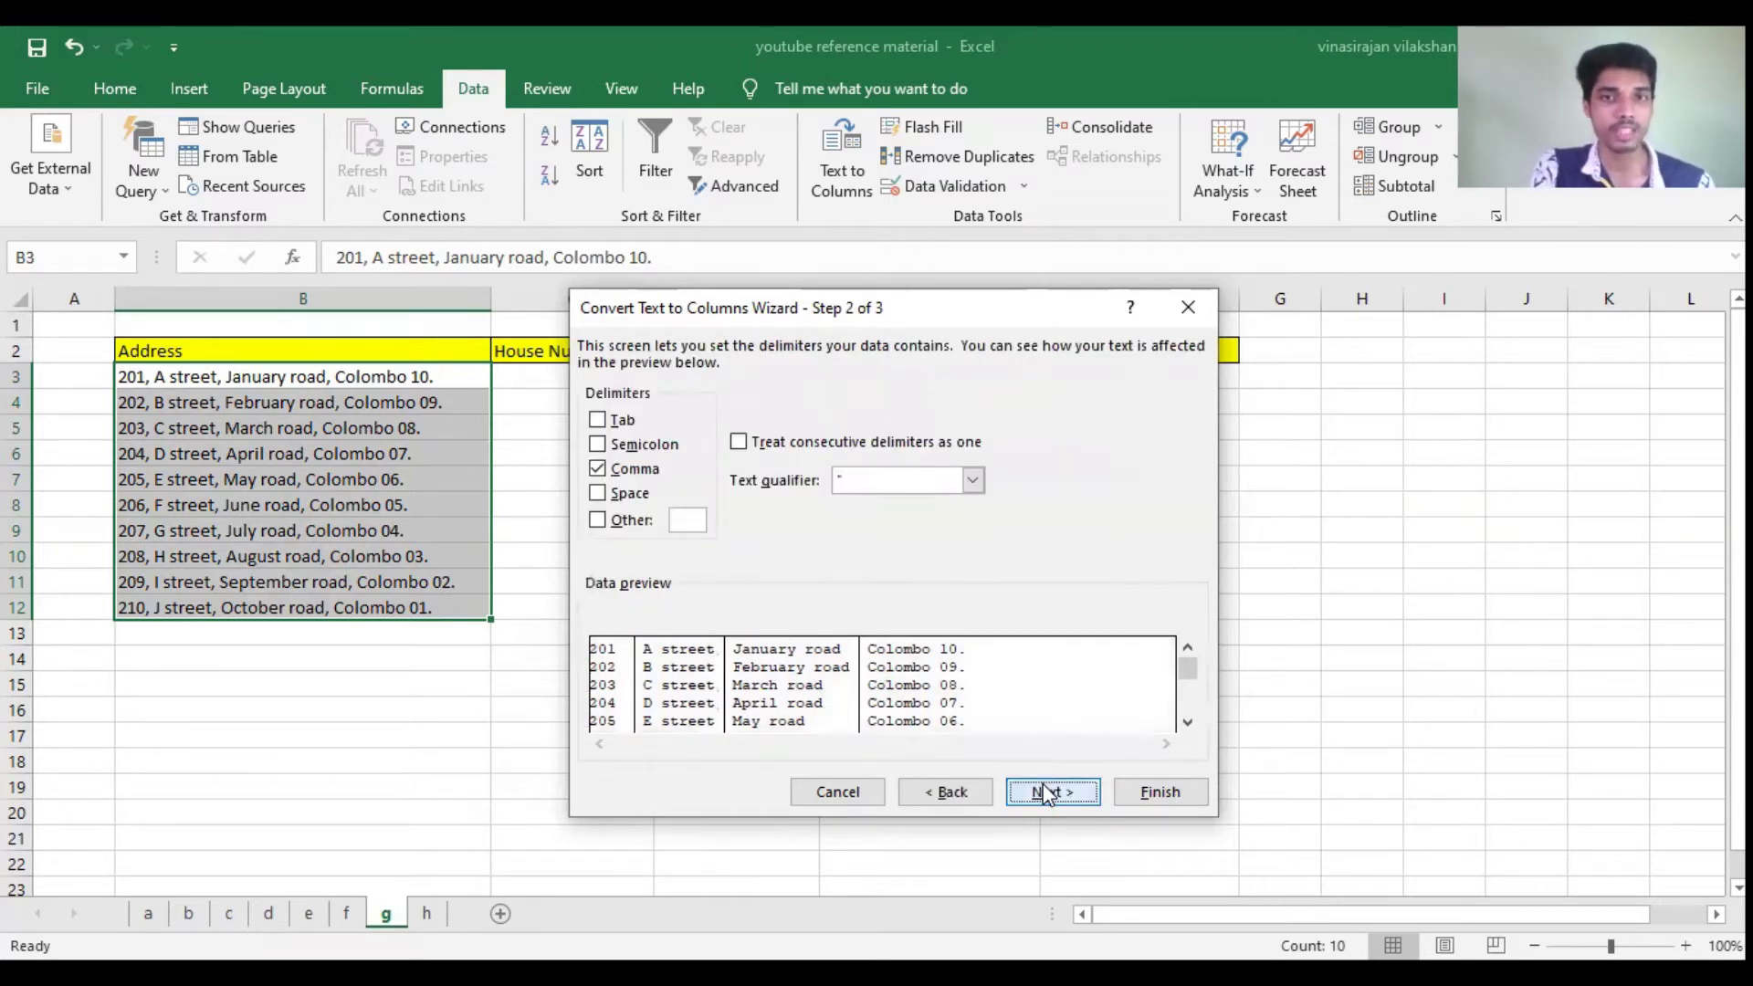
pyautogui.click(608, 423)
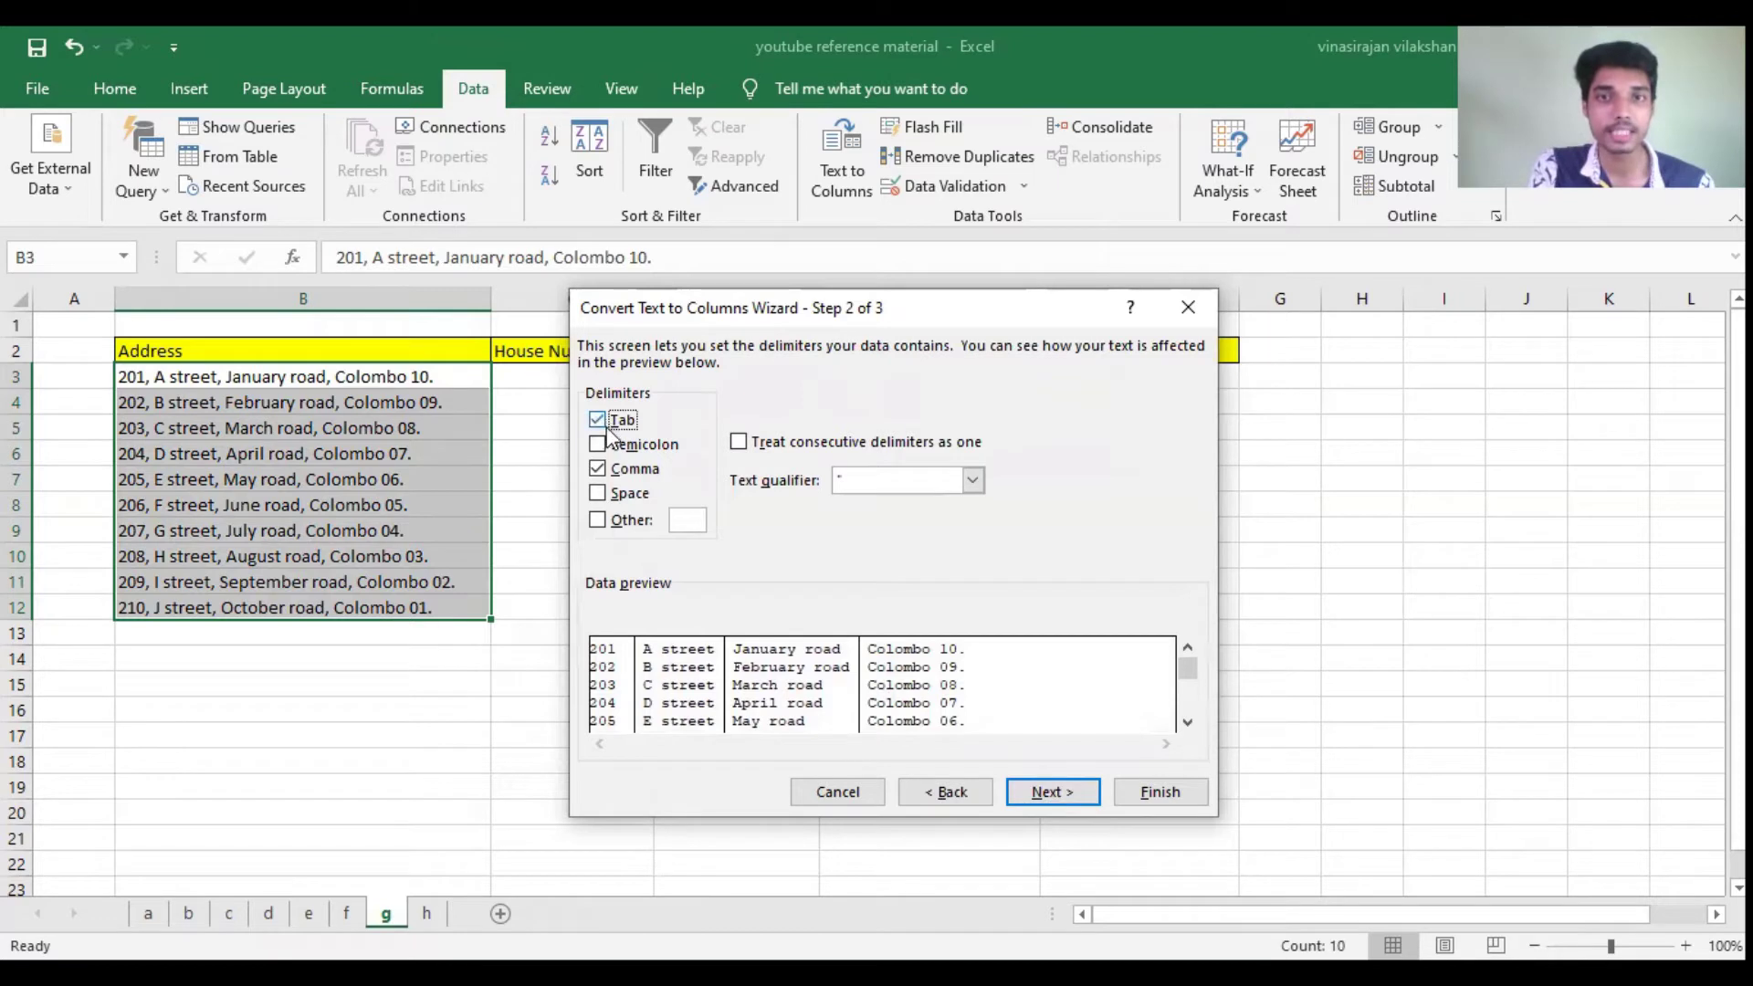
pyautogui.click(608, 445)
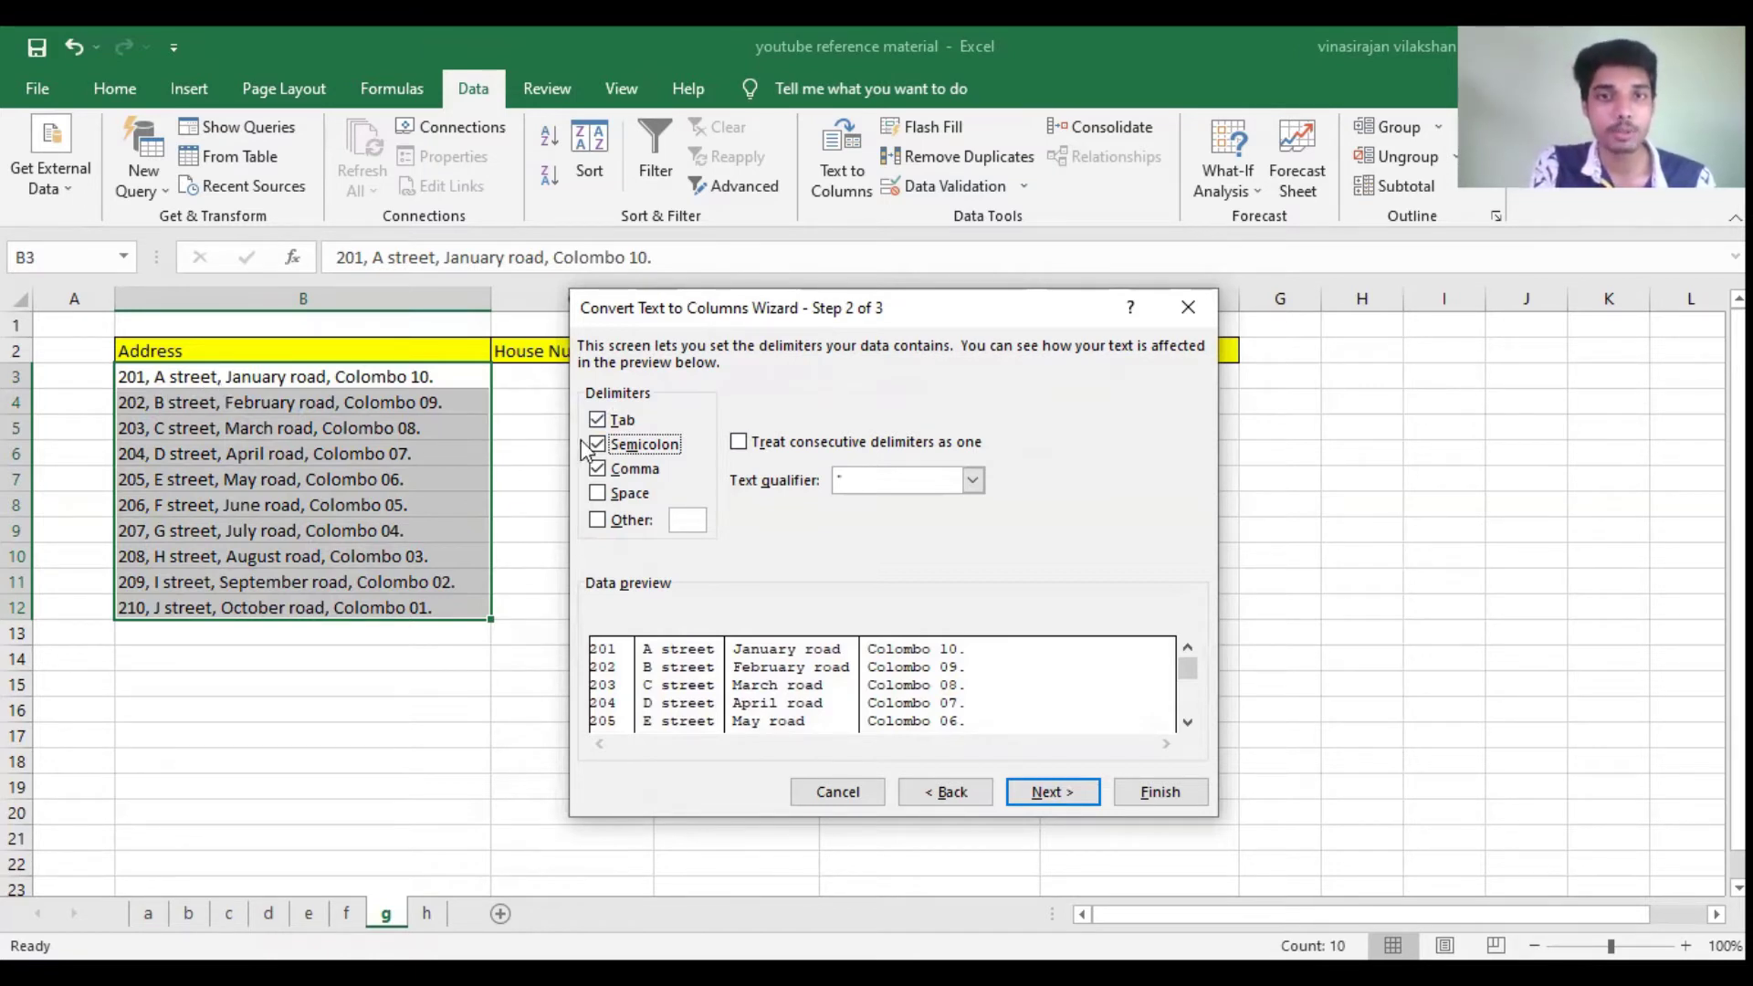
pyautogui.click(622, 445)
pyautogui.click(613, 427)
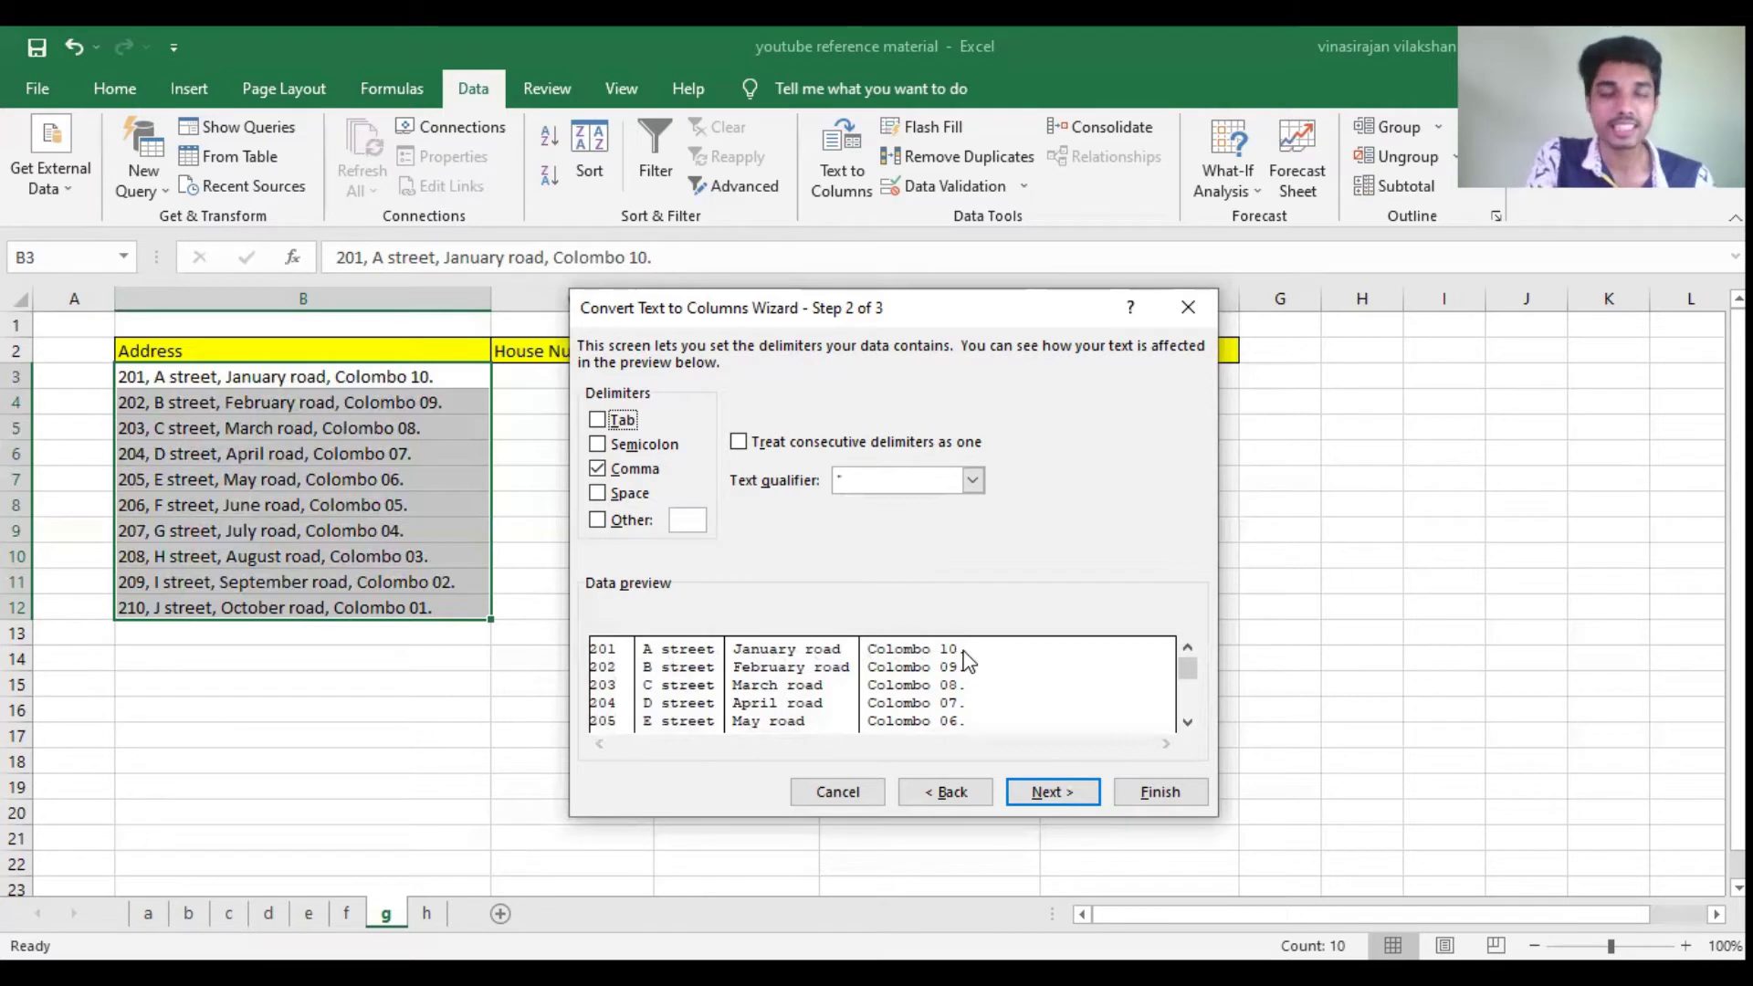
# Step: Add a period as a custom Other delimiter alongside the comma for splitting the addresses
pyautogui.click(600, 519)
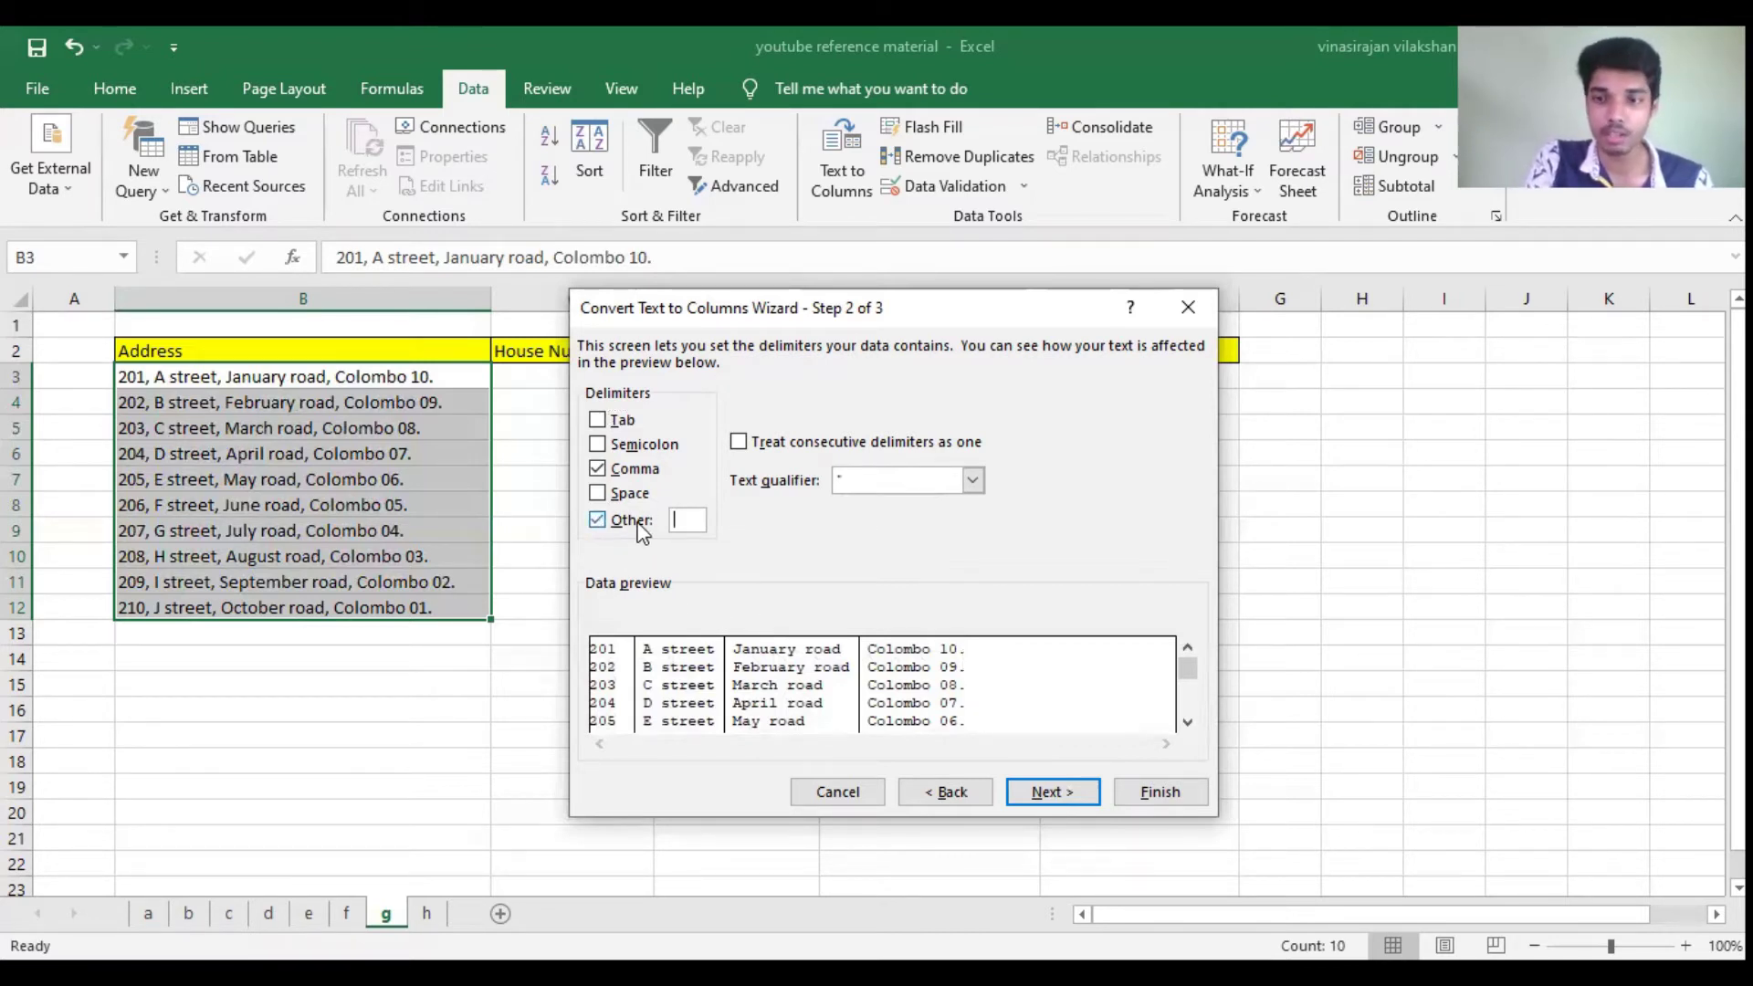
pyautogui.write('.')
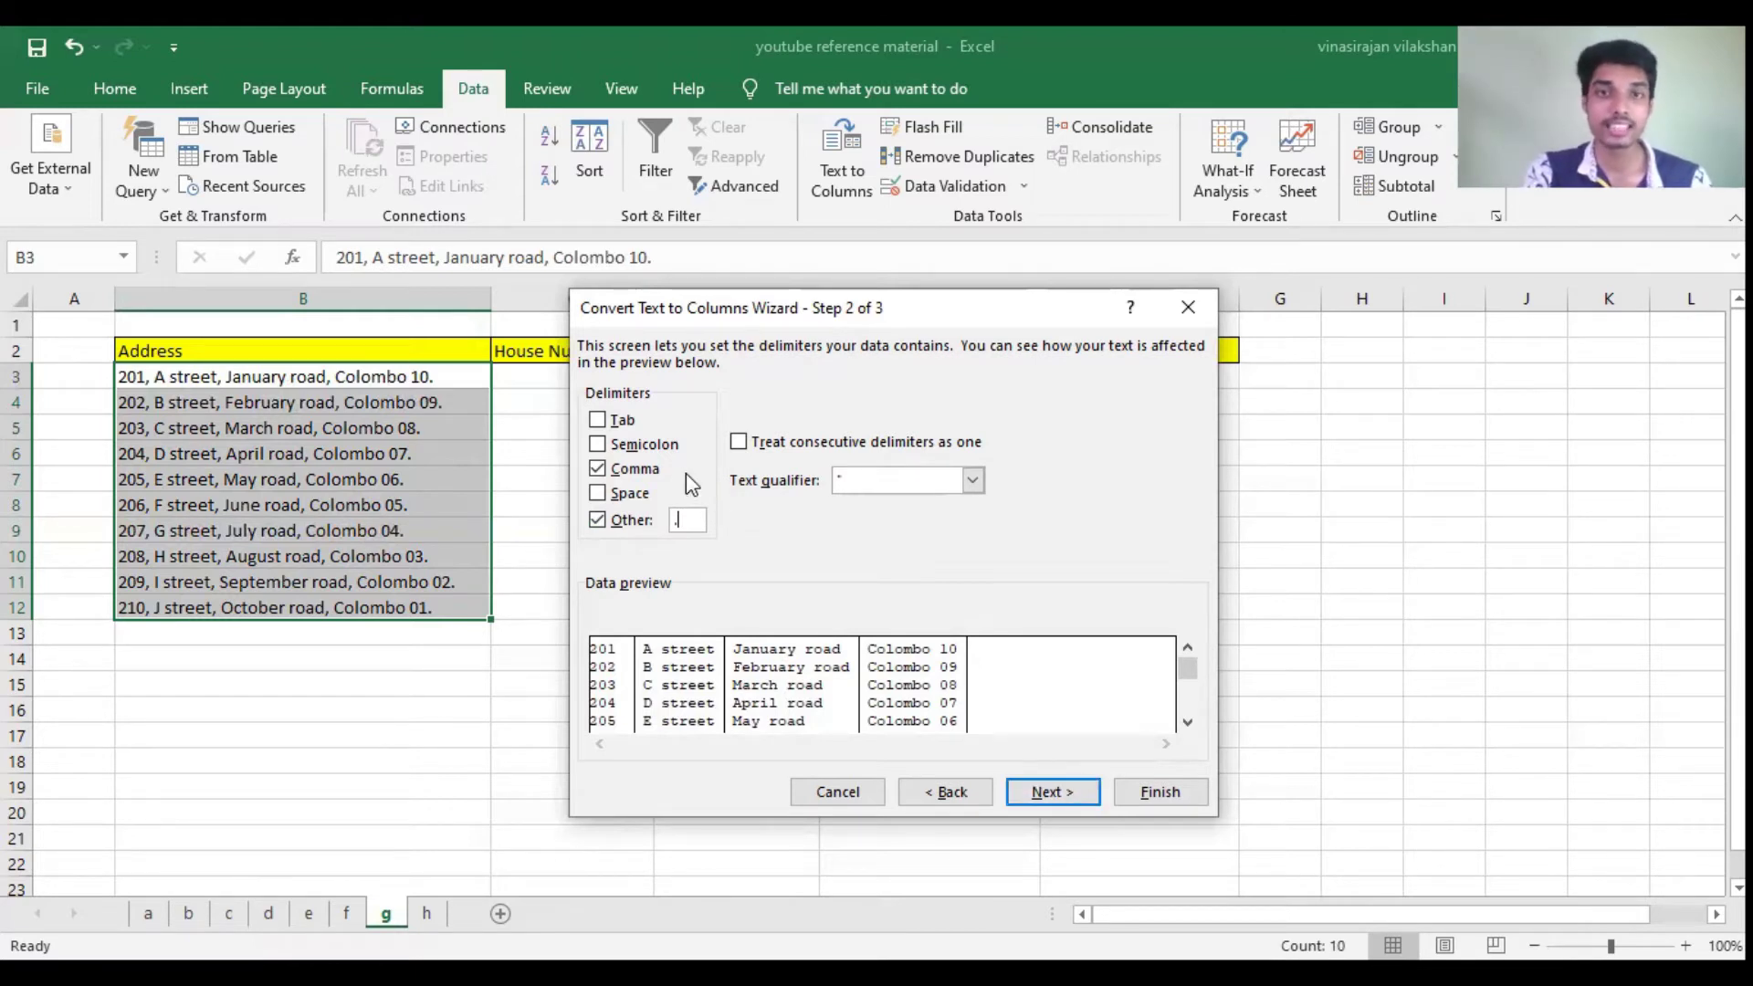
pyautogui.click(613, 451)
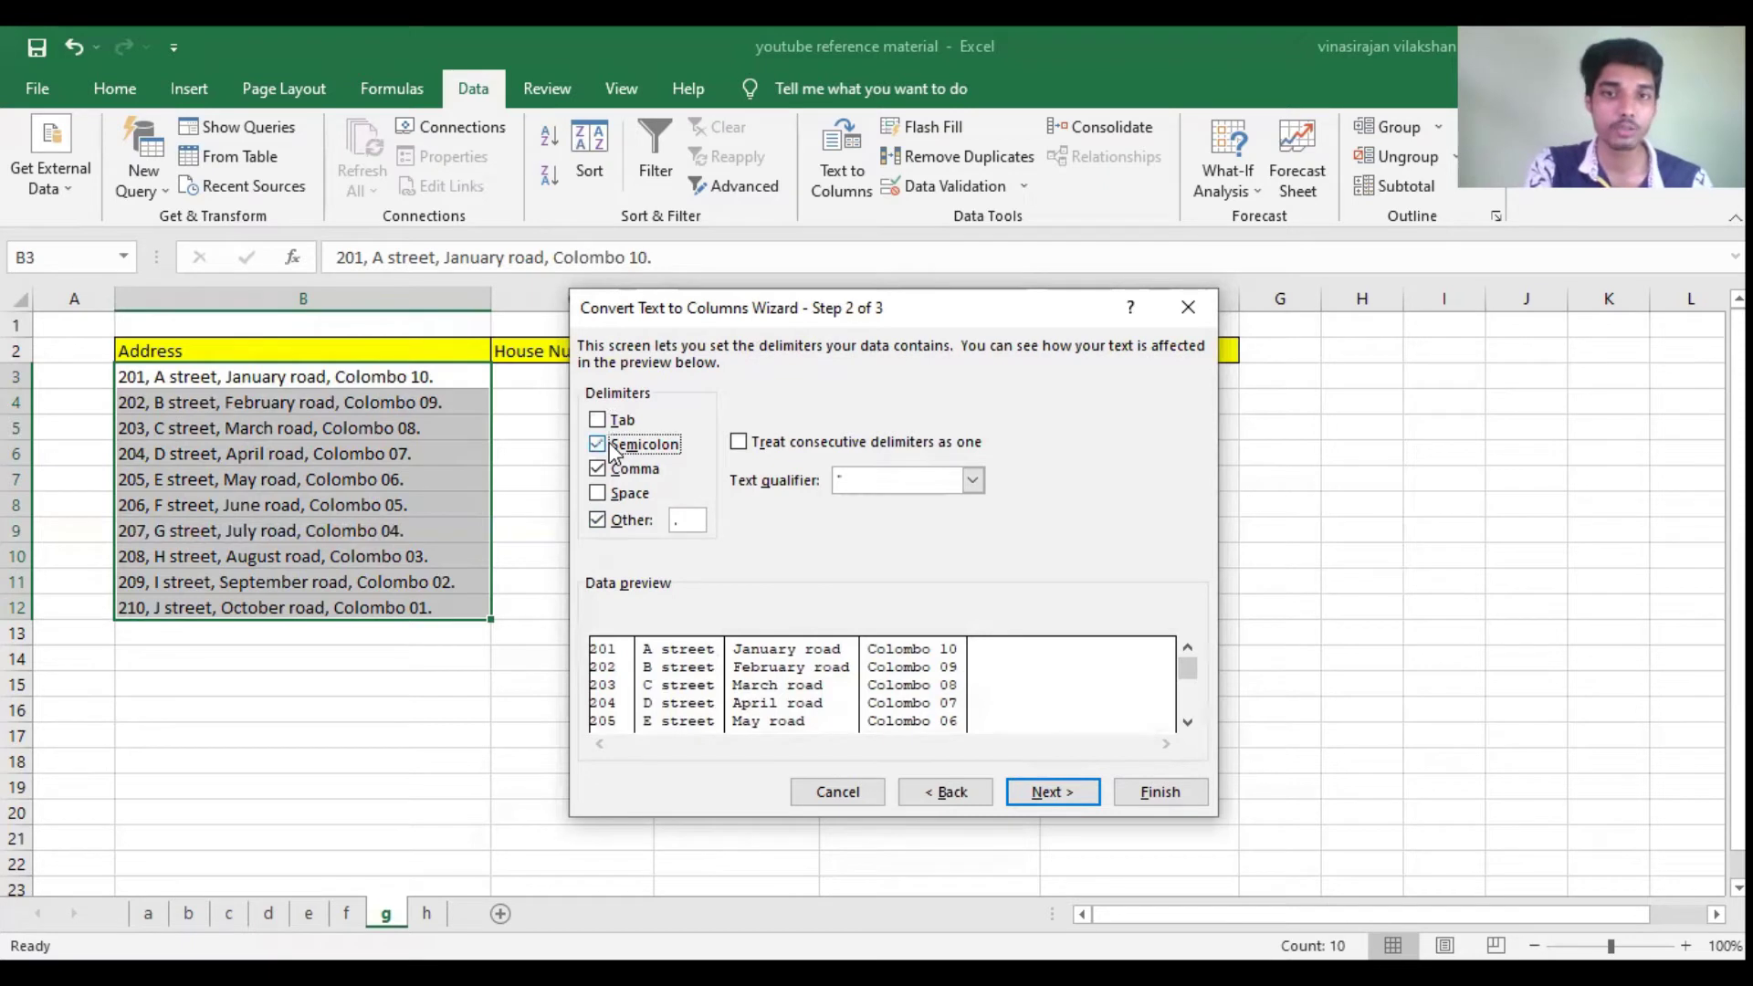
pyautogui.click(614, 451)
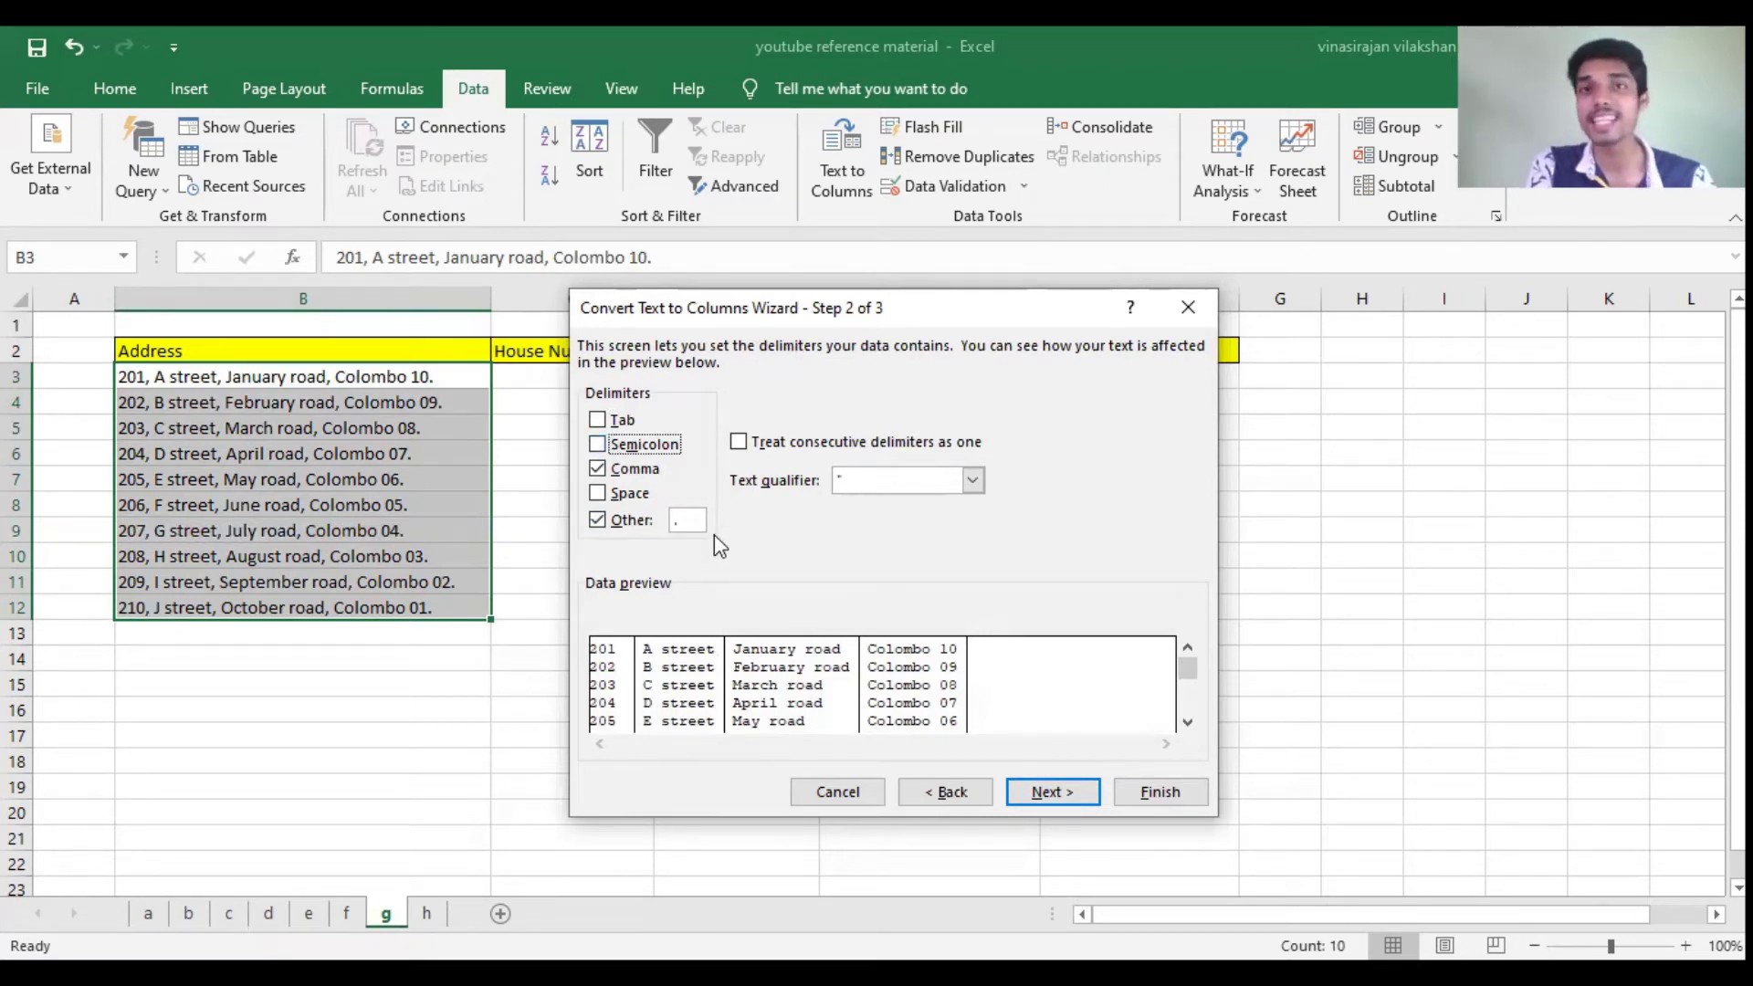
pyautogui.click(617, 422)
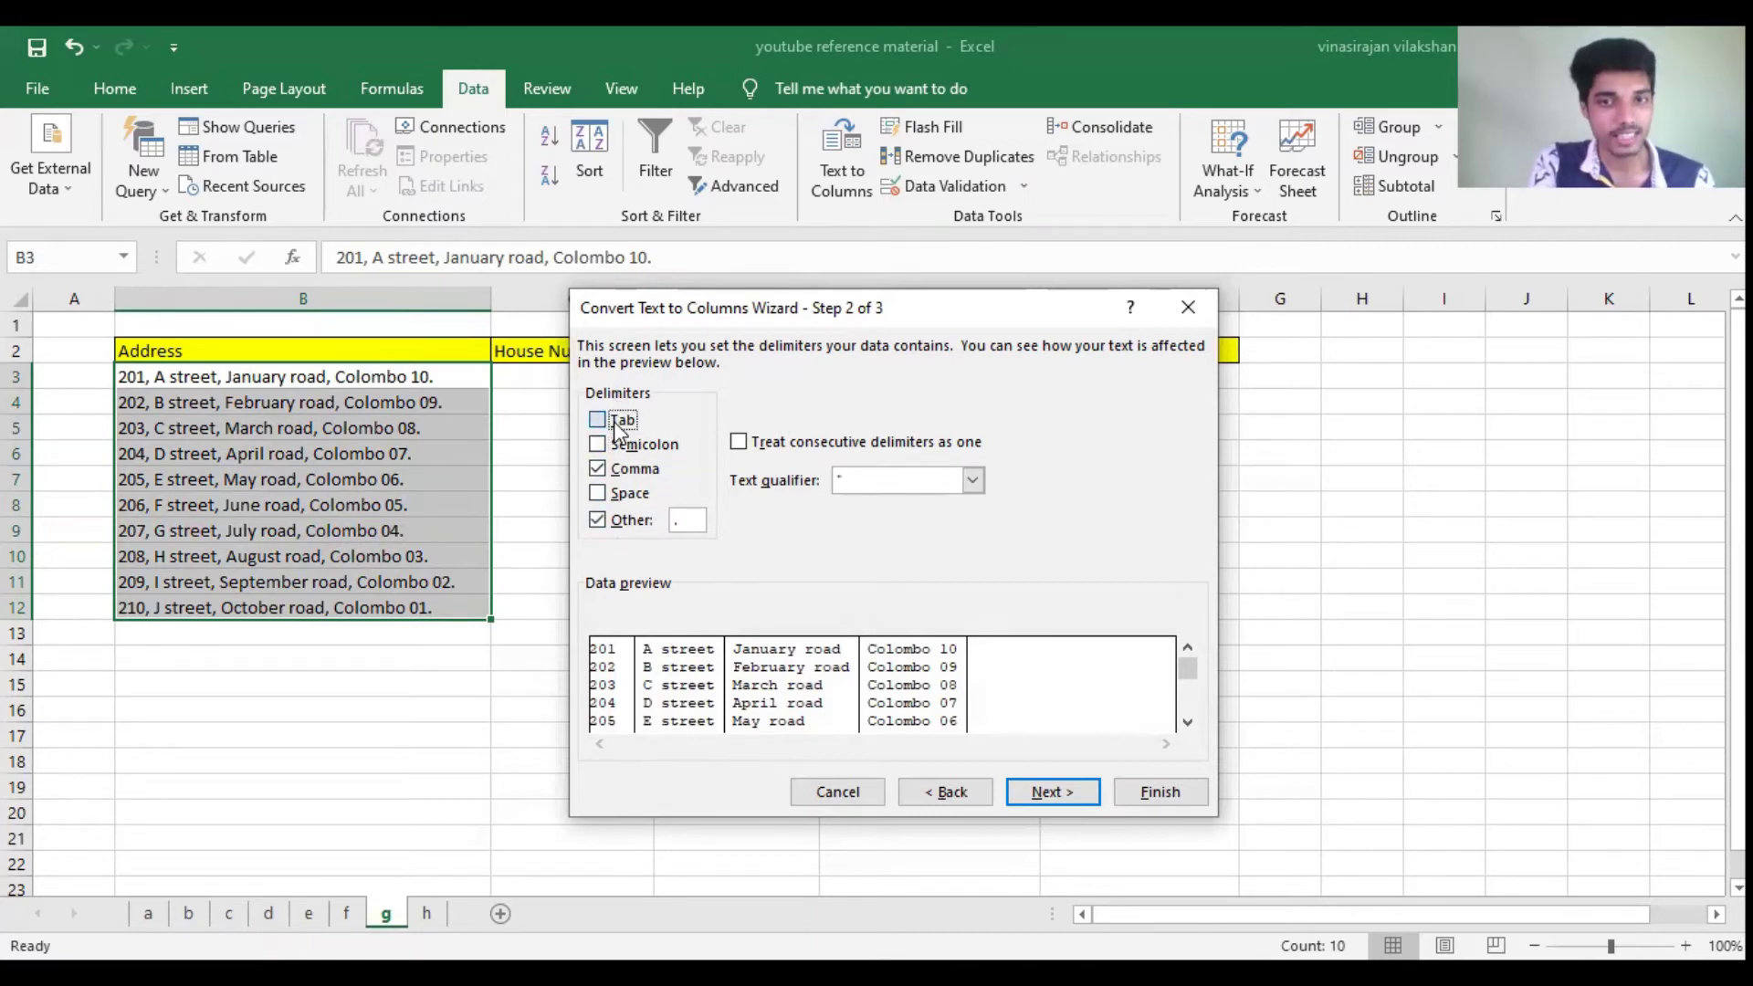
pyautogui.click(600, 421)
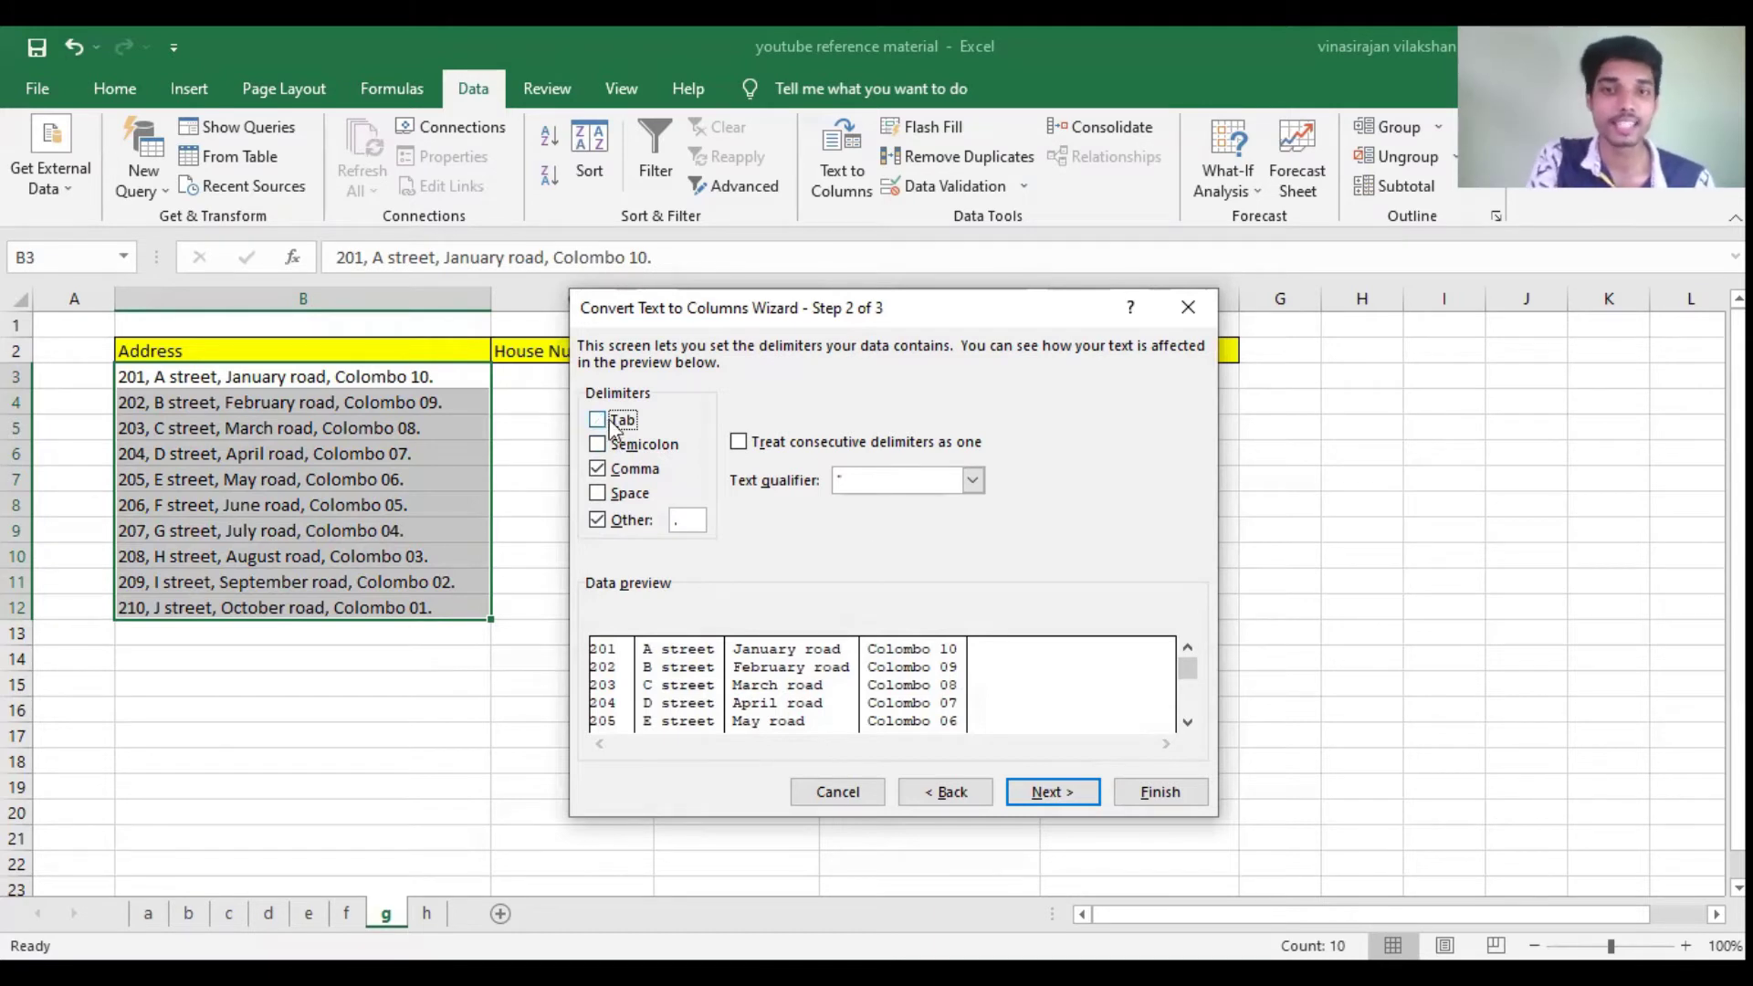
# Step: Set the destination of the split addresses to cell C3 and finish the Text to Columns conversion
pyautogui.click(1057, 772)
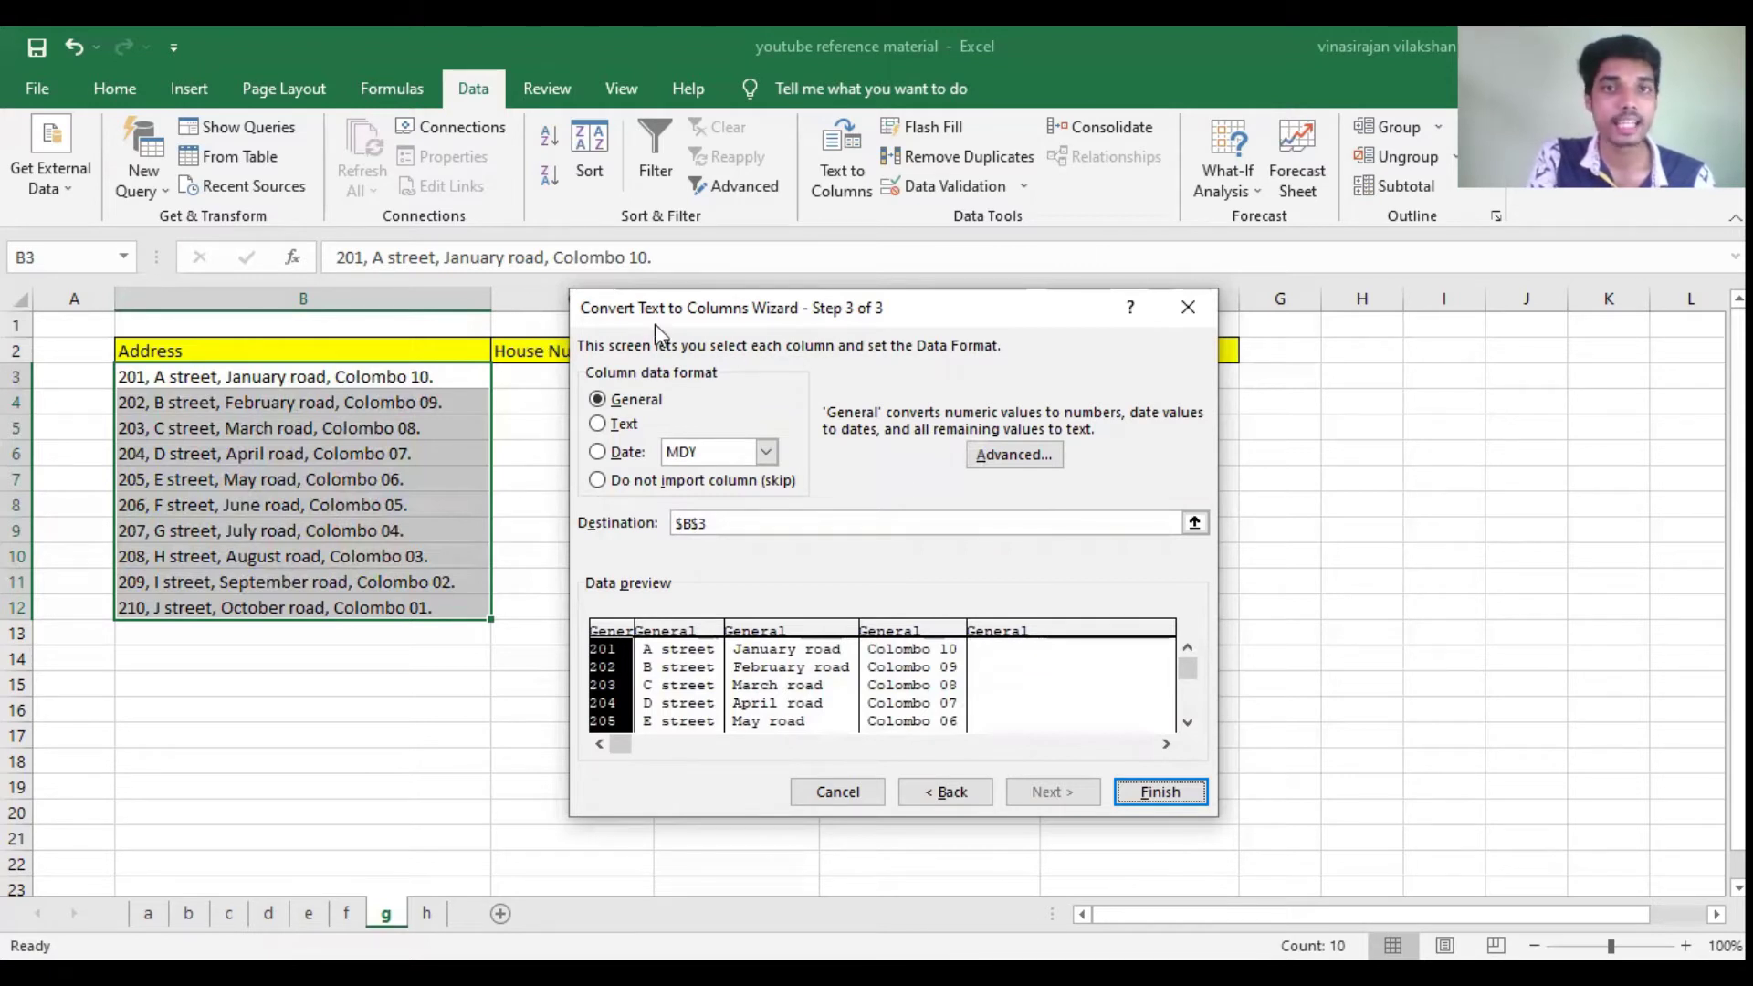
pyautogui.moveTo(627, 304); pyautogui.dragTo(957, 326)
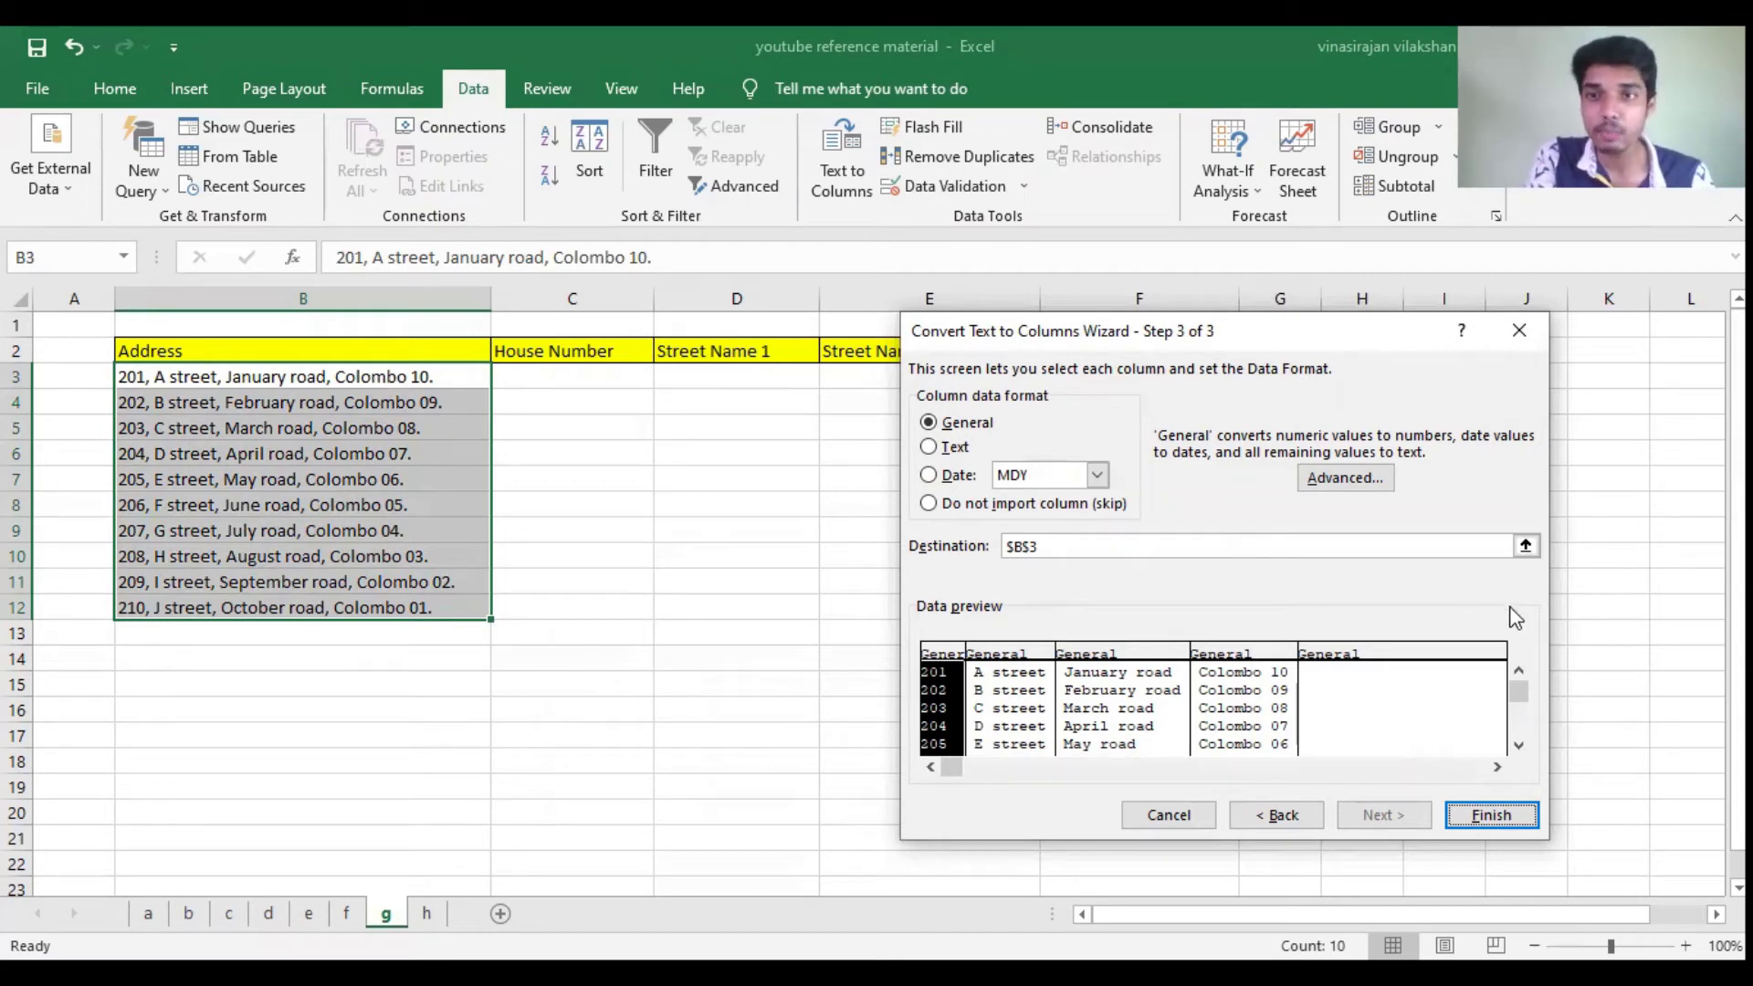
pyautogui.click(1525, 546)
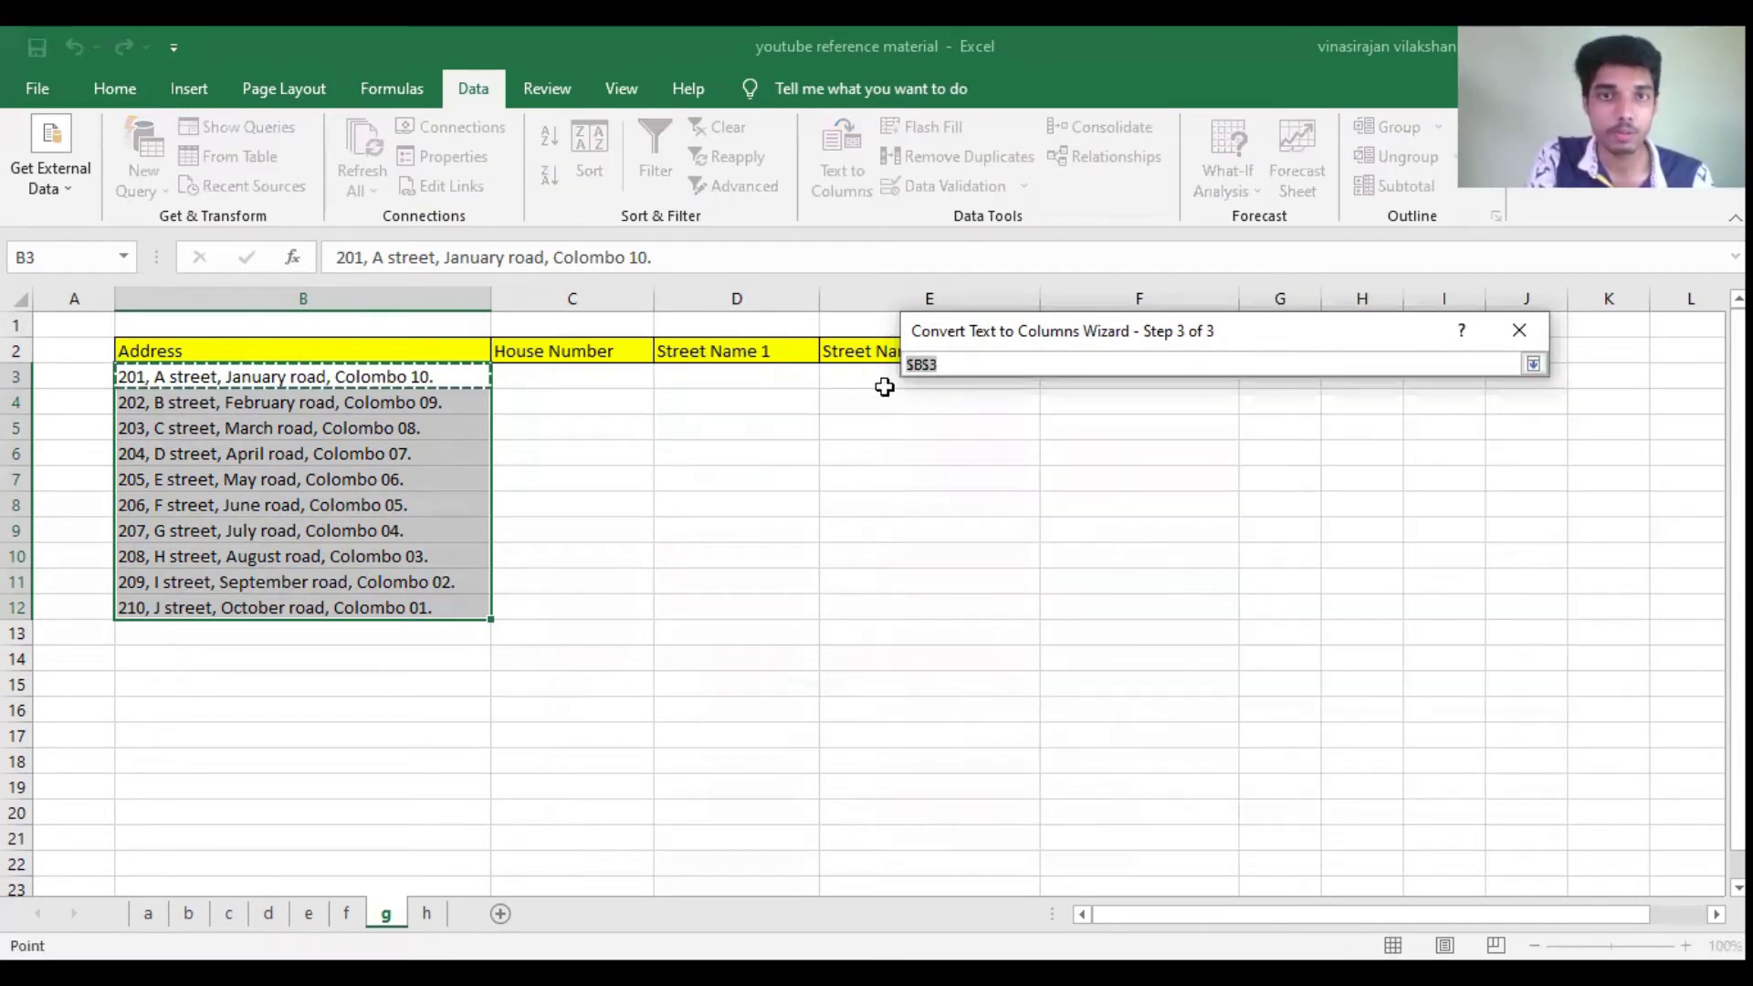
pyautogui.click(607, 376)
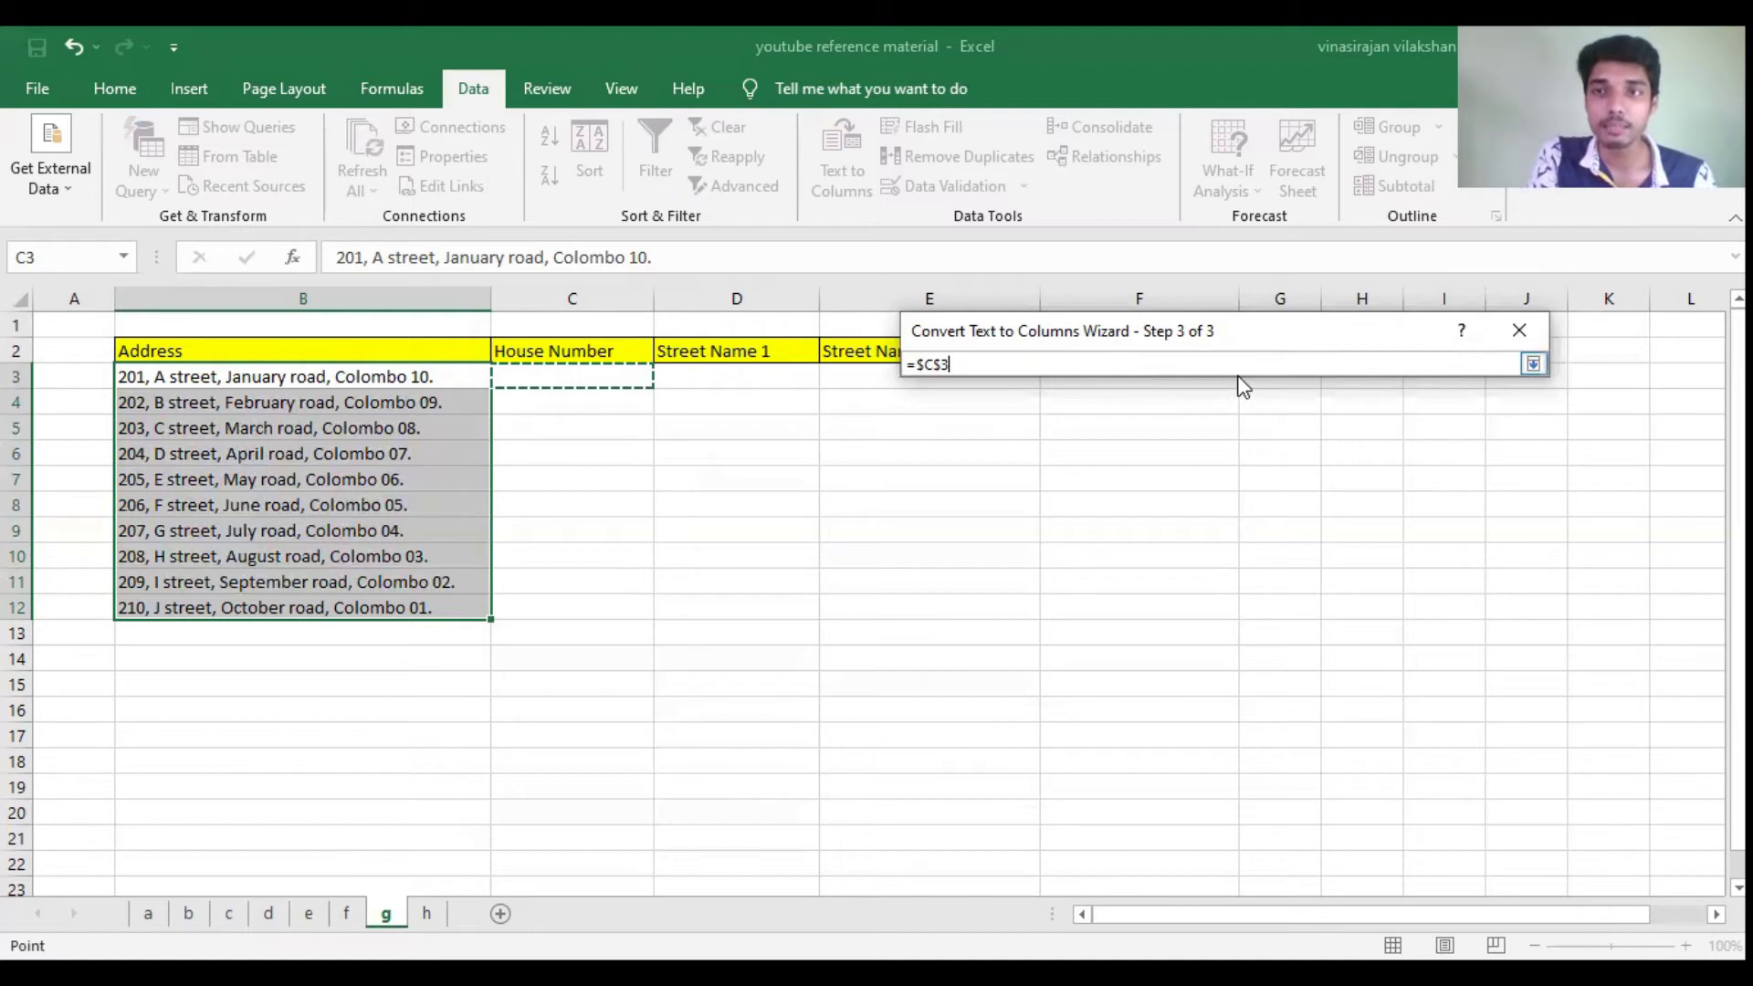
pyautogui.press('Return')
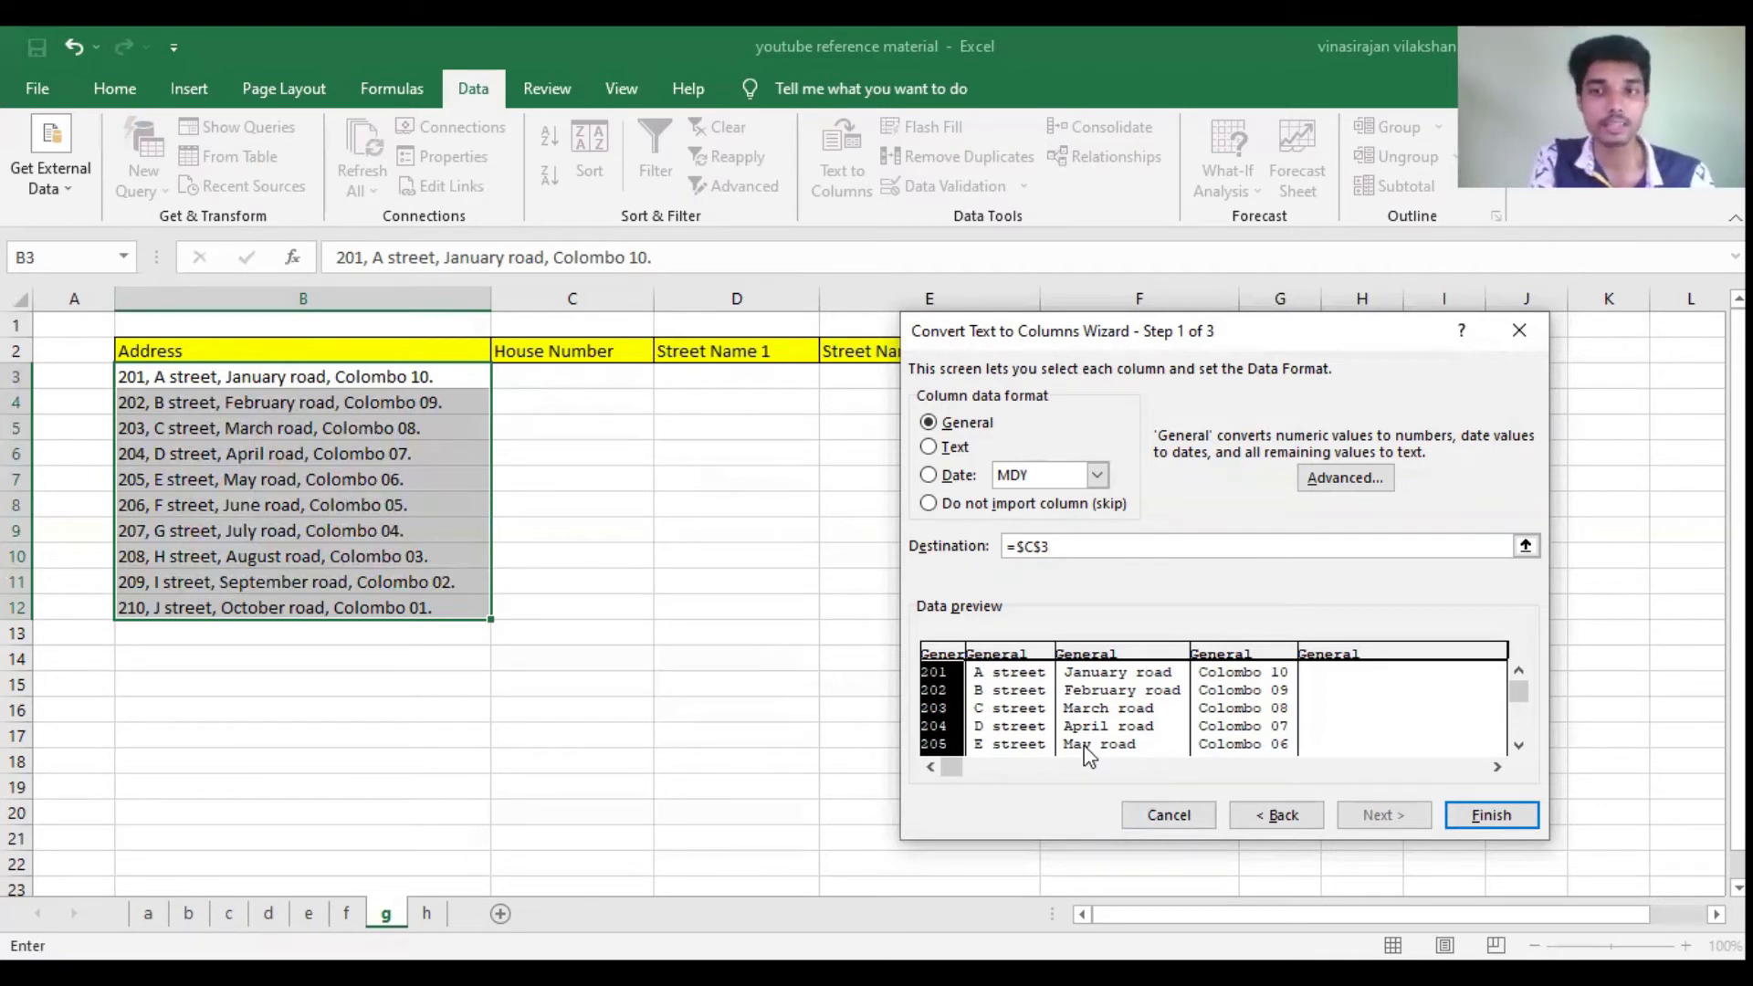
pyautogui.click(1519, 826)
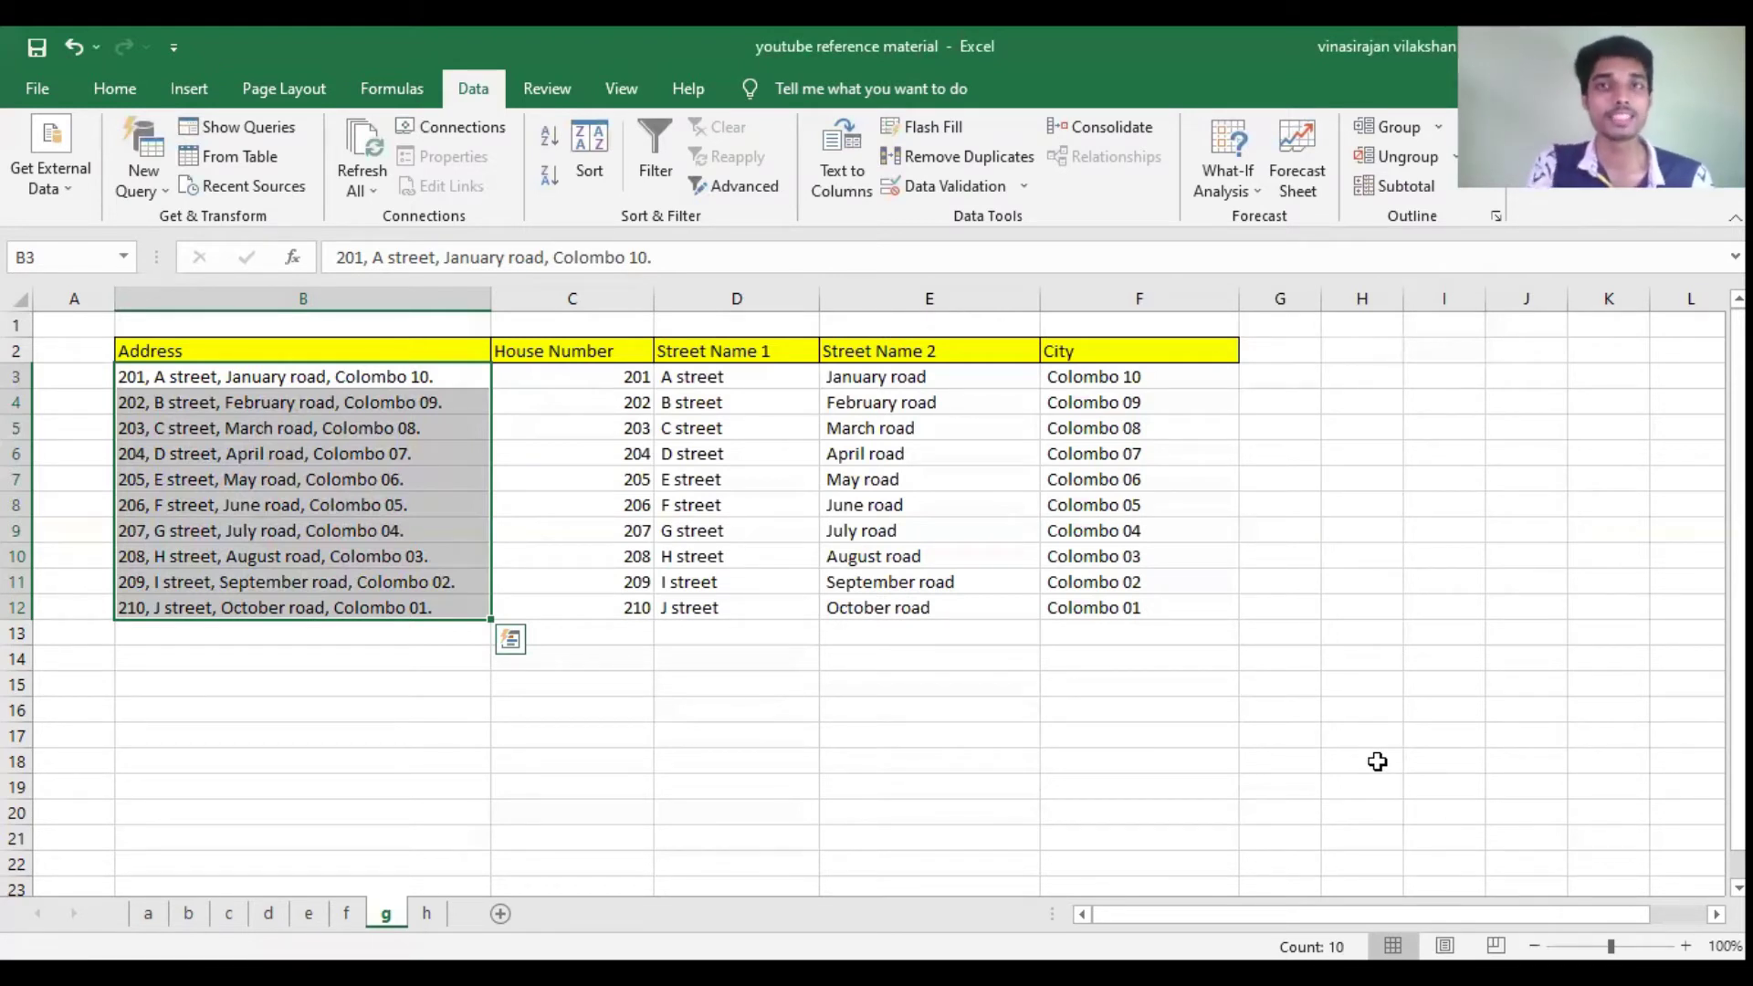
pyautogui.click(931, 630)
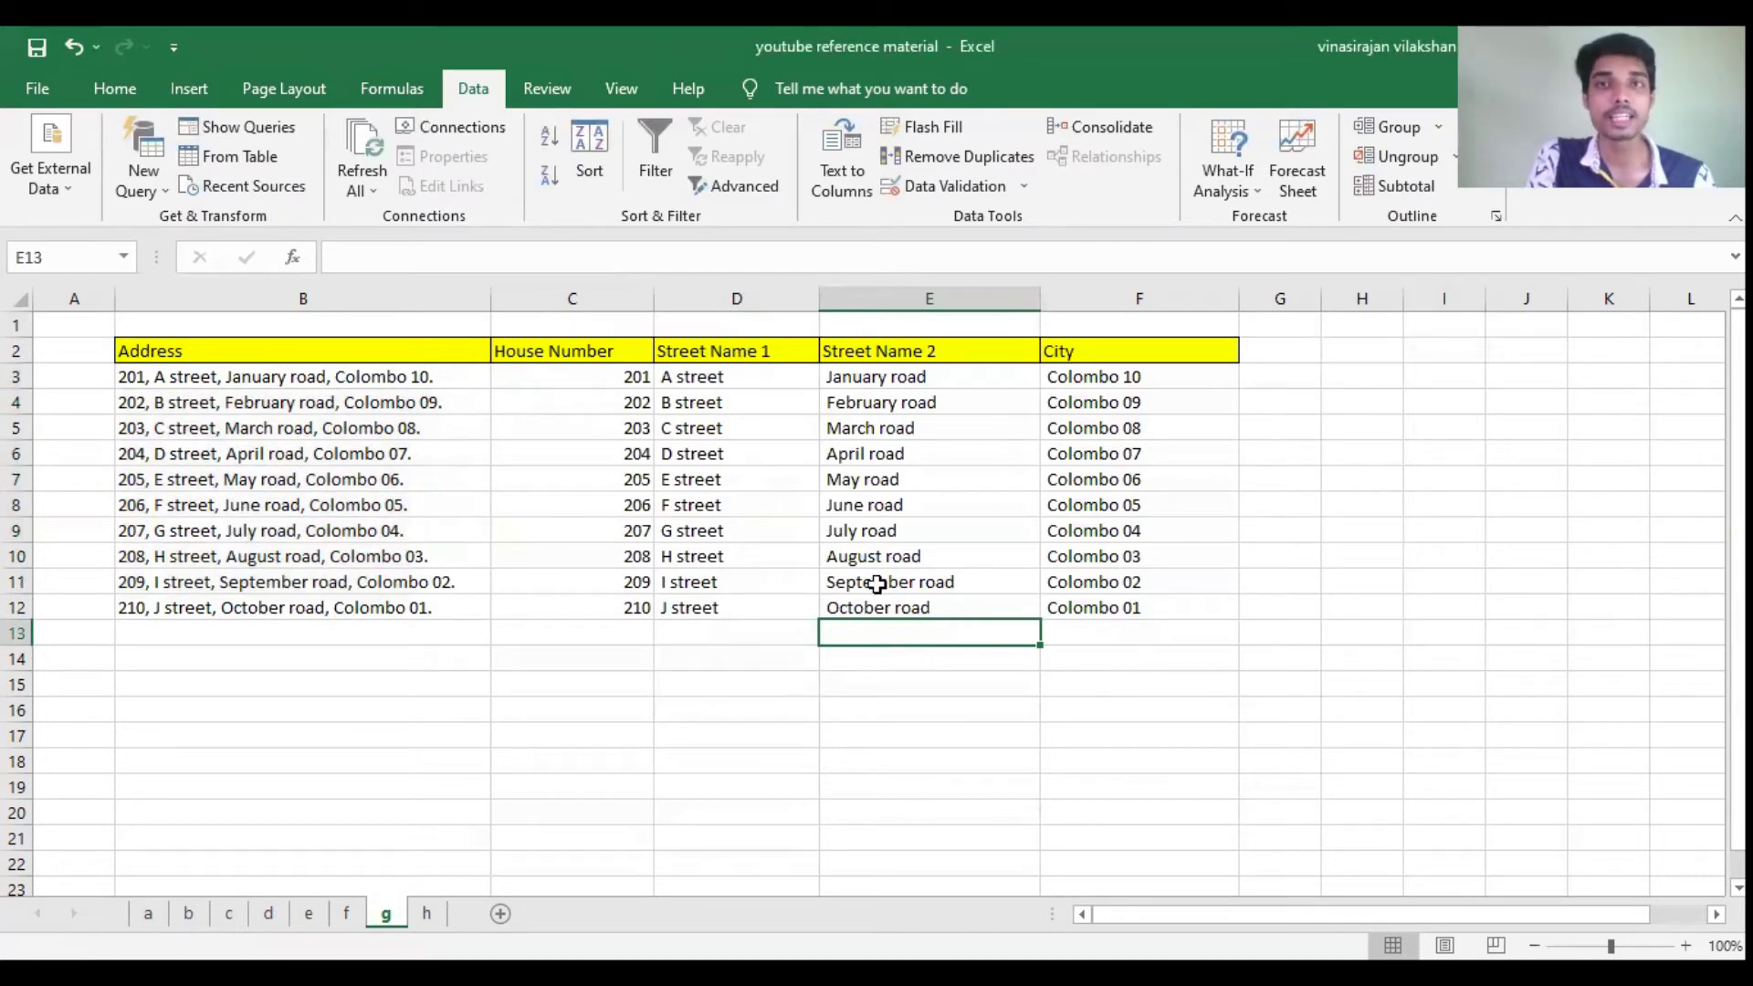
pyautogui.click(650, 500)
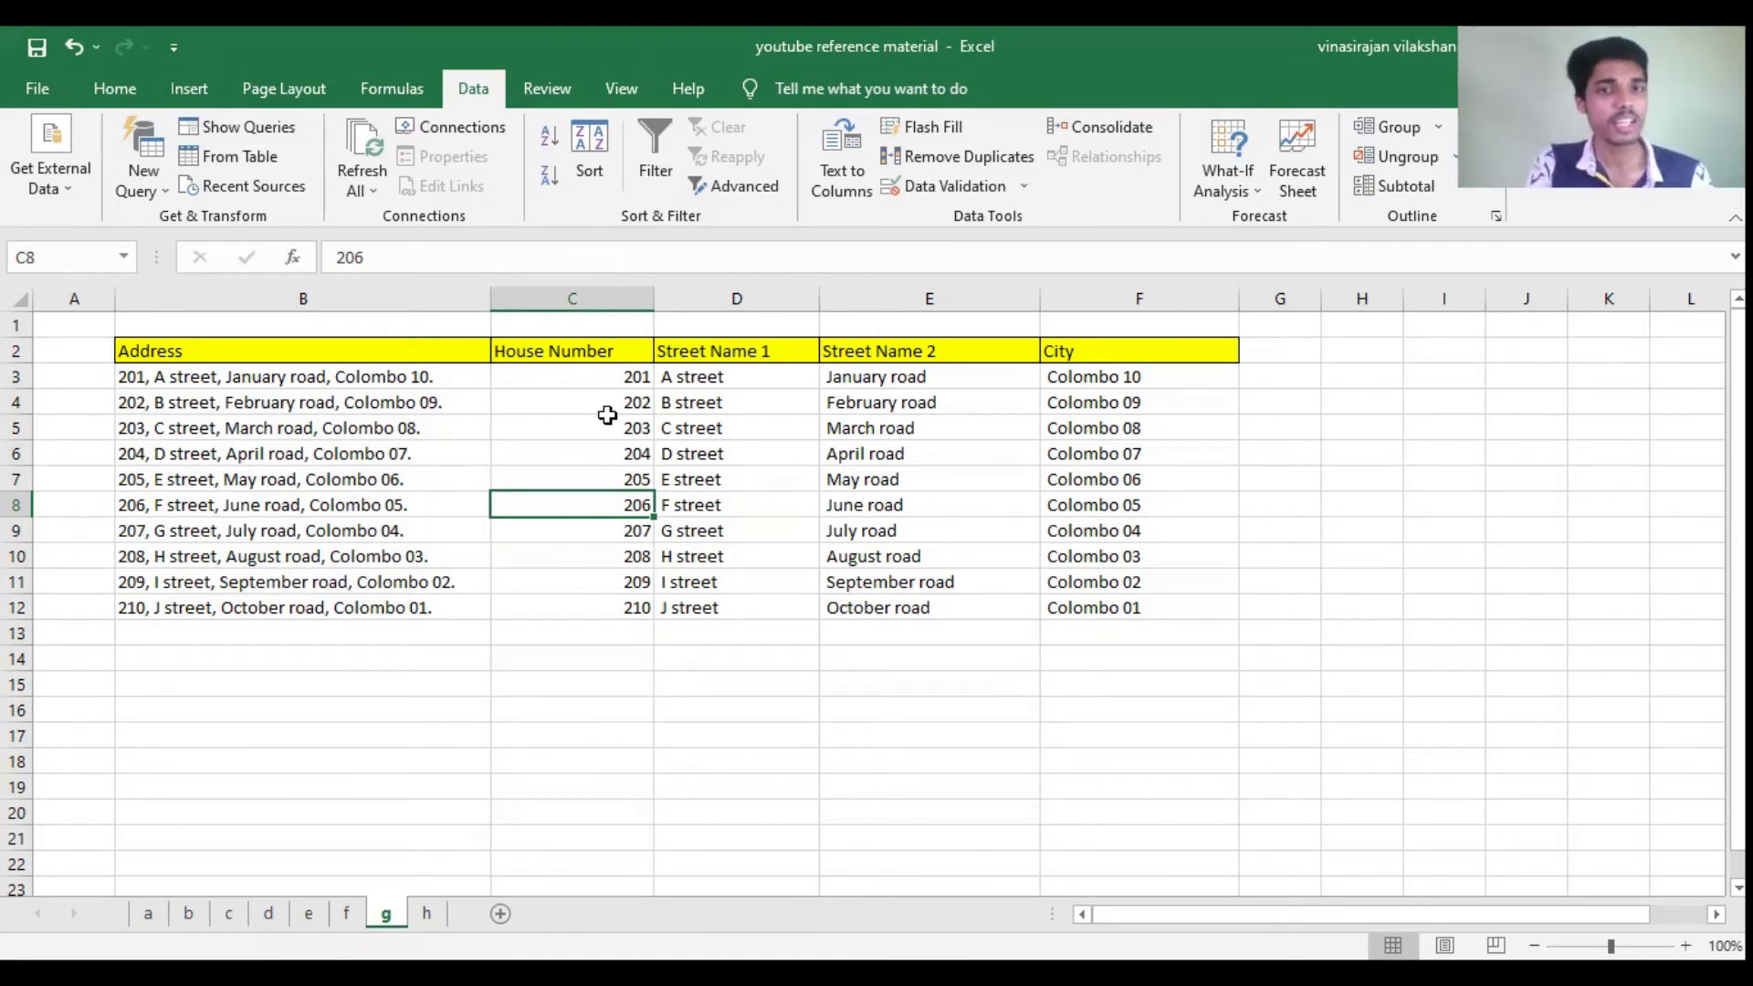
# Step: Switch to worksheet f and select the first ID number in cell B3
pyautogui.click(346, 913)
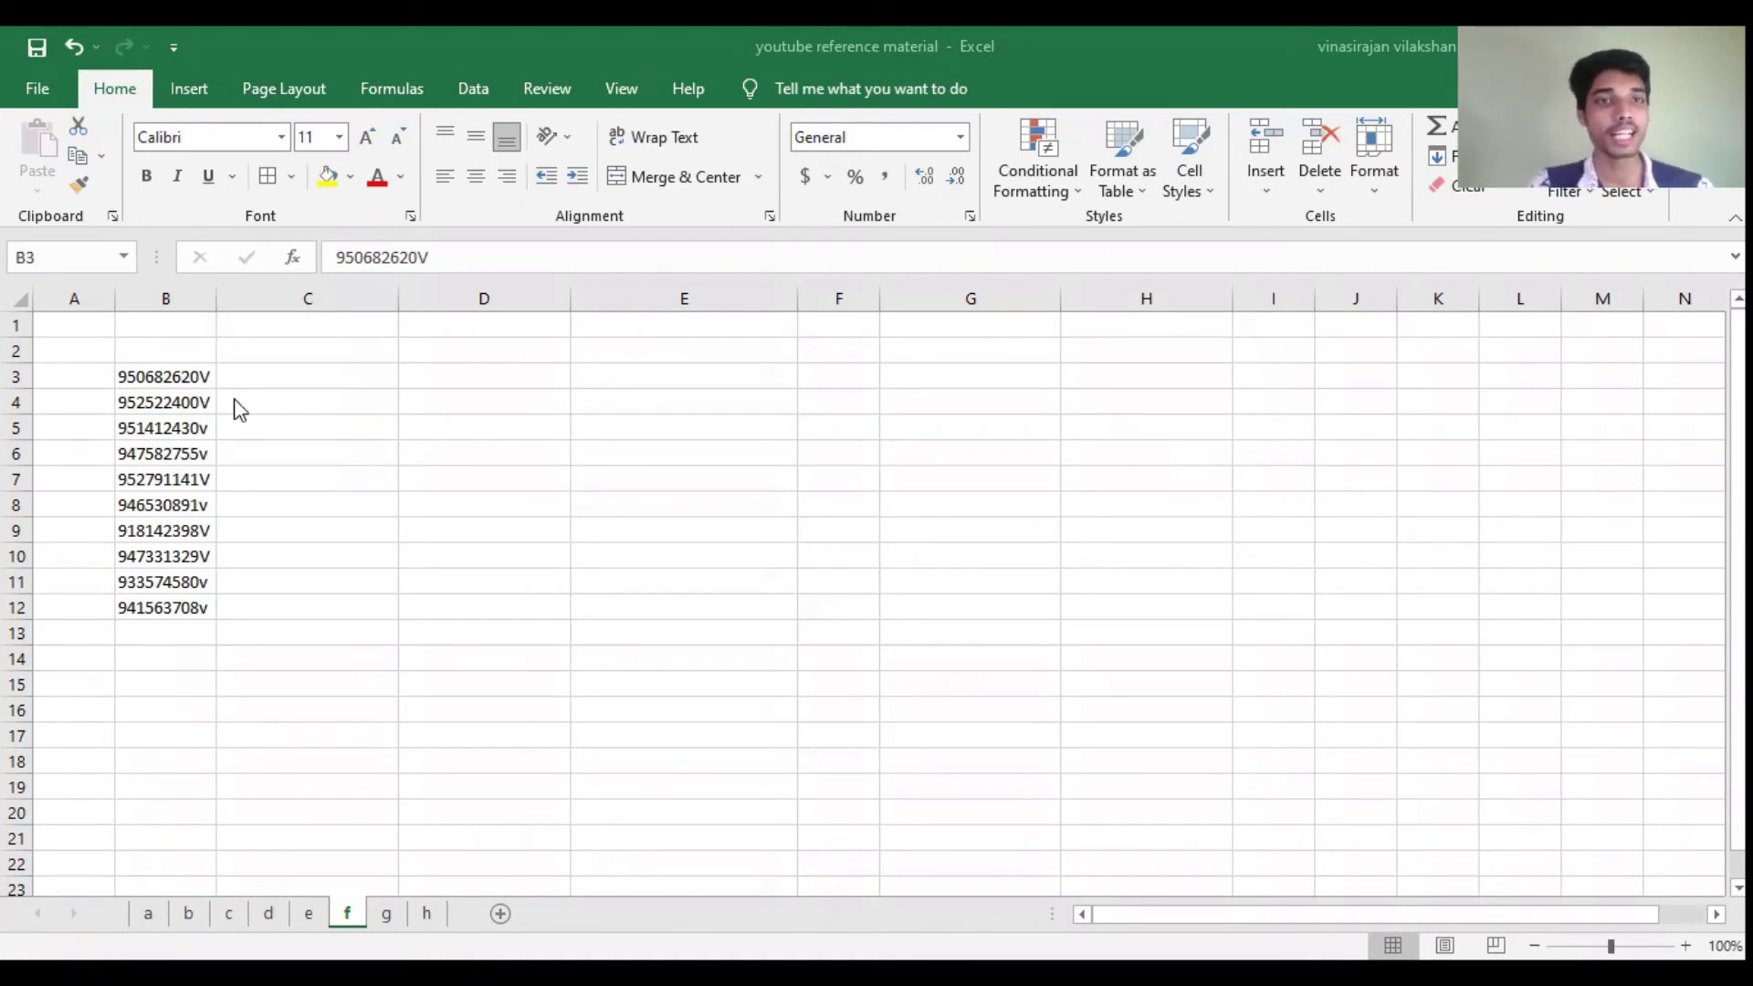
pyautogui.click(150, 371)
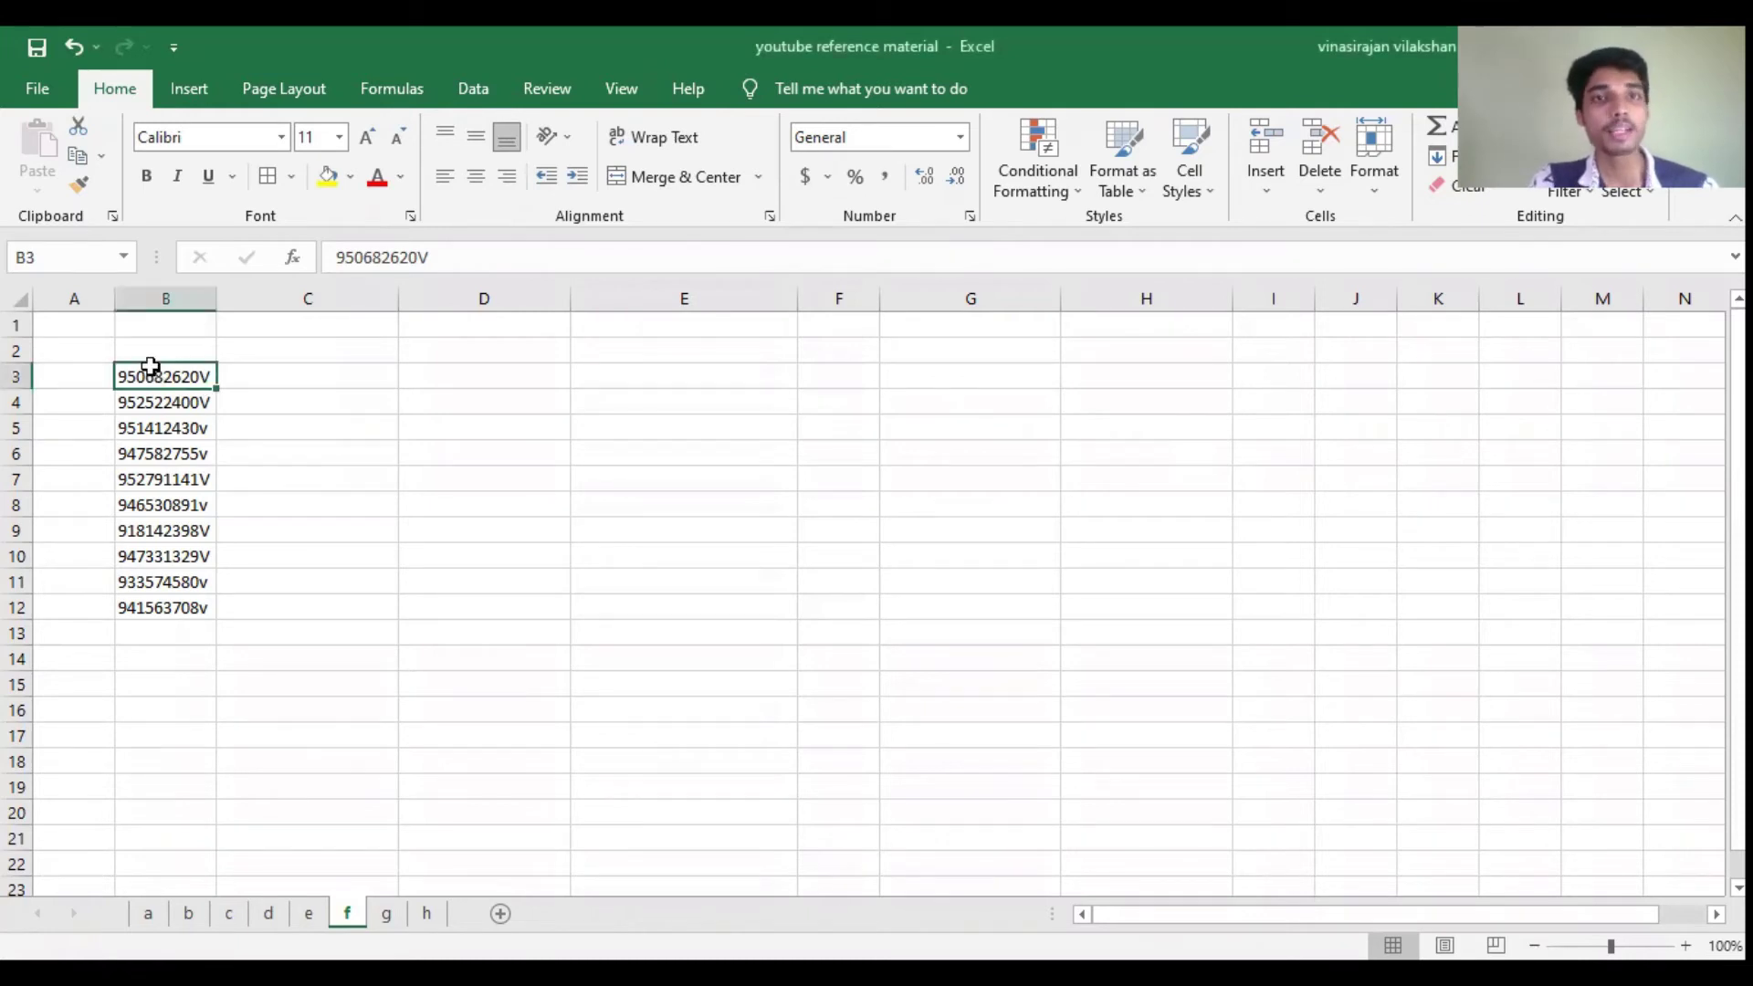
pyautogui.click(1685, 945)
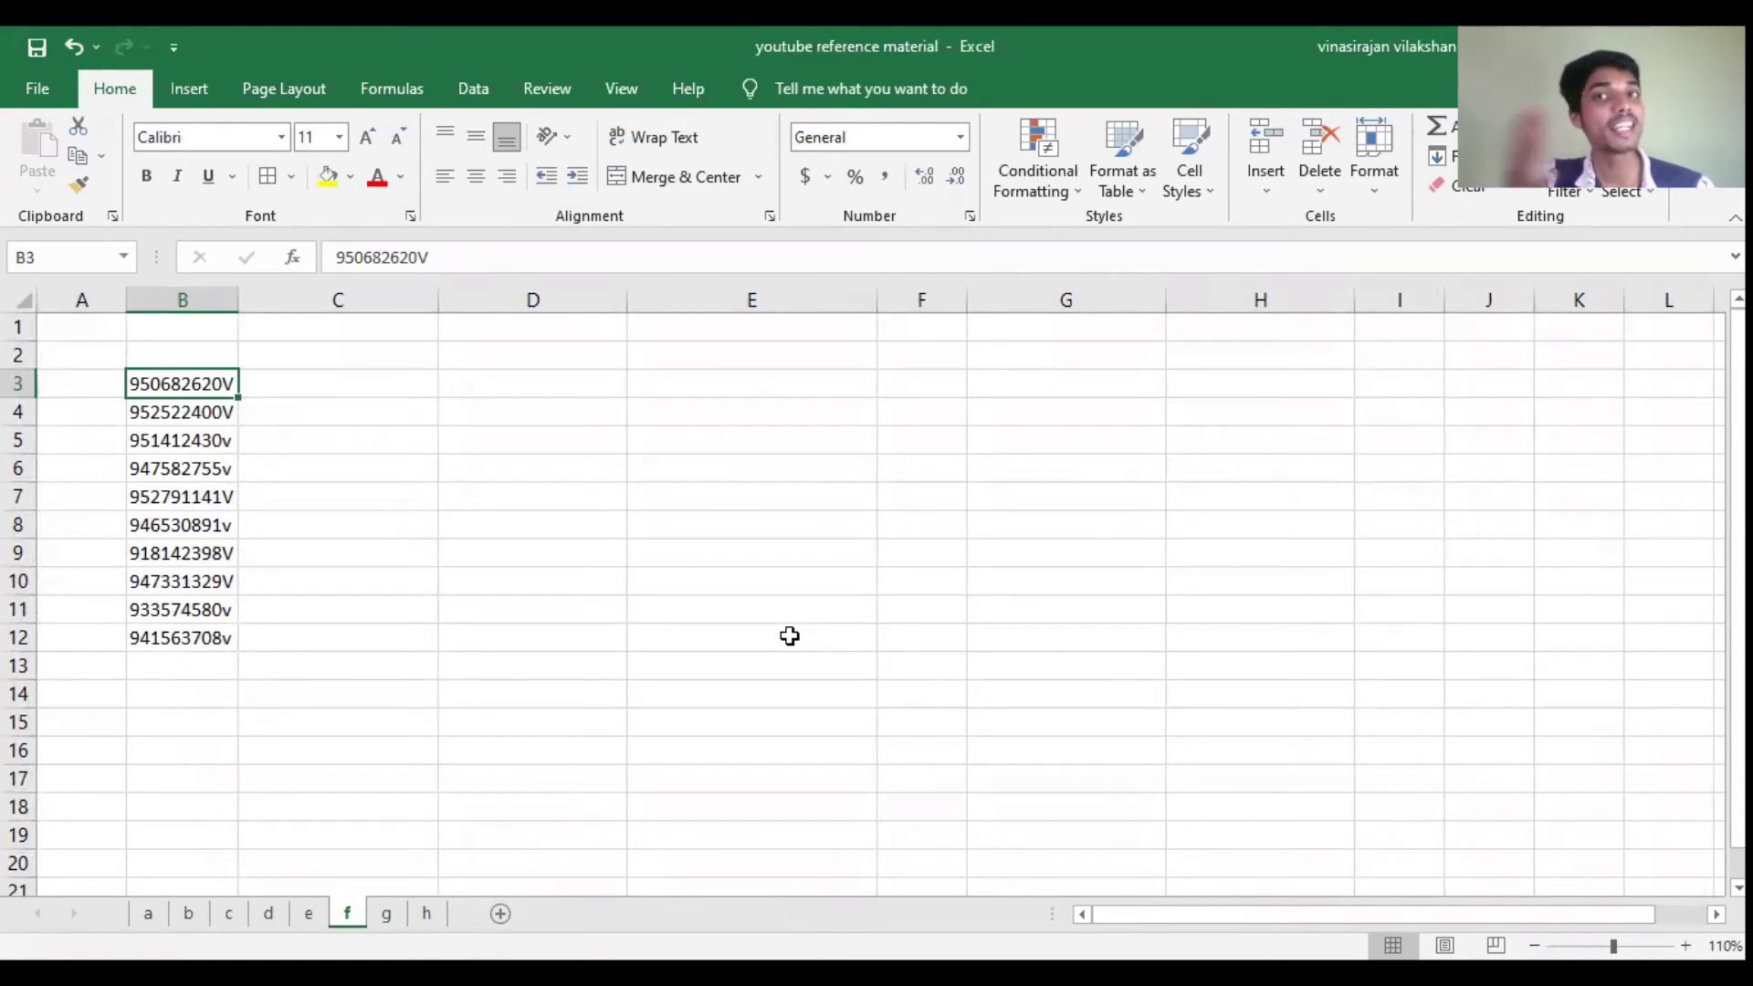
pyautogui.click(366, 387)
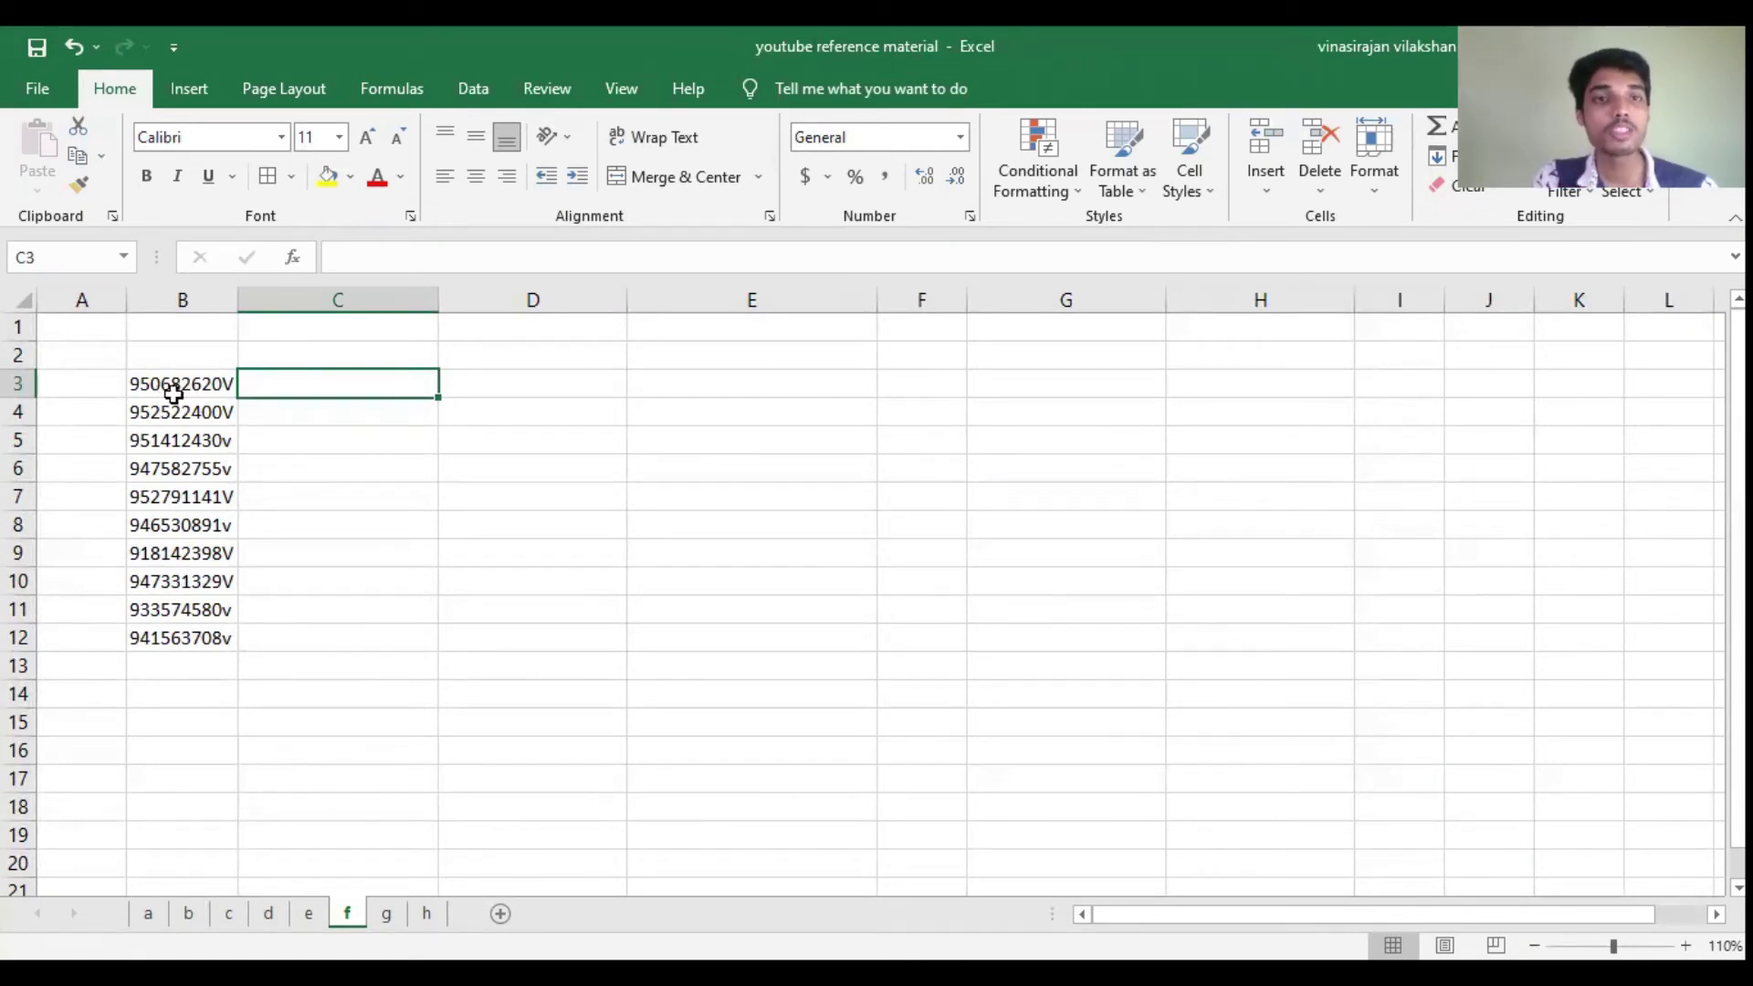
pyautogui.click(560, 383)
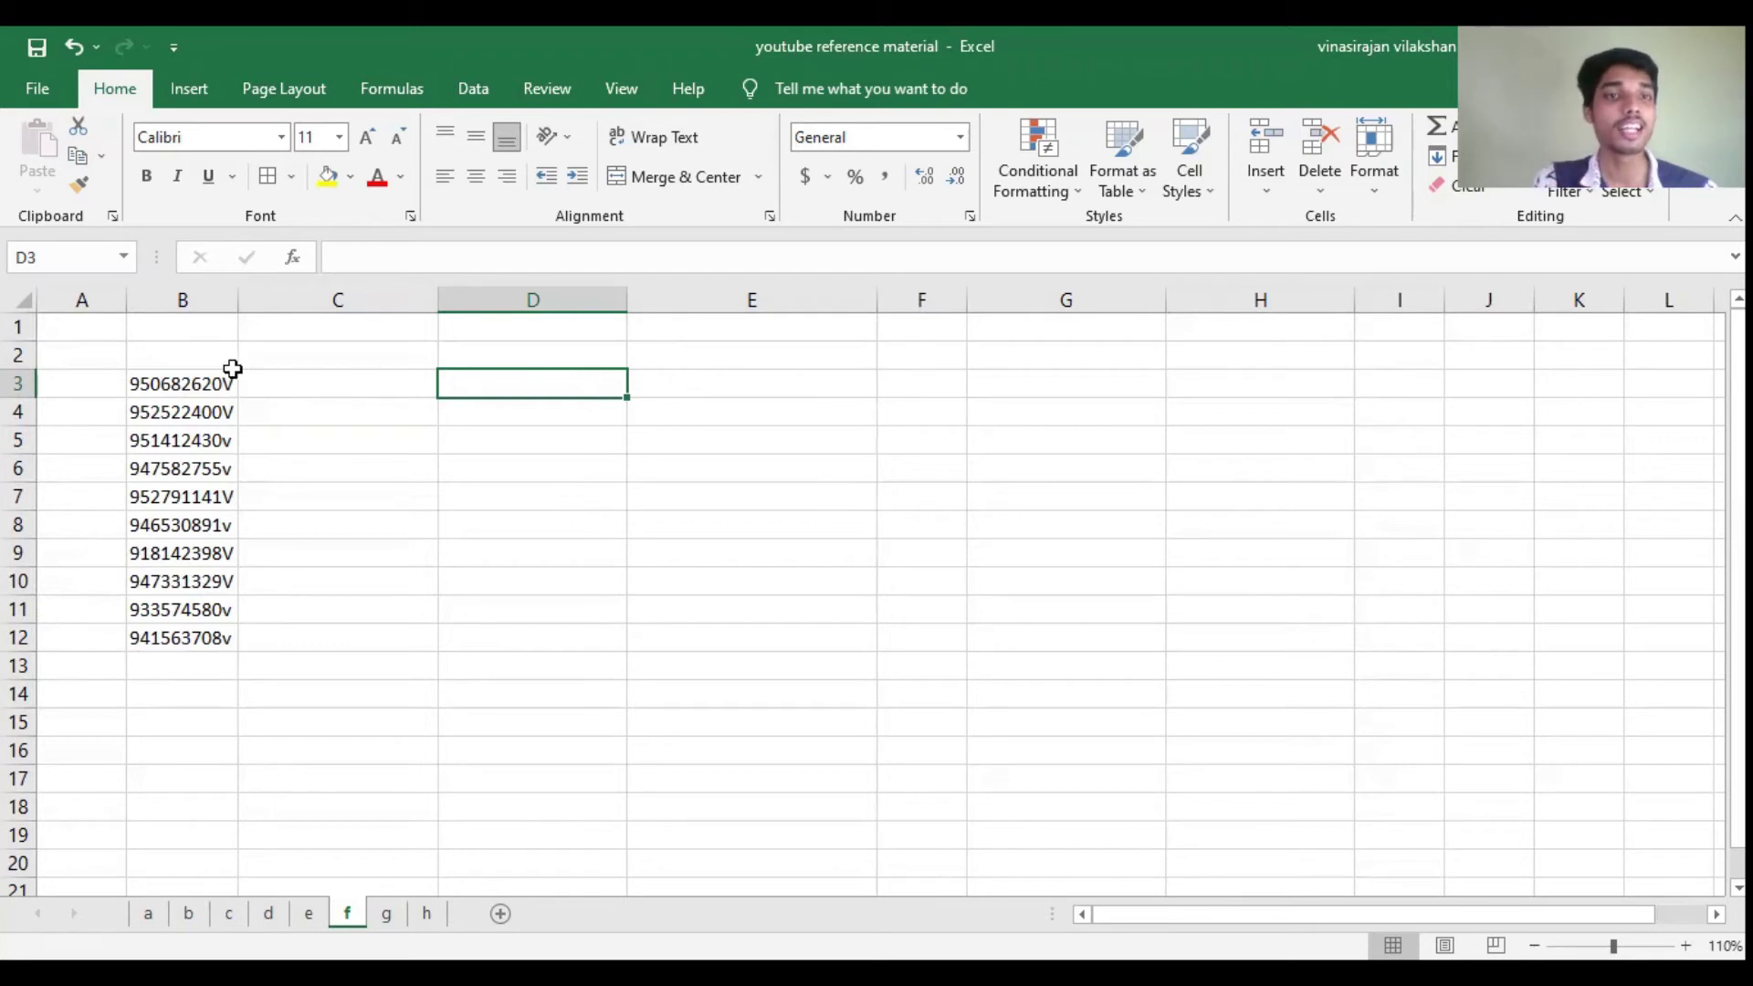
pyautogui.click(176, 381)
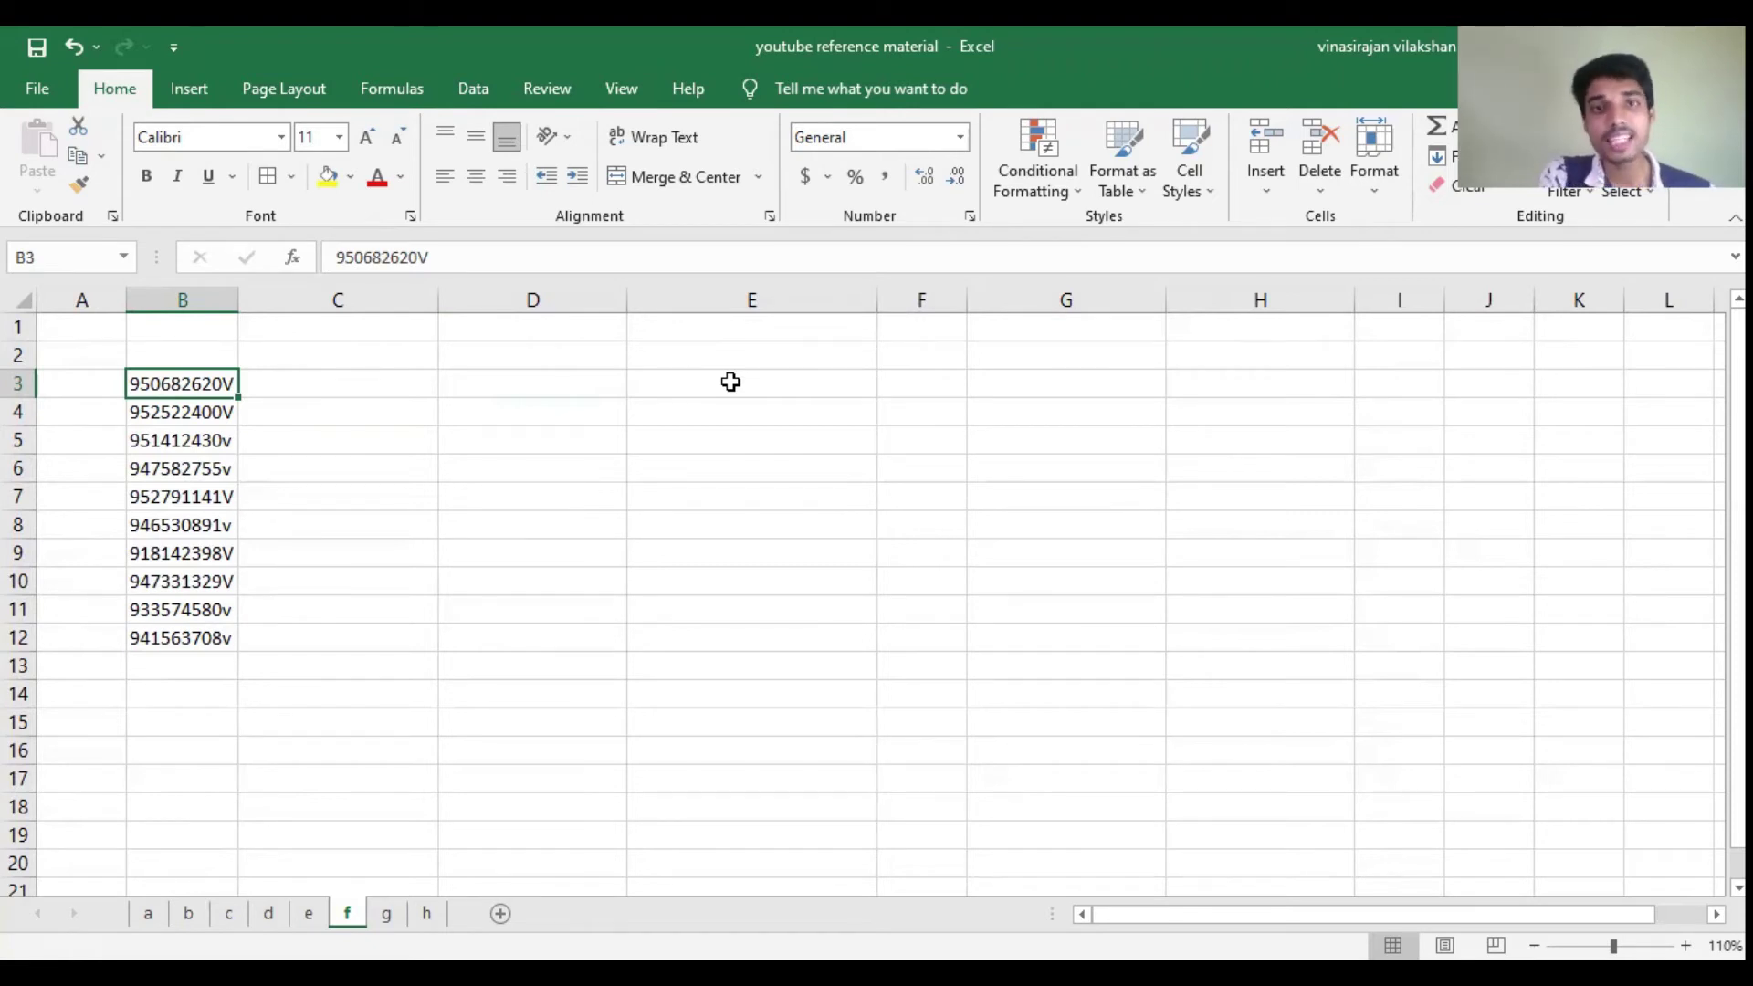
# Step: Format the header cells C2:E2 above the ID number columns with the Text number format
pyautogui.click(376, 359)
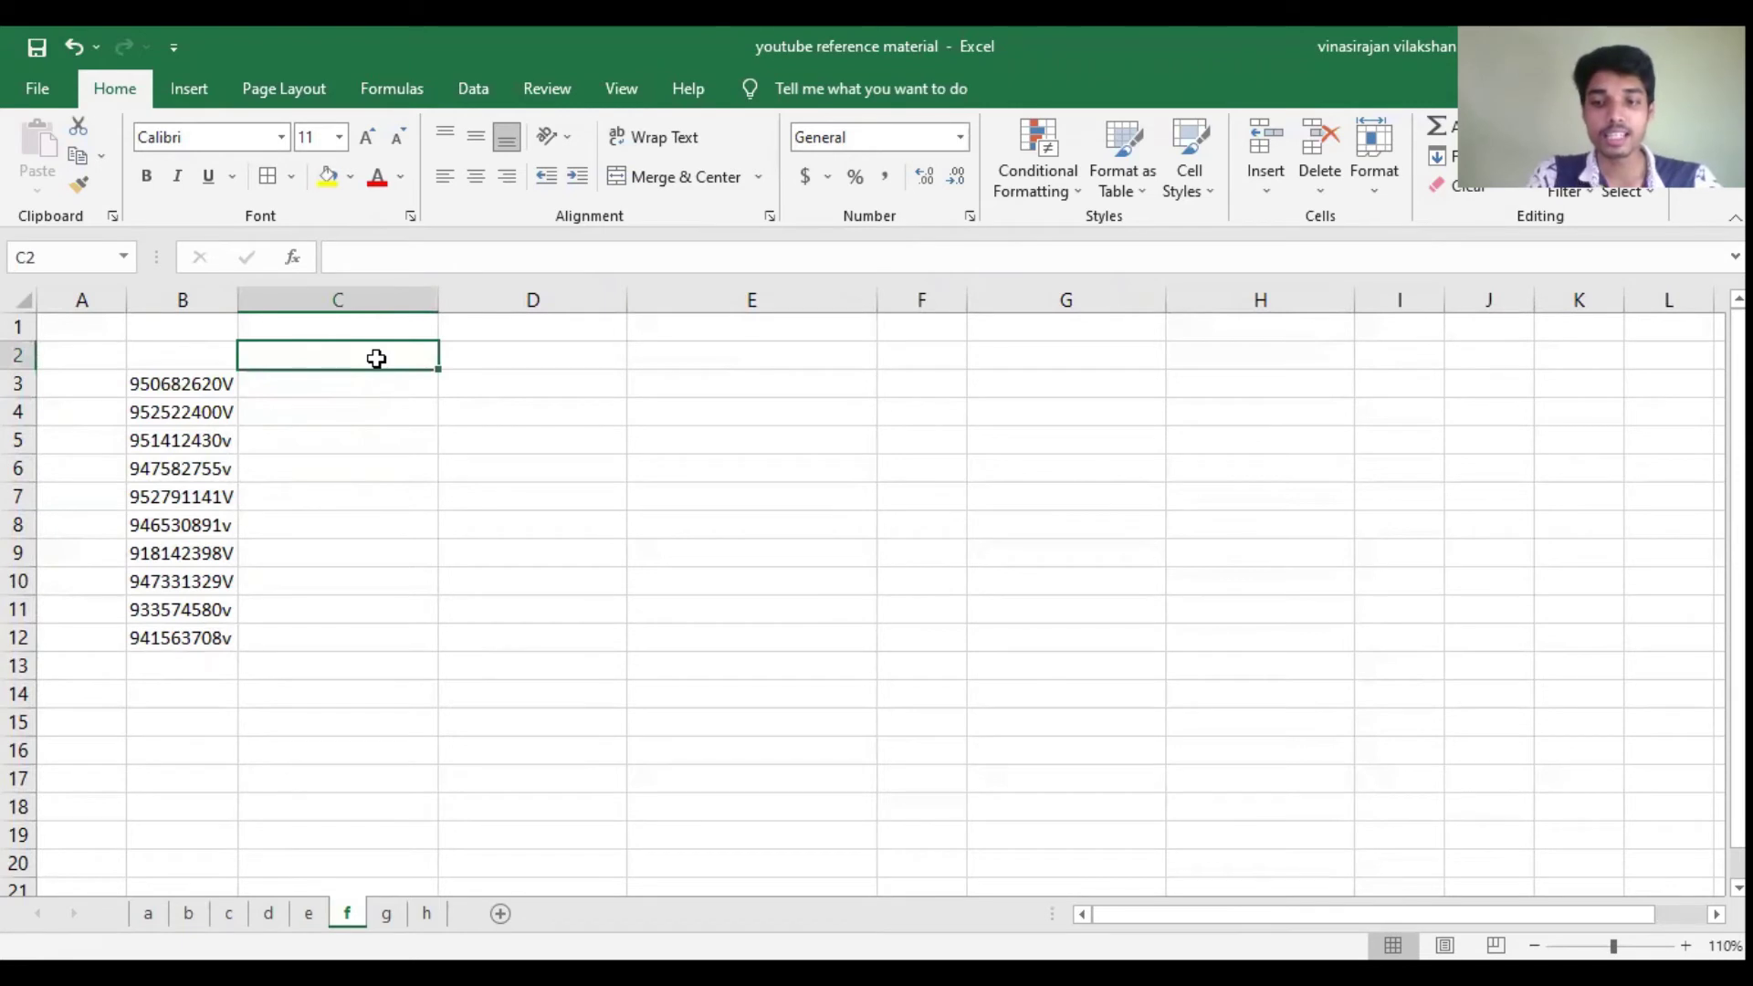
pyautogui.moveTo(376, 359); pyautogui.dragTo(863, 354)
pyautogui.click(959, 138)
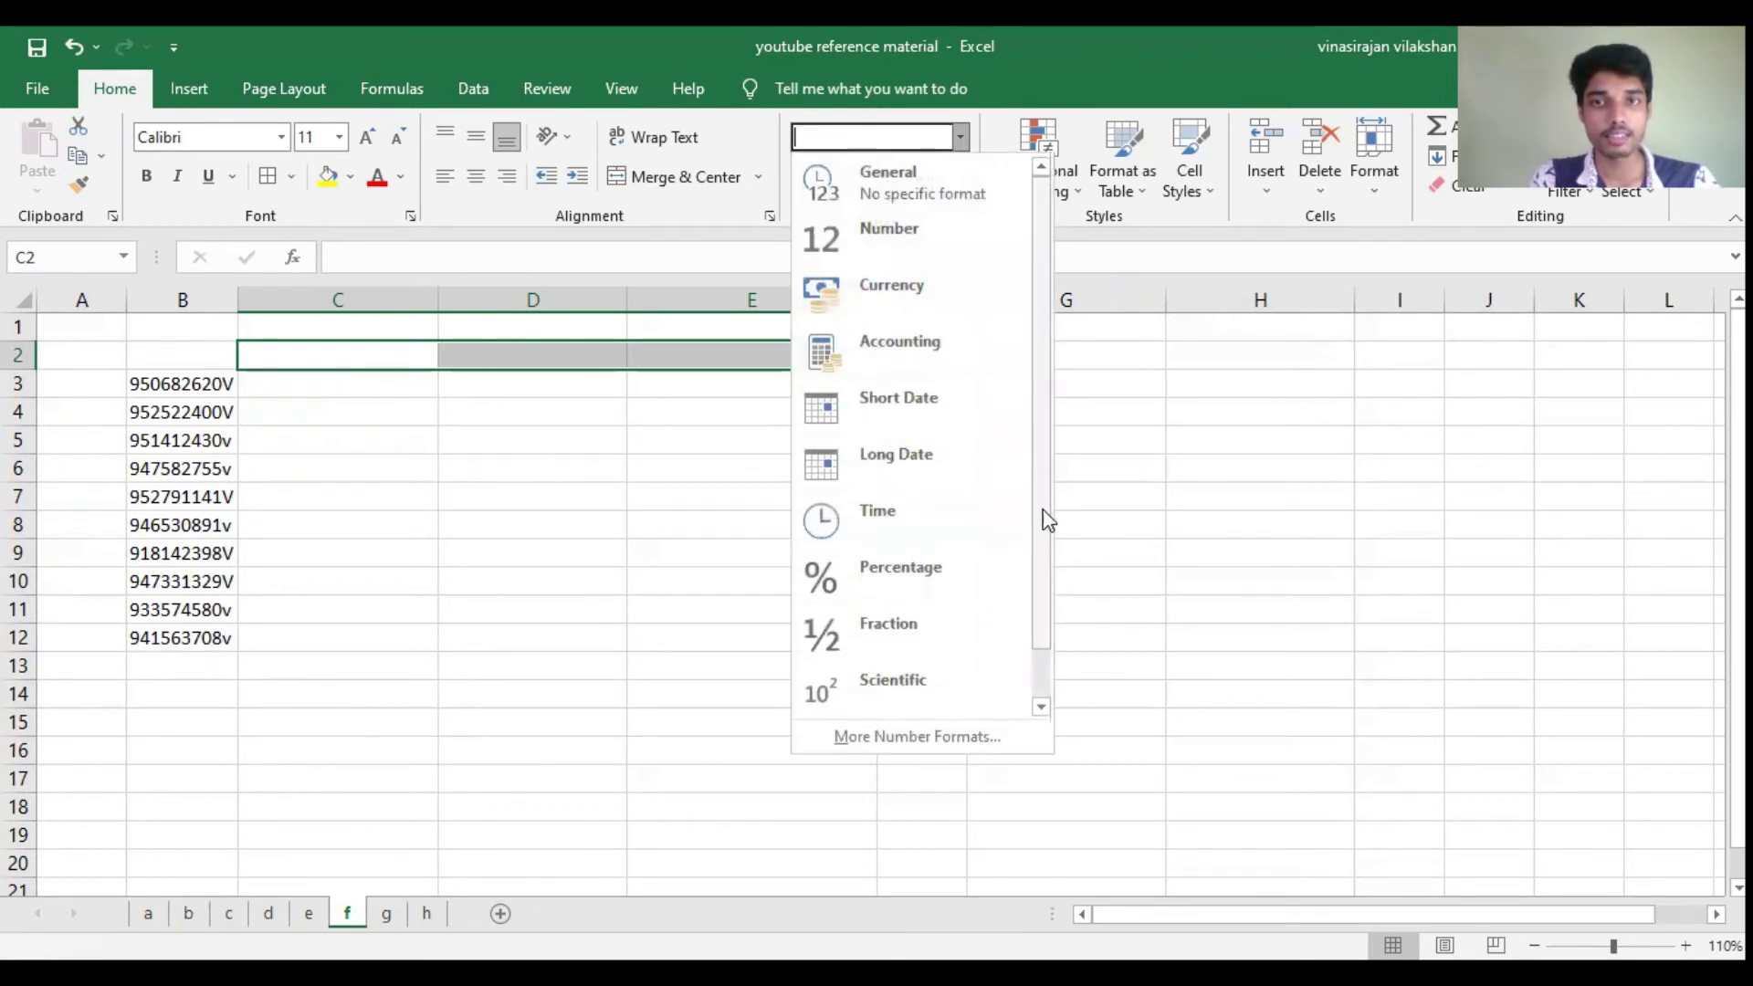
pyautogui.scroll(-1, 1049, 691)
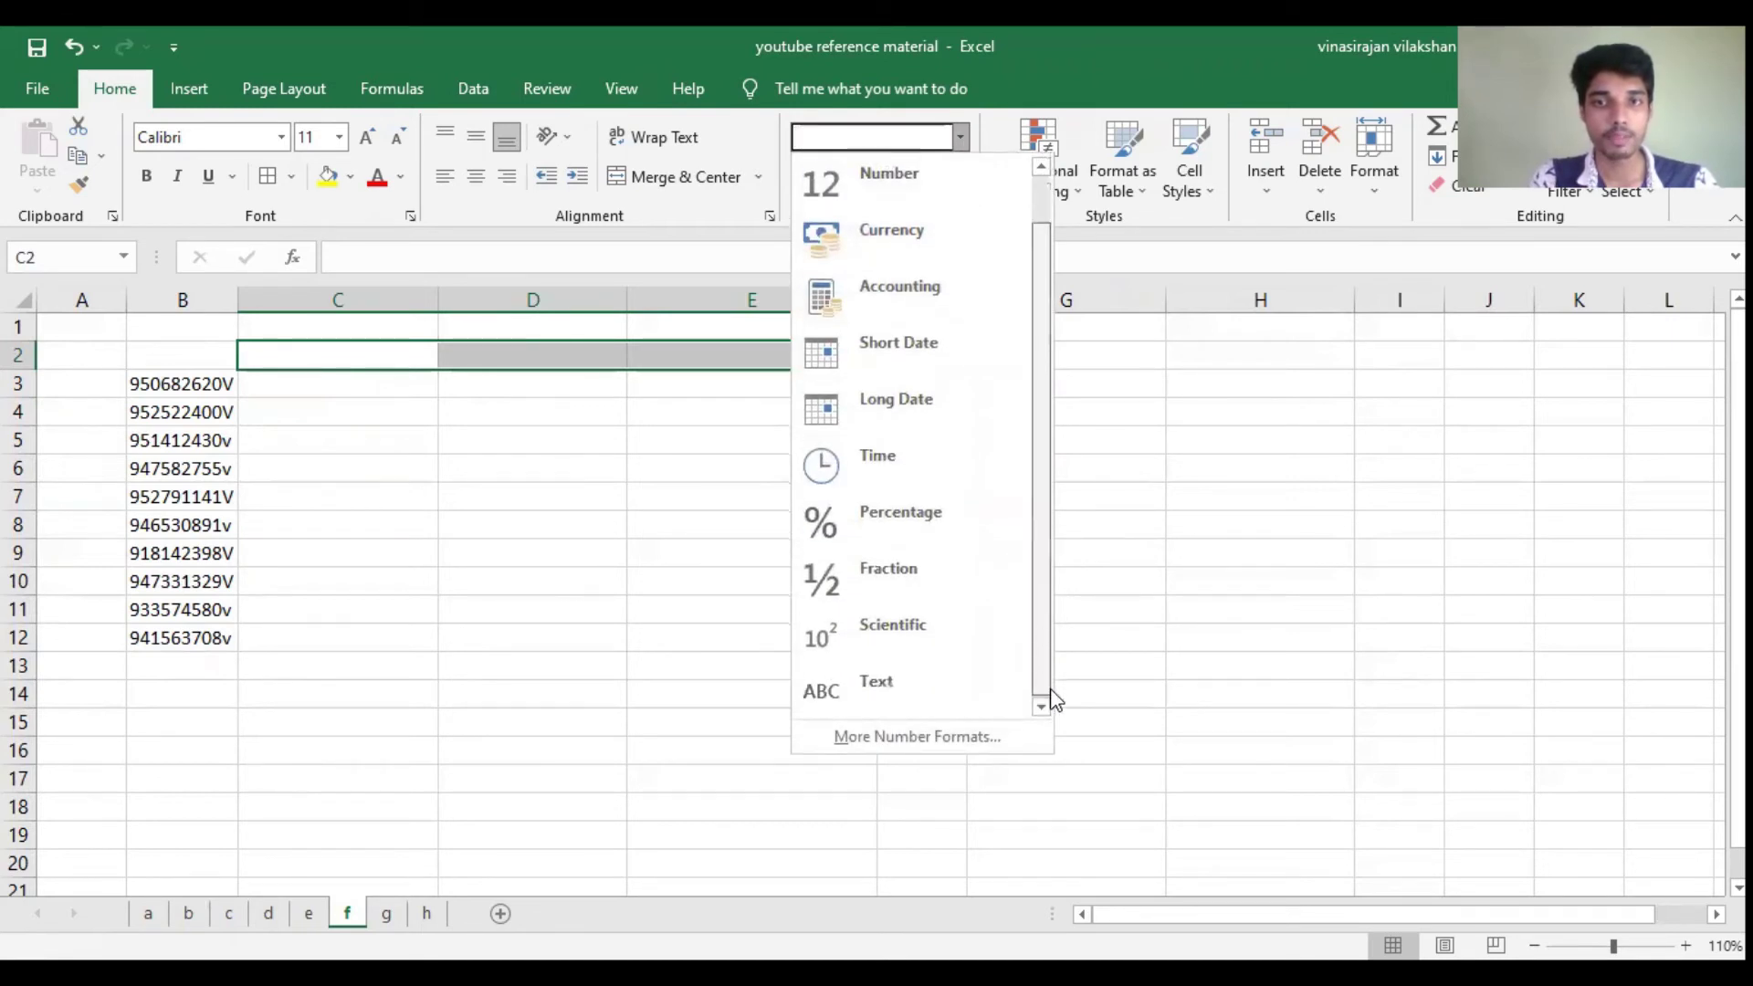
pyautogui.click(978, 684)
# Step: Enter the digit-position headers 1-2, 3-5 and 6 in cells C2, D2 and E2
pyautogui.click(395, 360)
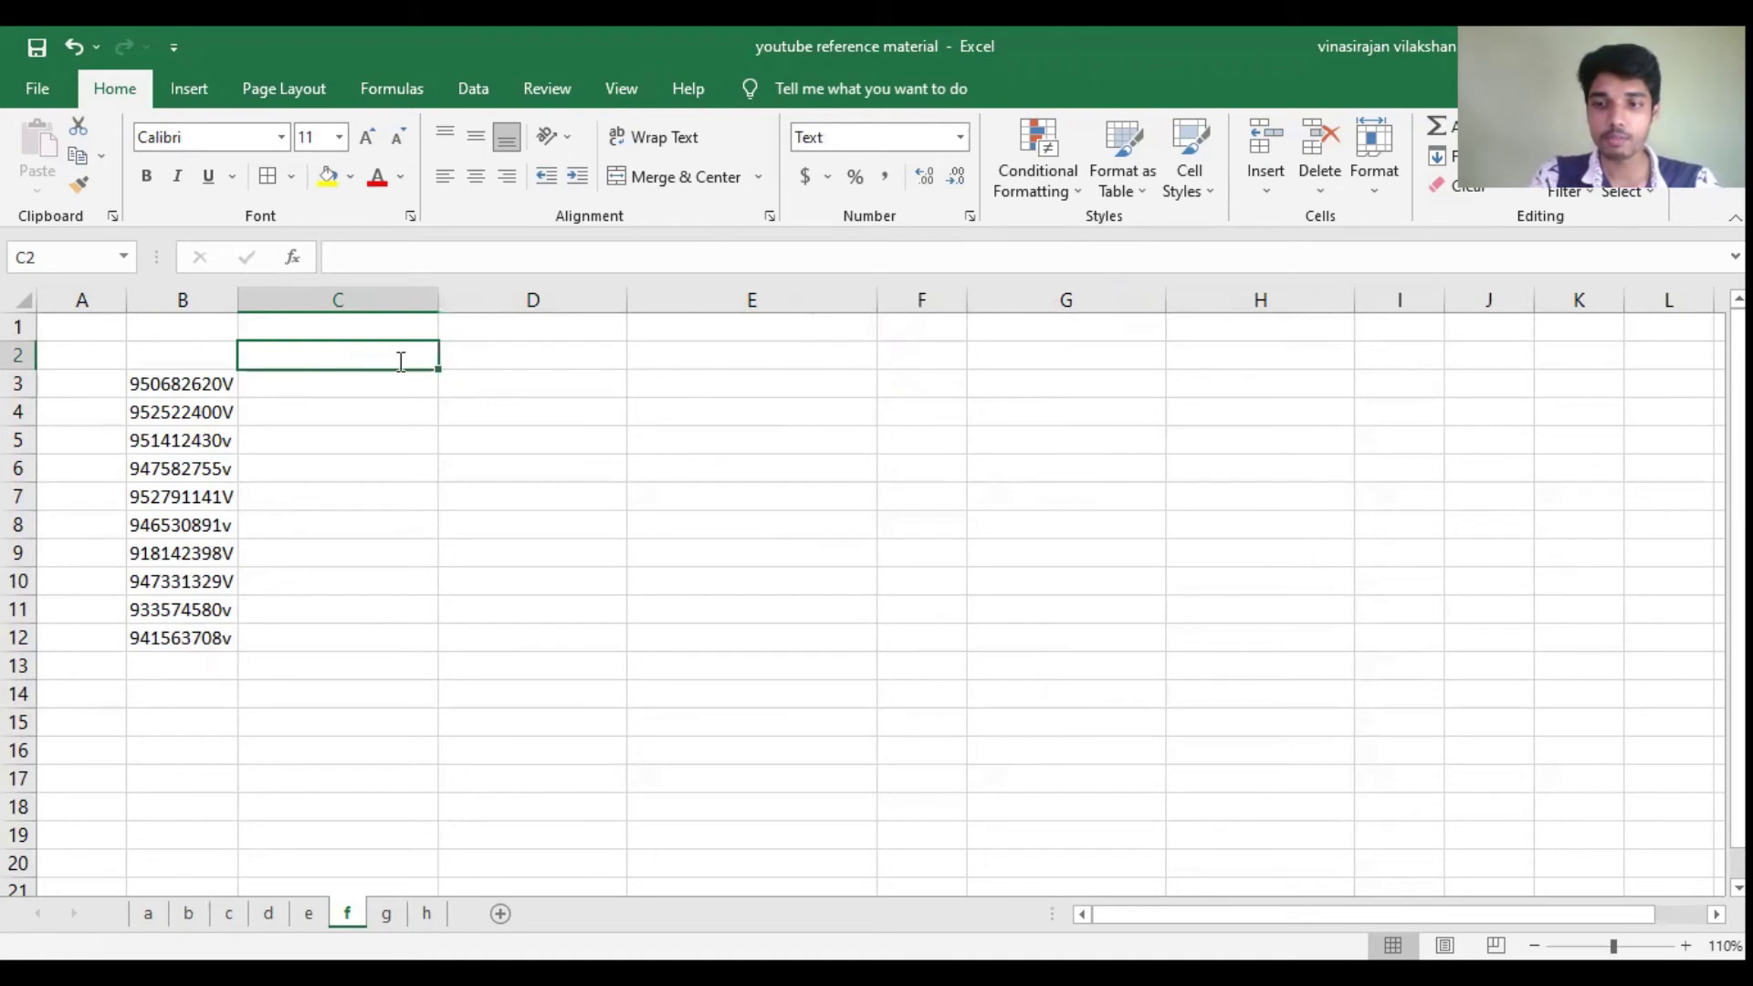
pyautogui.write('1-2')
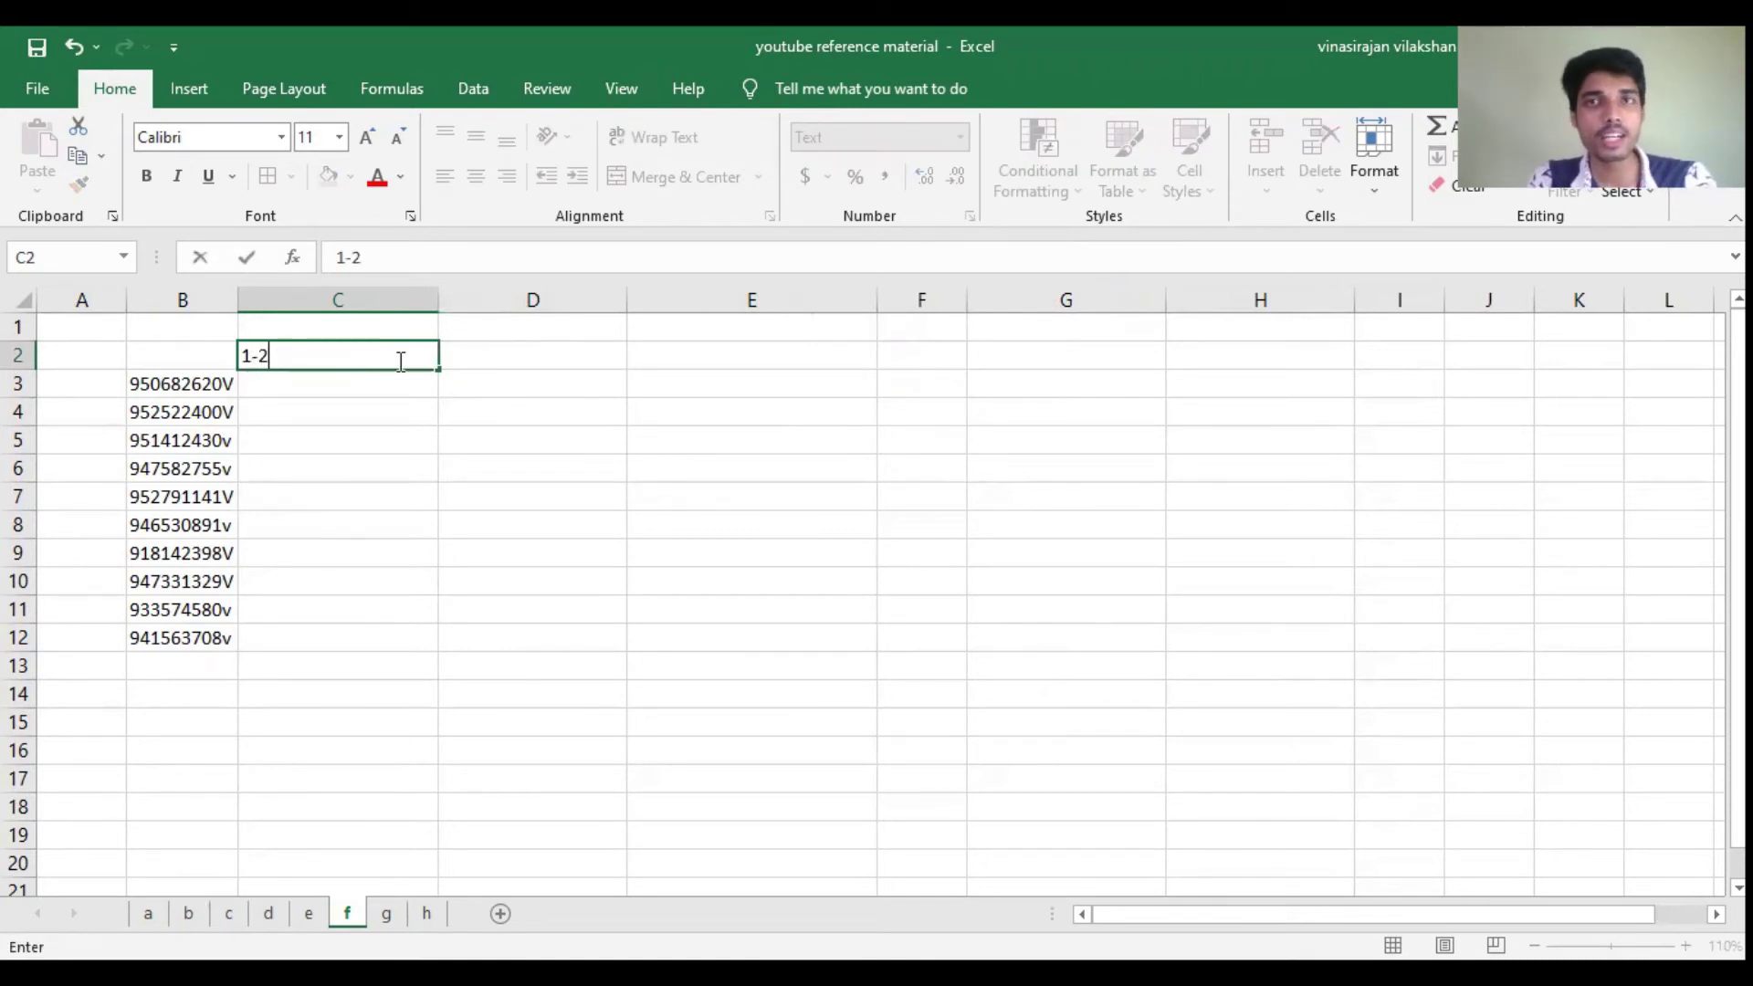
pyautogui.press('Tab')
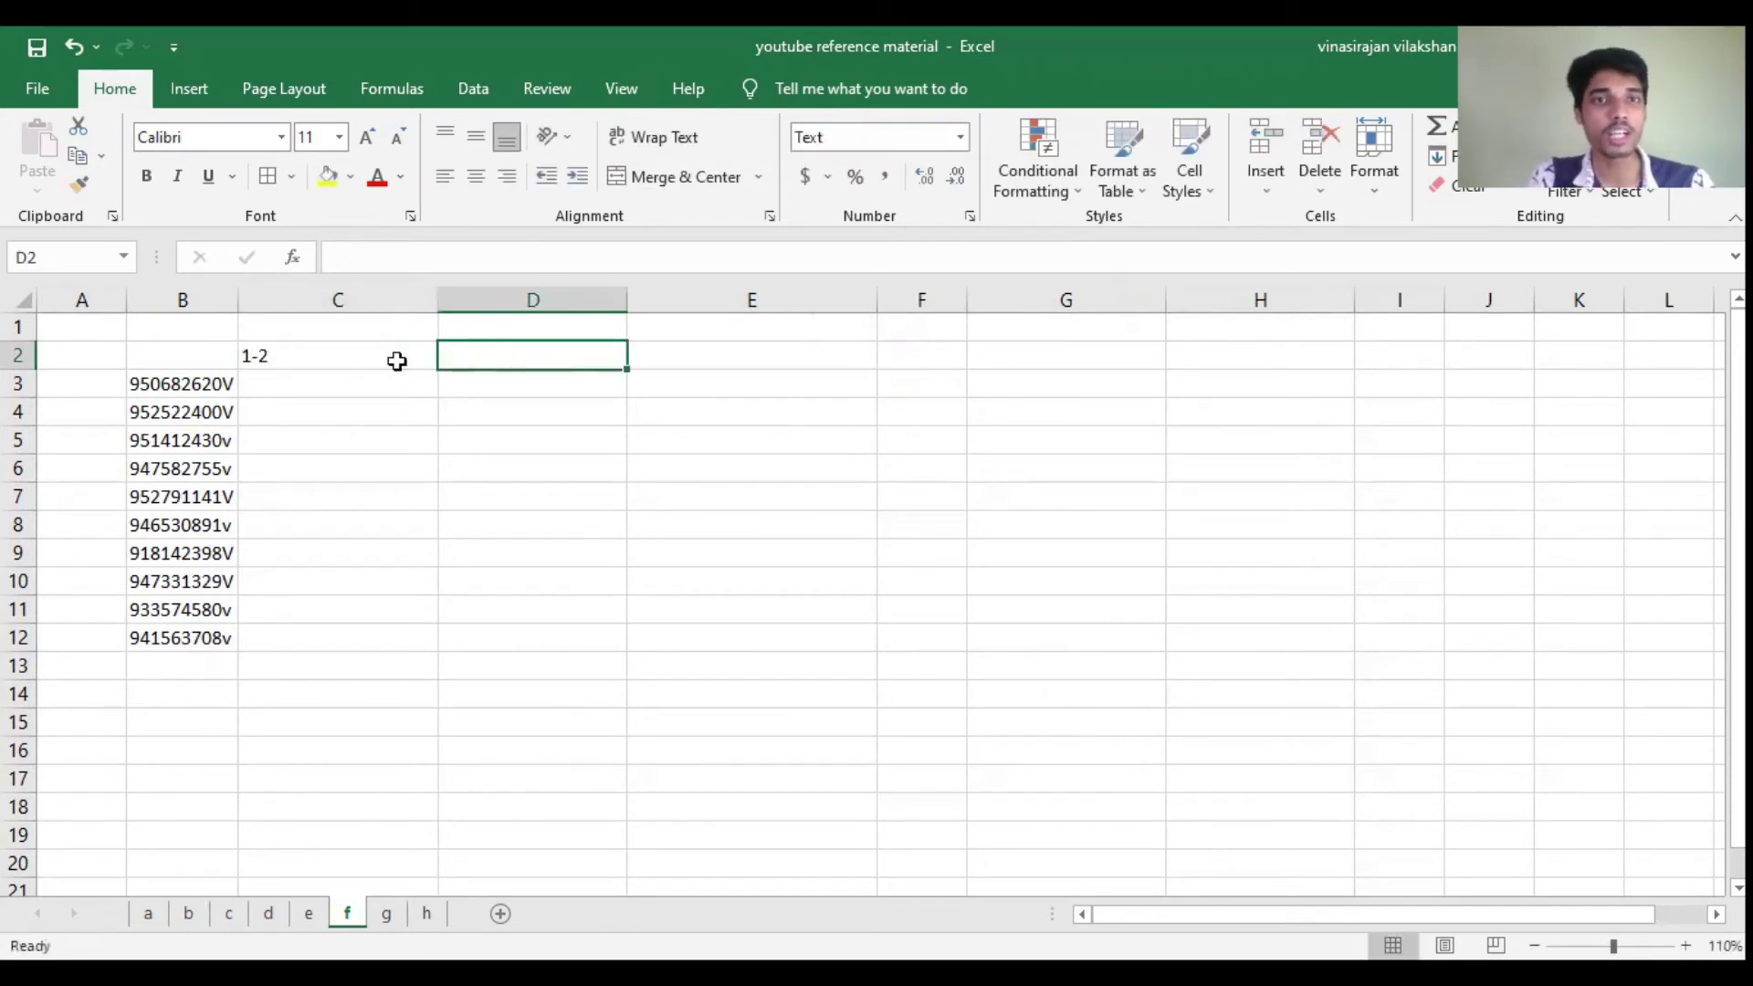
pyautogui.write('3-5')
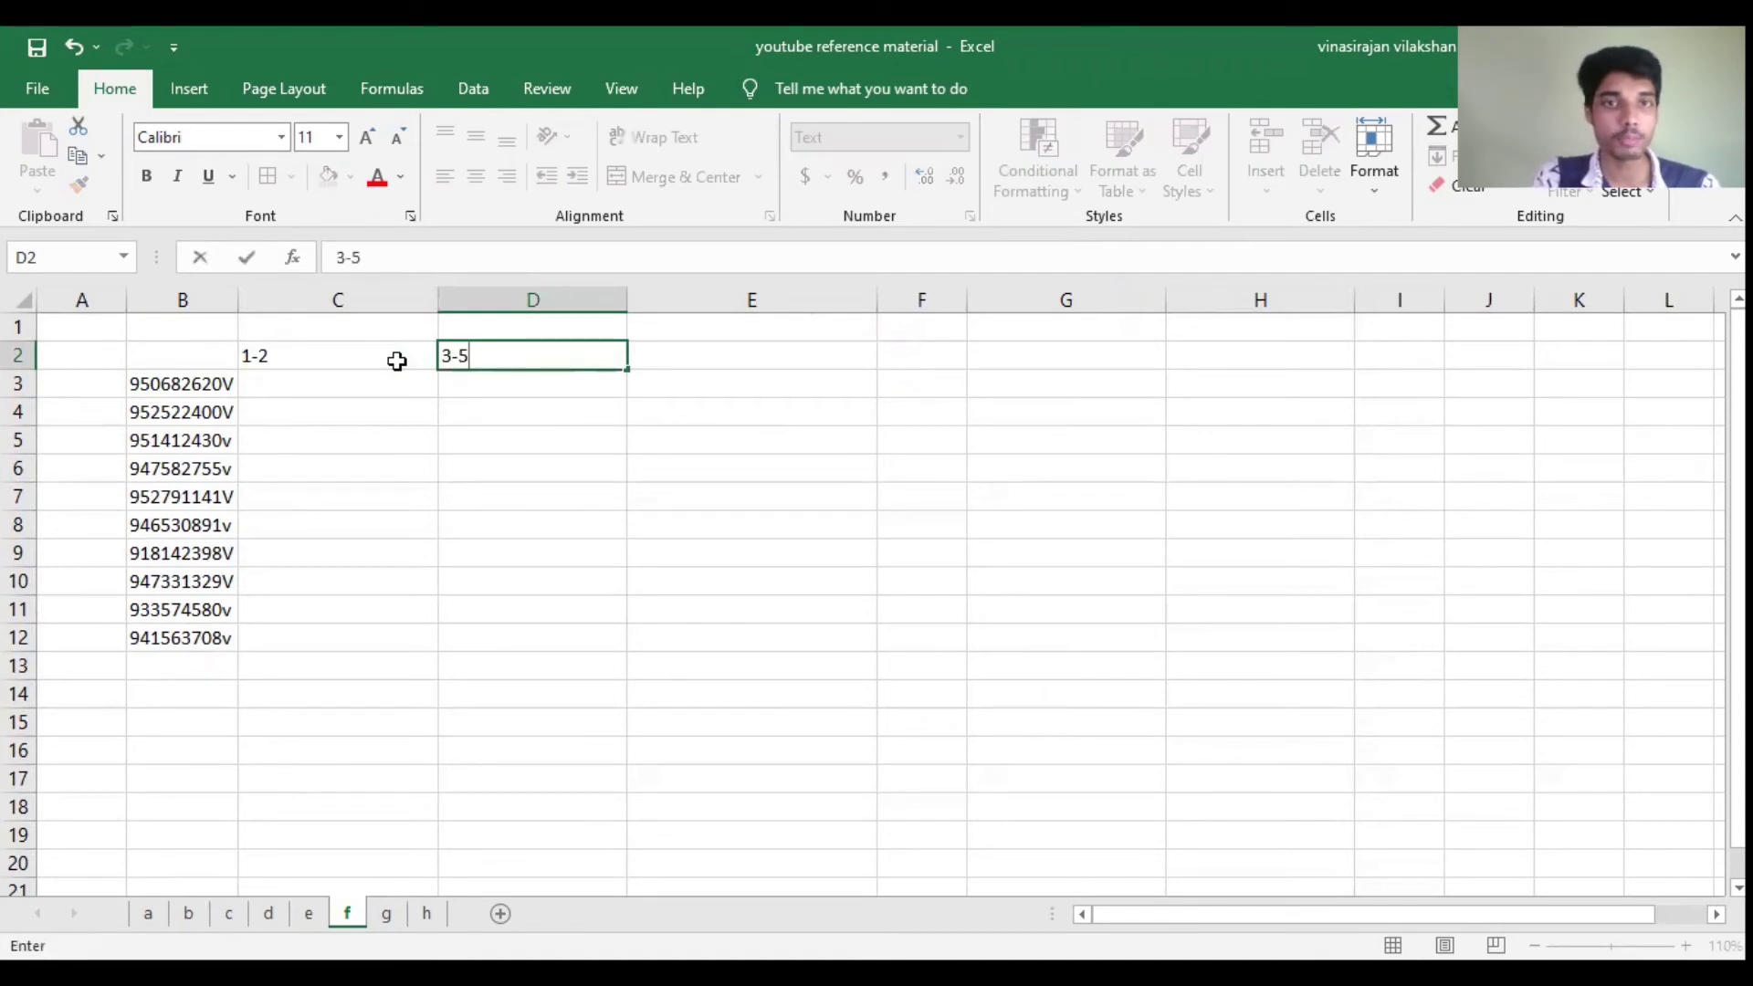
pyautogui.press('Tab')
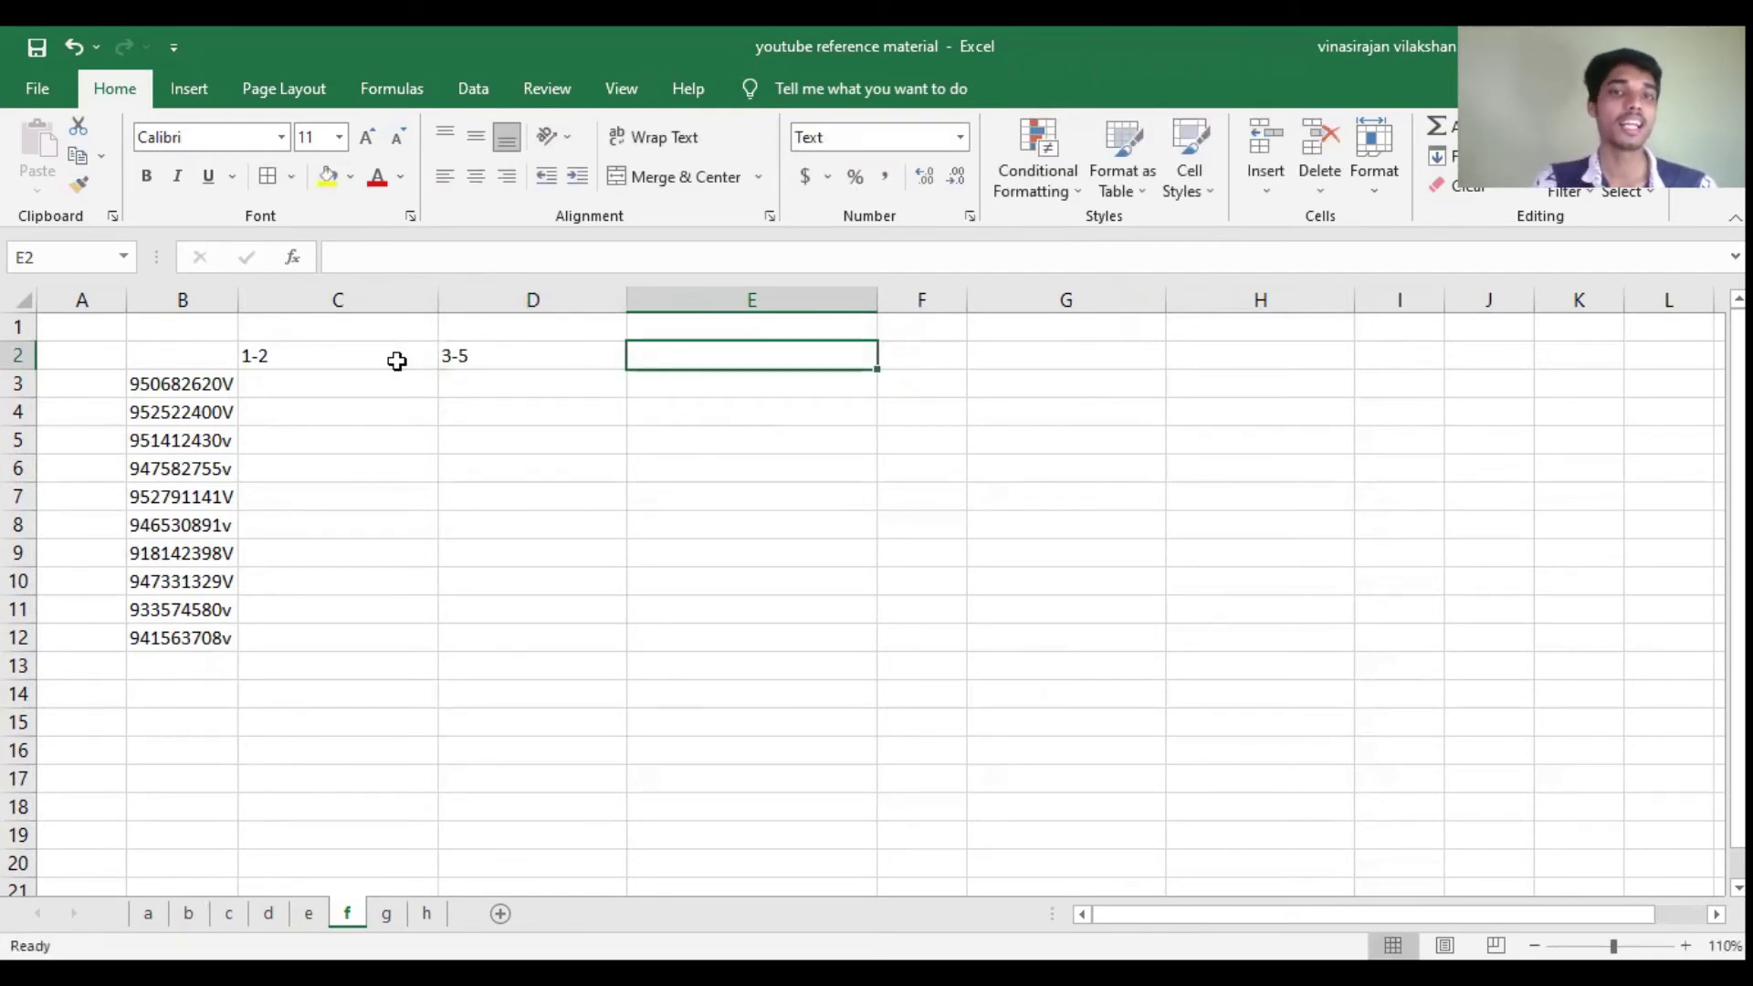
pyautogui.write('6')
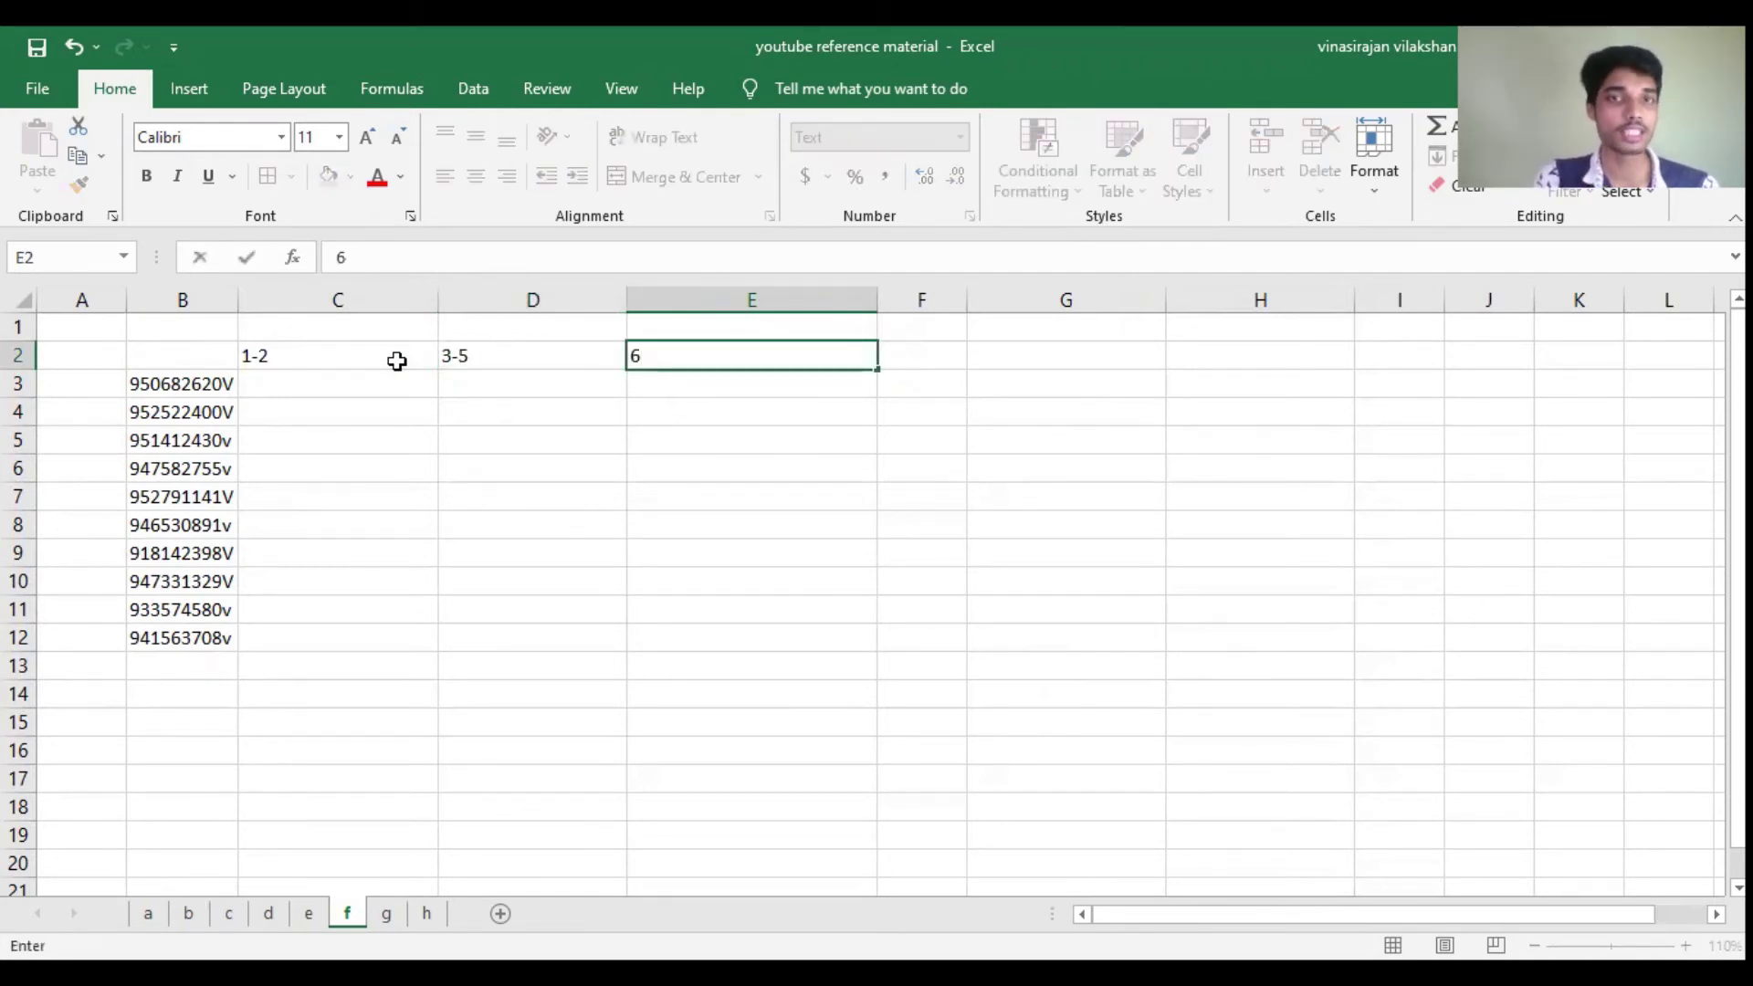
pyautogui.press('Return')
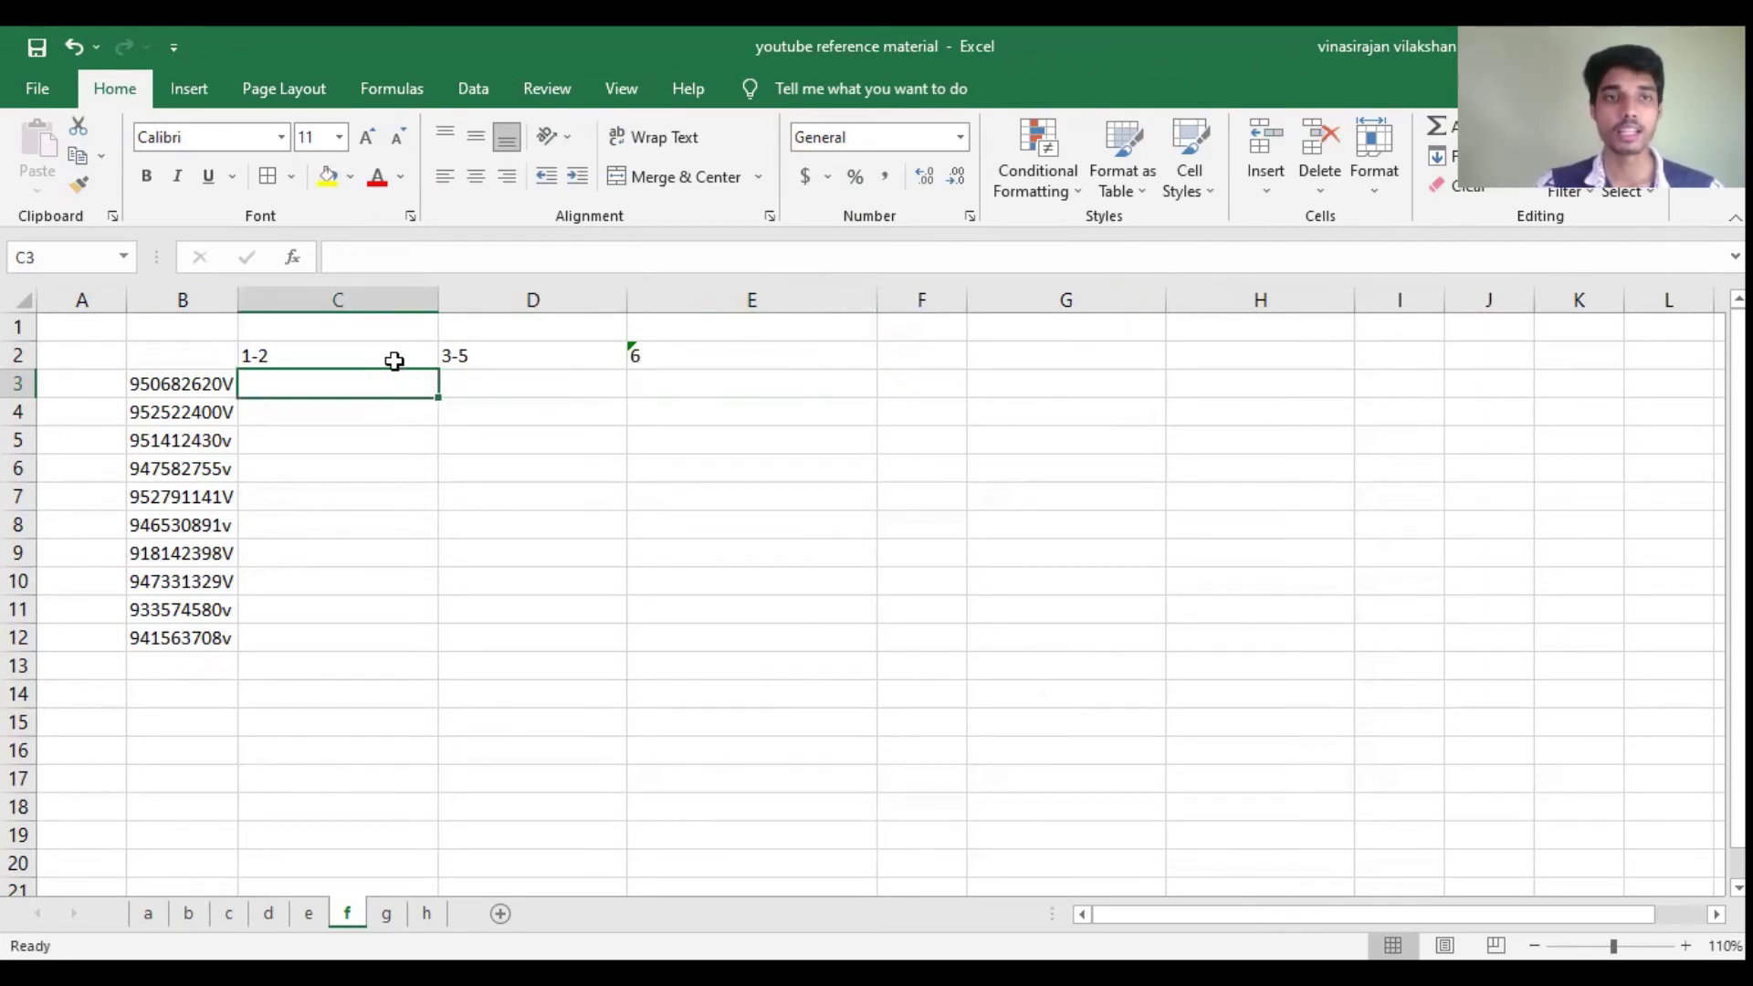
# Step: Start Text to Columns on the ID numbers in B3:B12 and set the original data type to Fixed width
pyautogui.moveTo(223, 377); pyautogui.dragTo(227, 635)
pyautogui.click(563, 564)
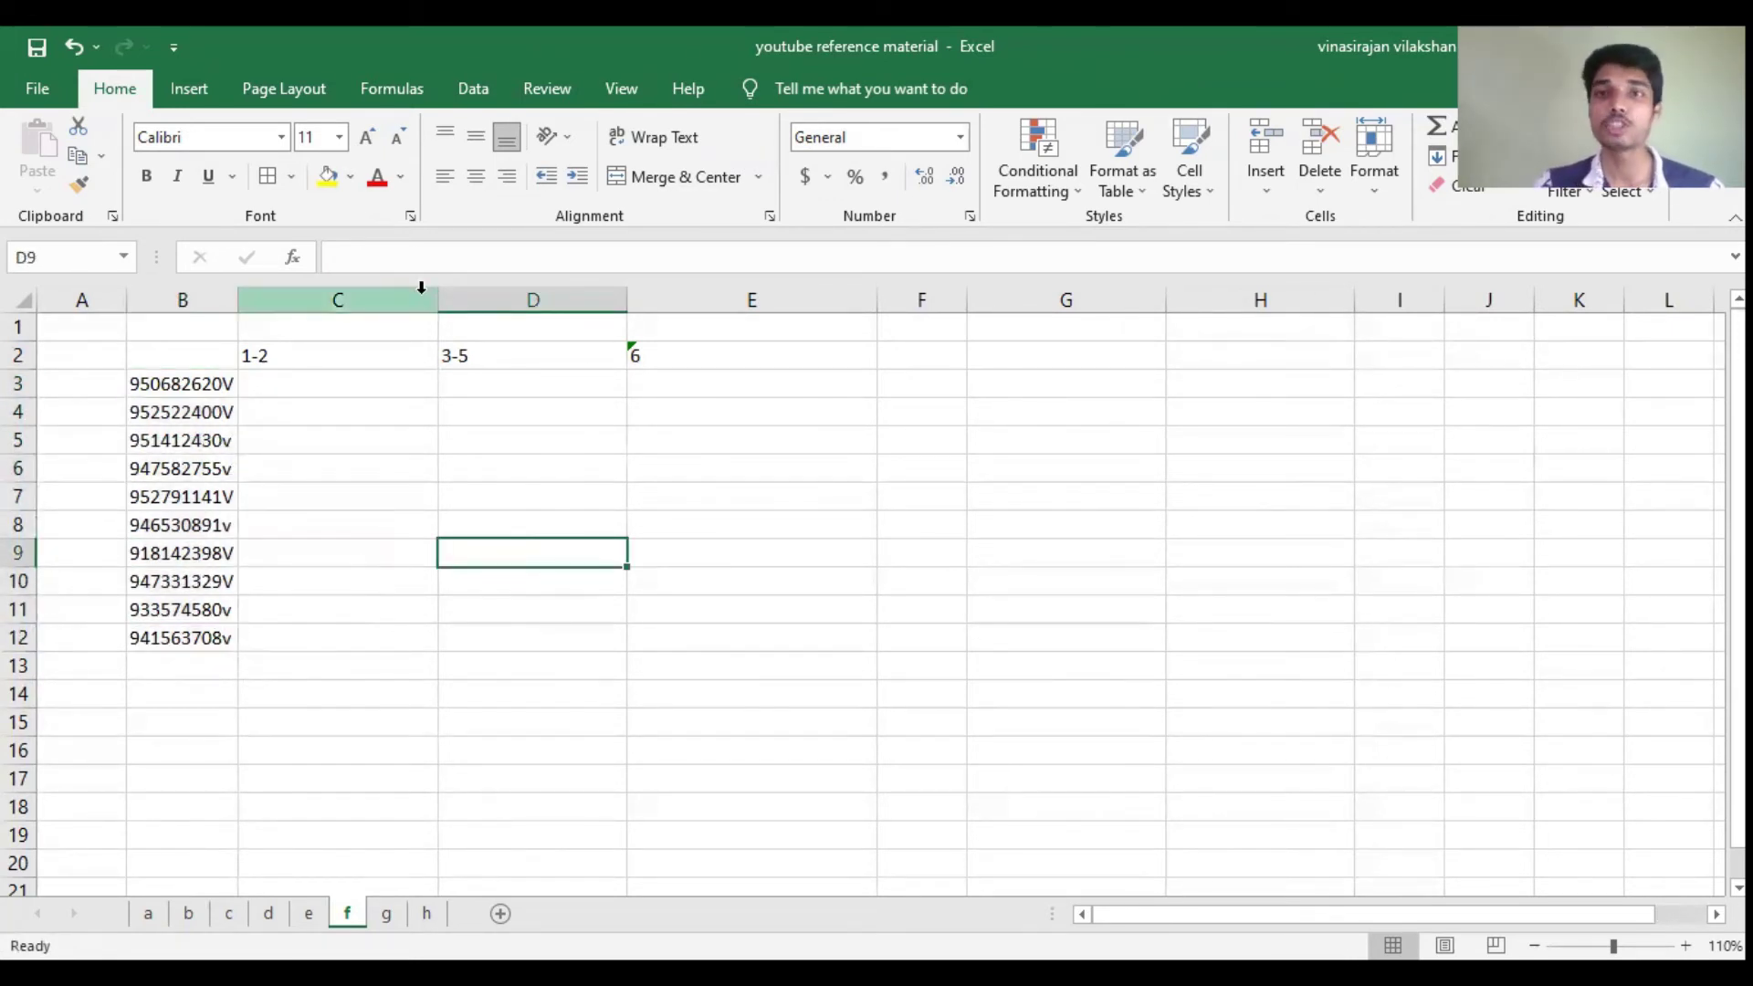
pyautogui.click(492, 84)
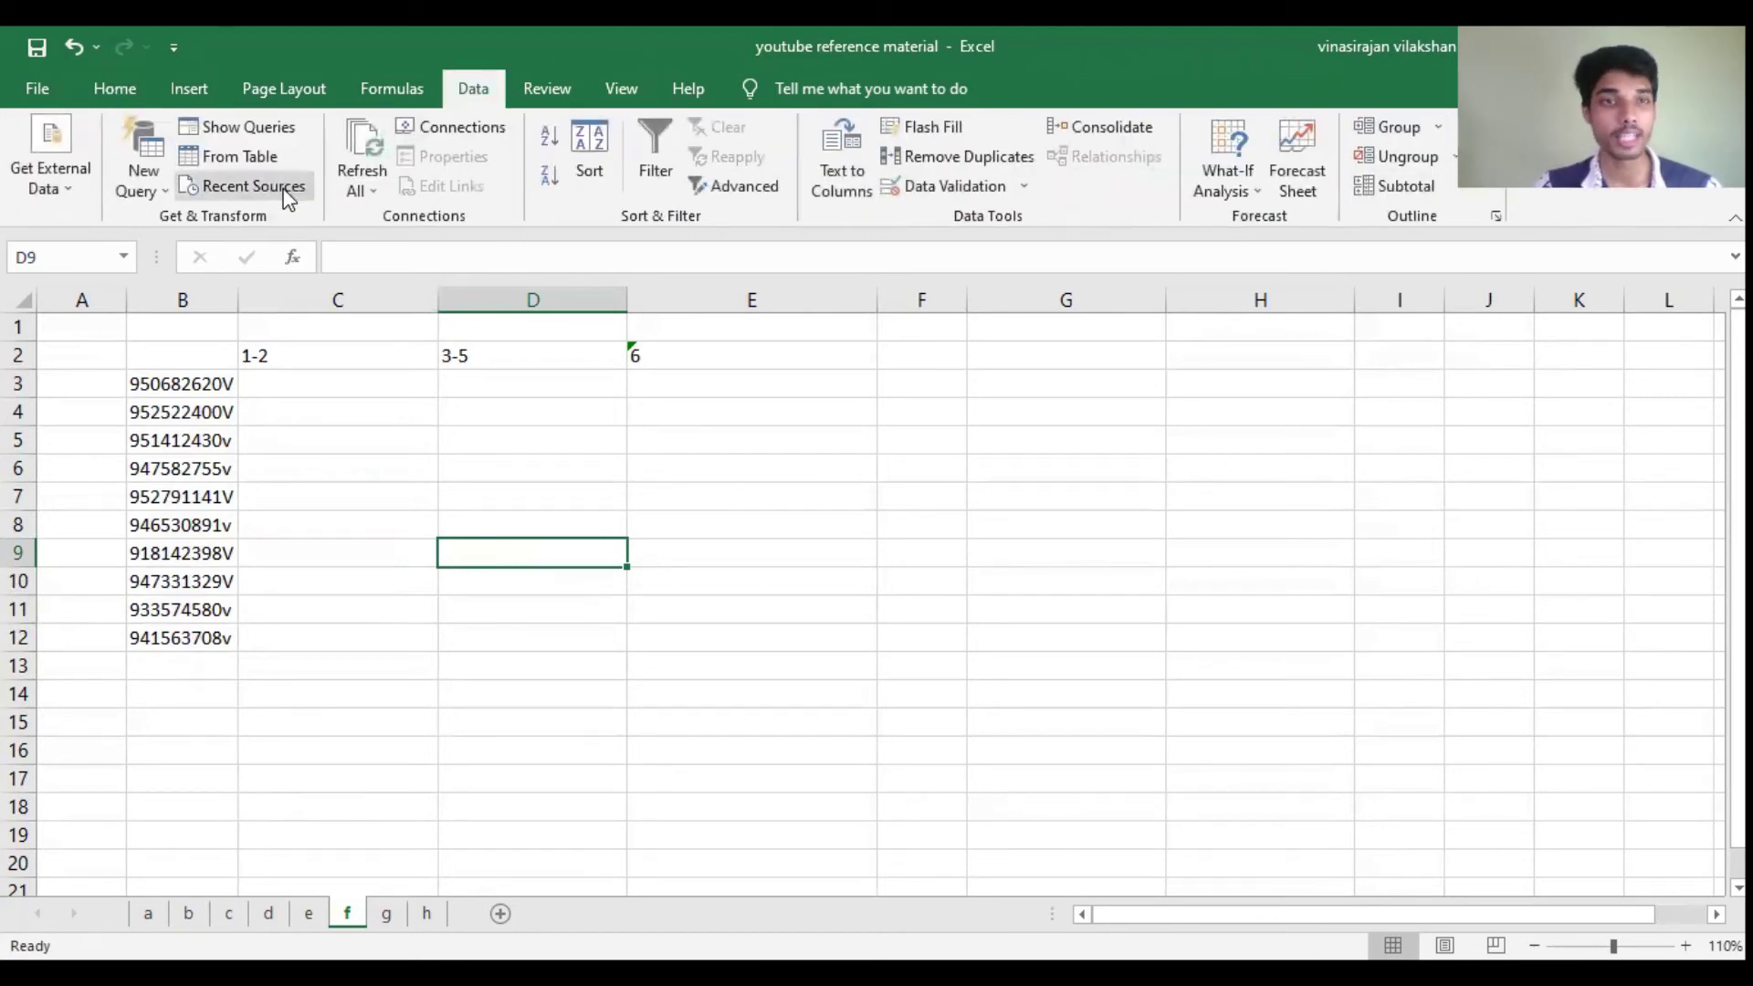
pyautogui.moveTo(195, 384); pyautogui.dragTo(214, 628)
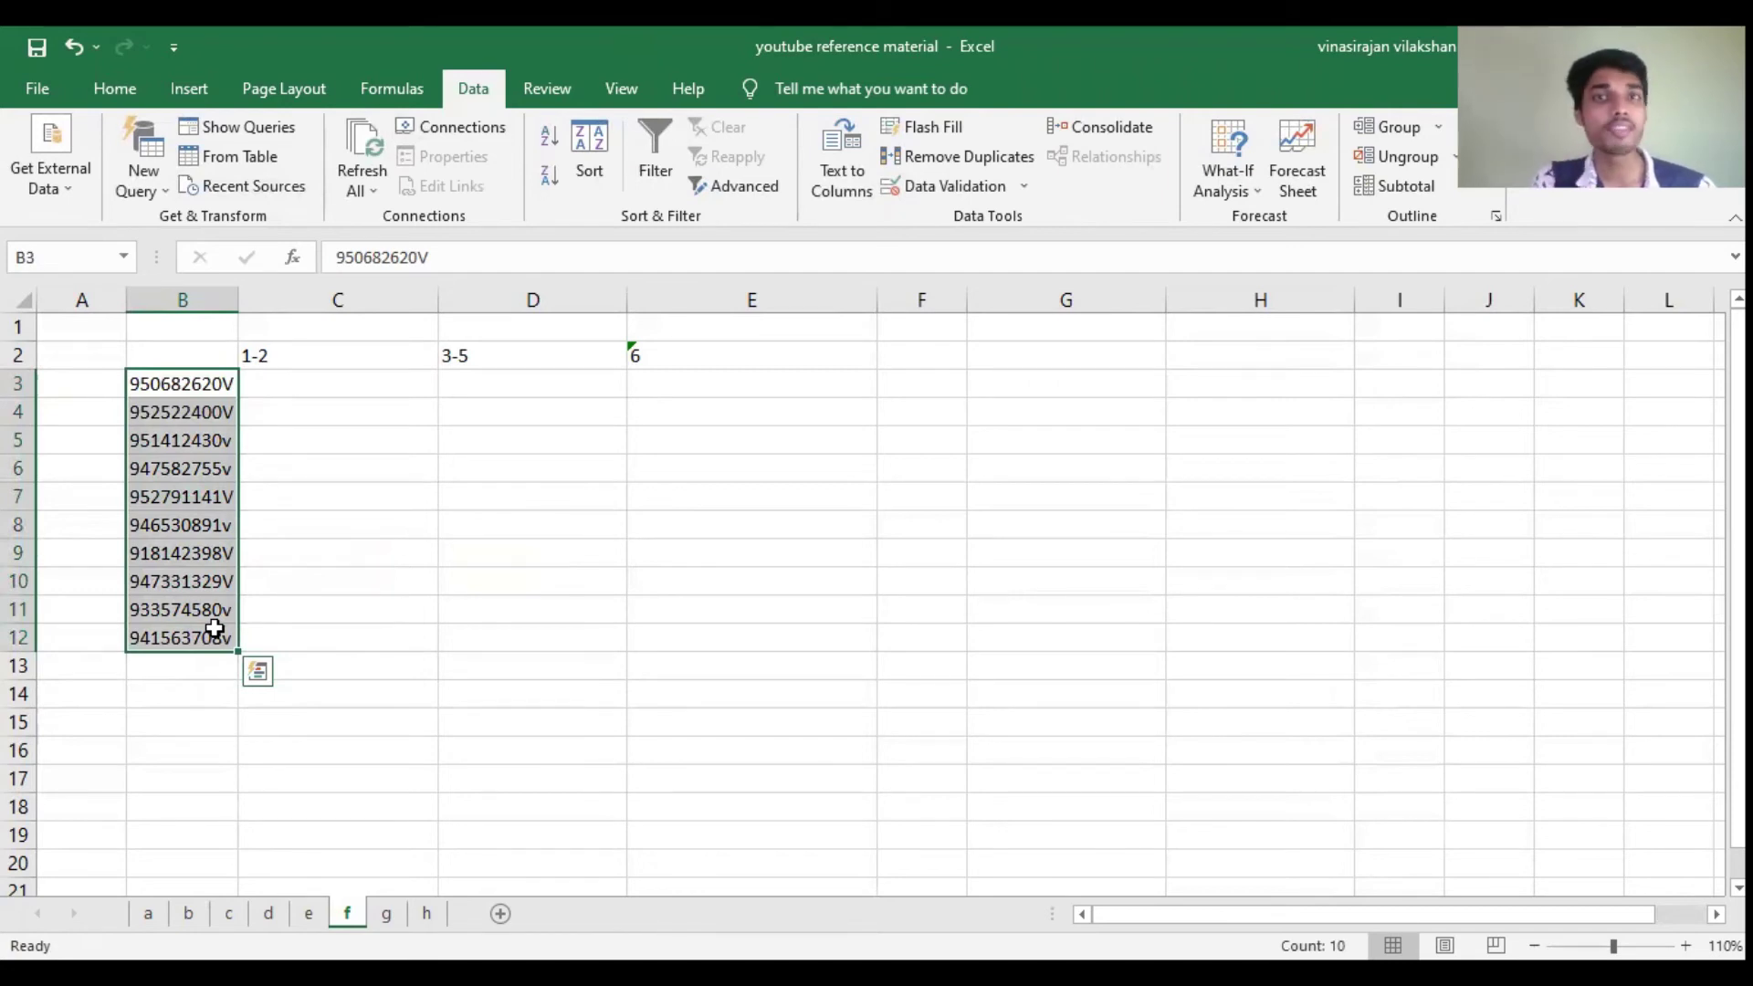
pyautogui.click(842, 155)
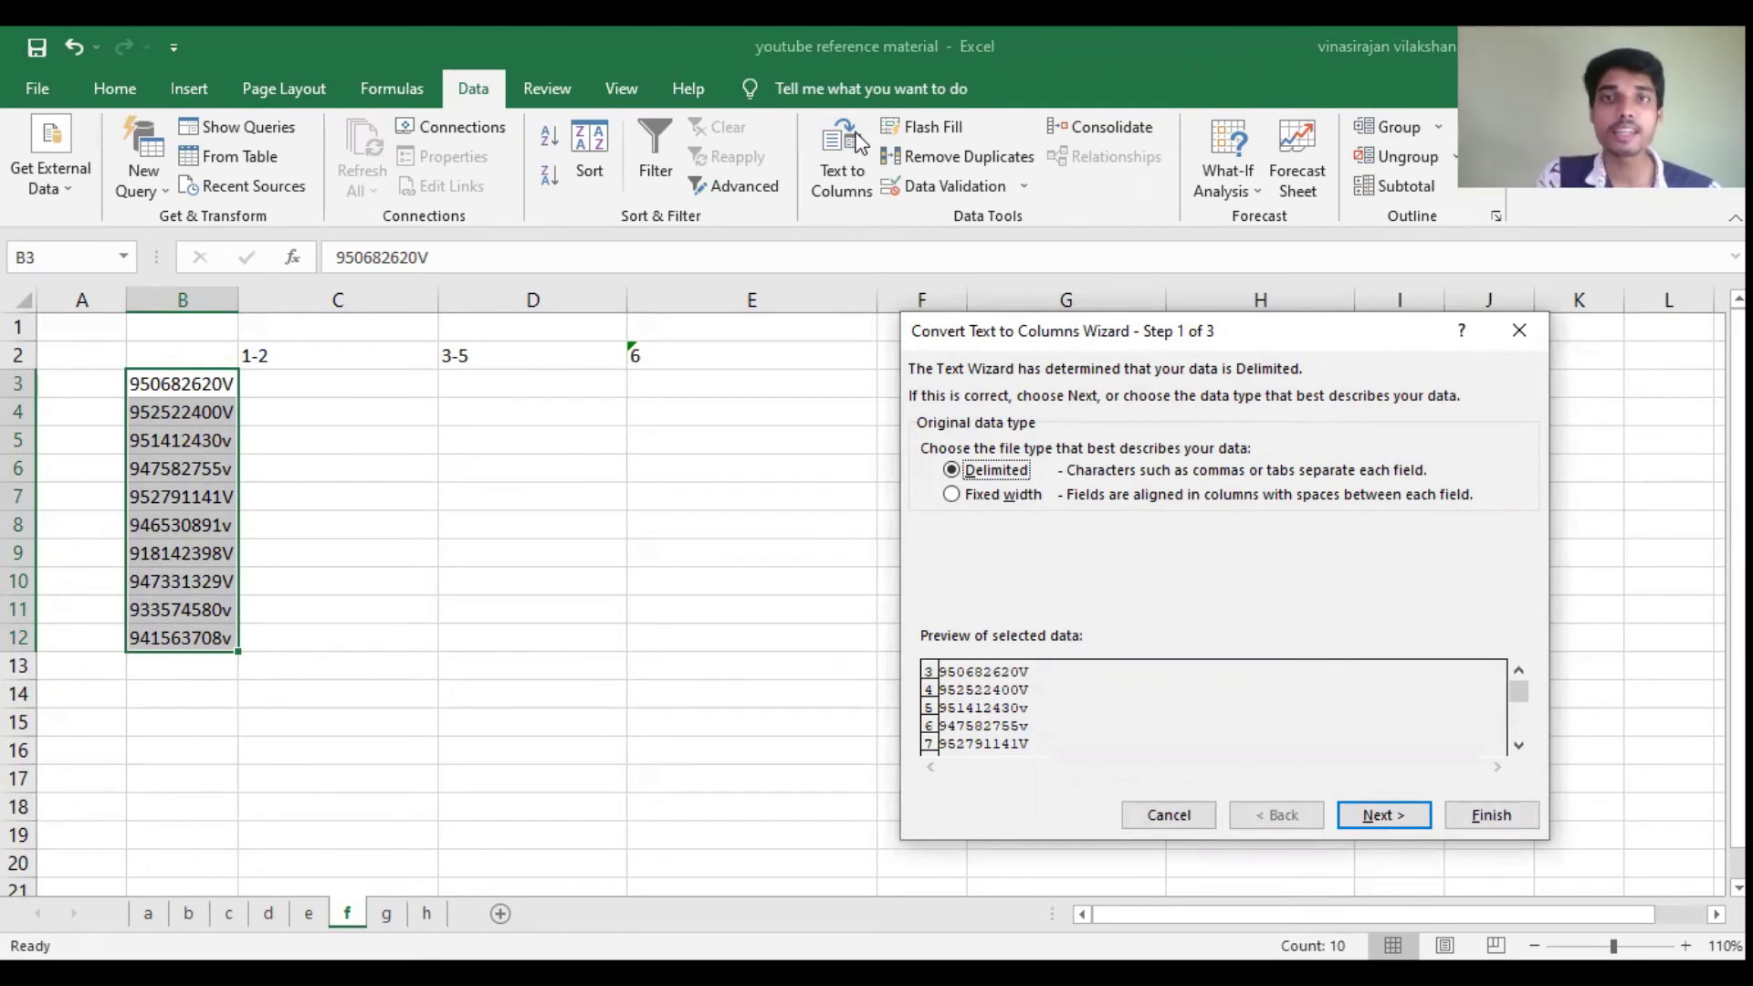
pyautogui.click(958, 493)
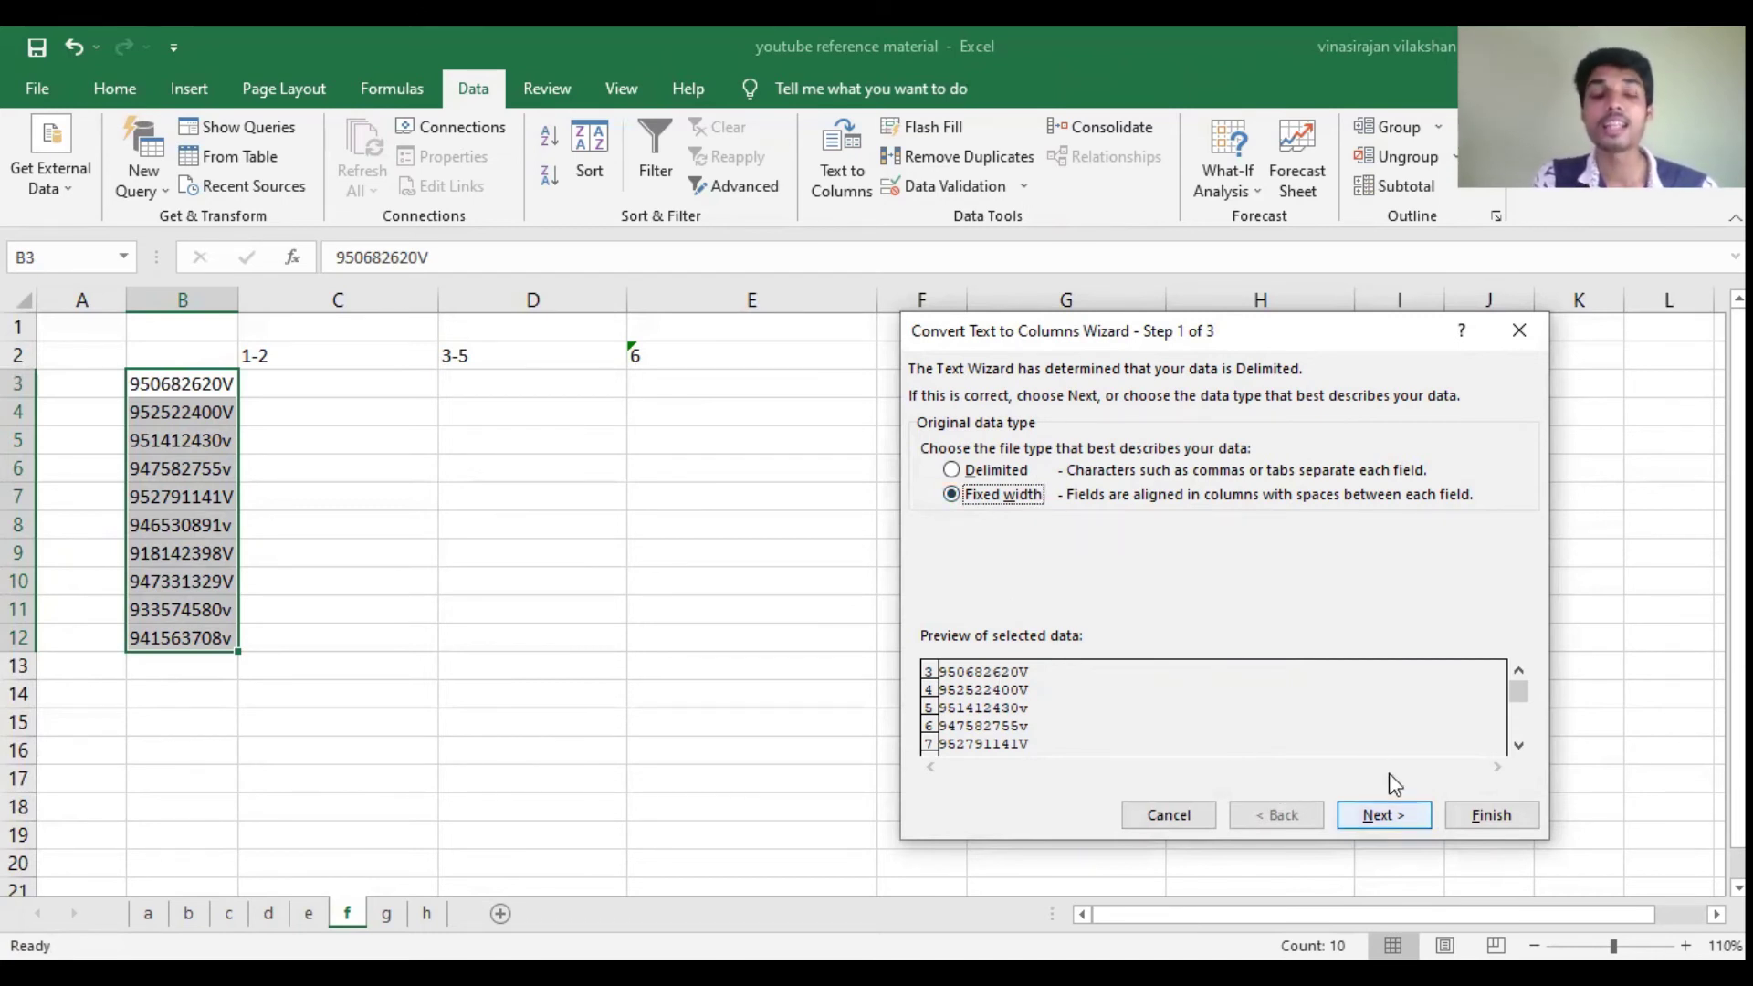
pyautogui.click(1385, 811)
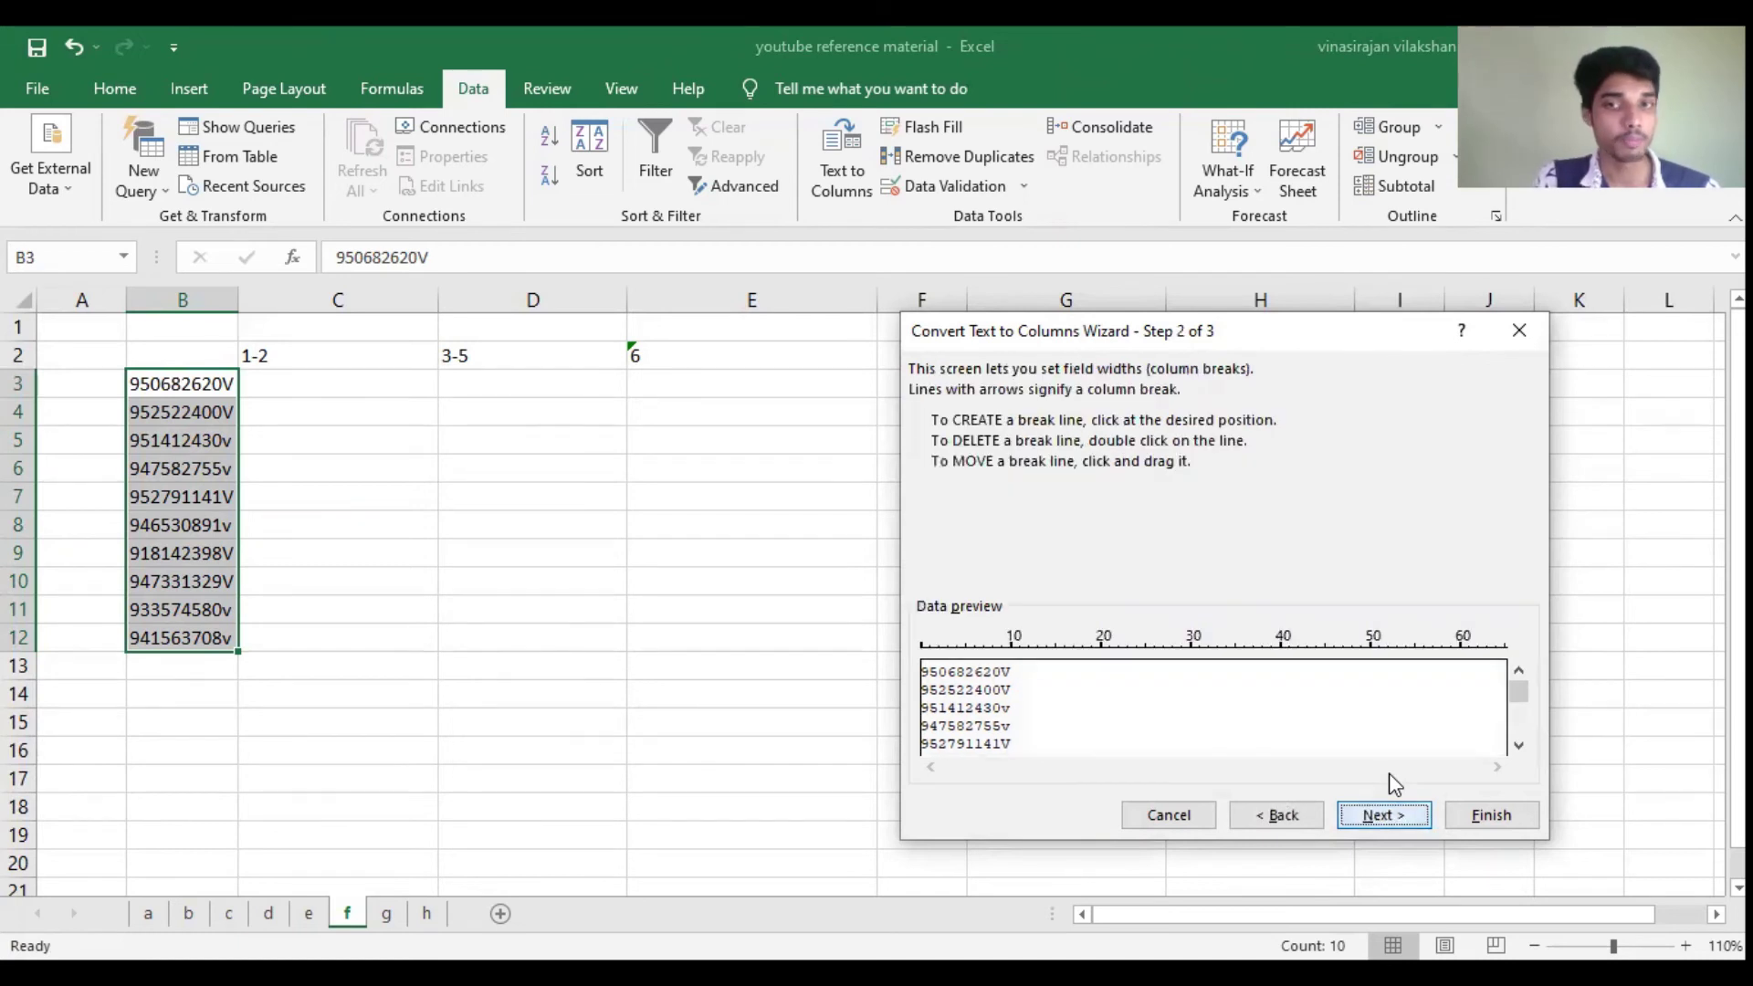
# Step: Place column breaks at positions 2, 5 and 10 of the ID numbers and continue to the column format settings
pyautogui.click(938, 657)
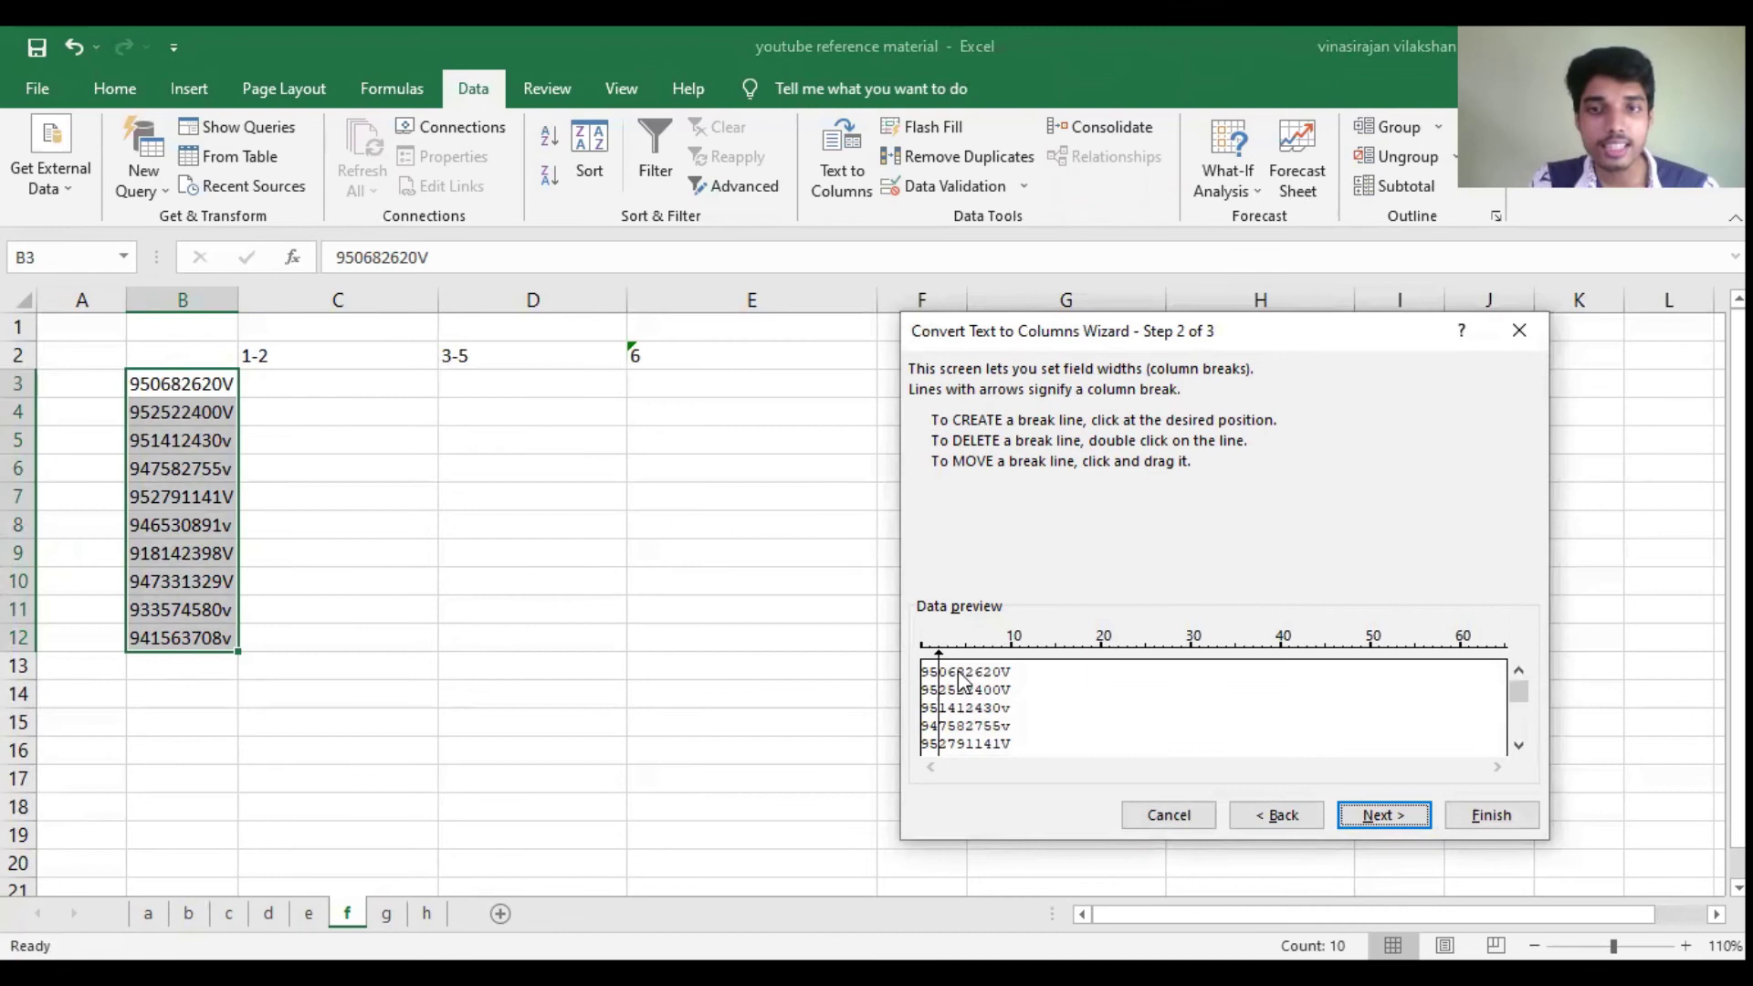
pyautogui.click(967, 659)
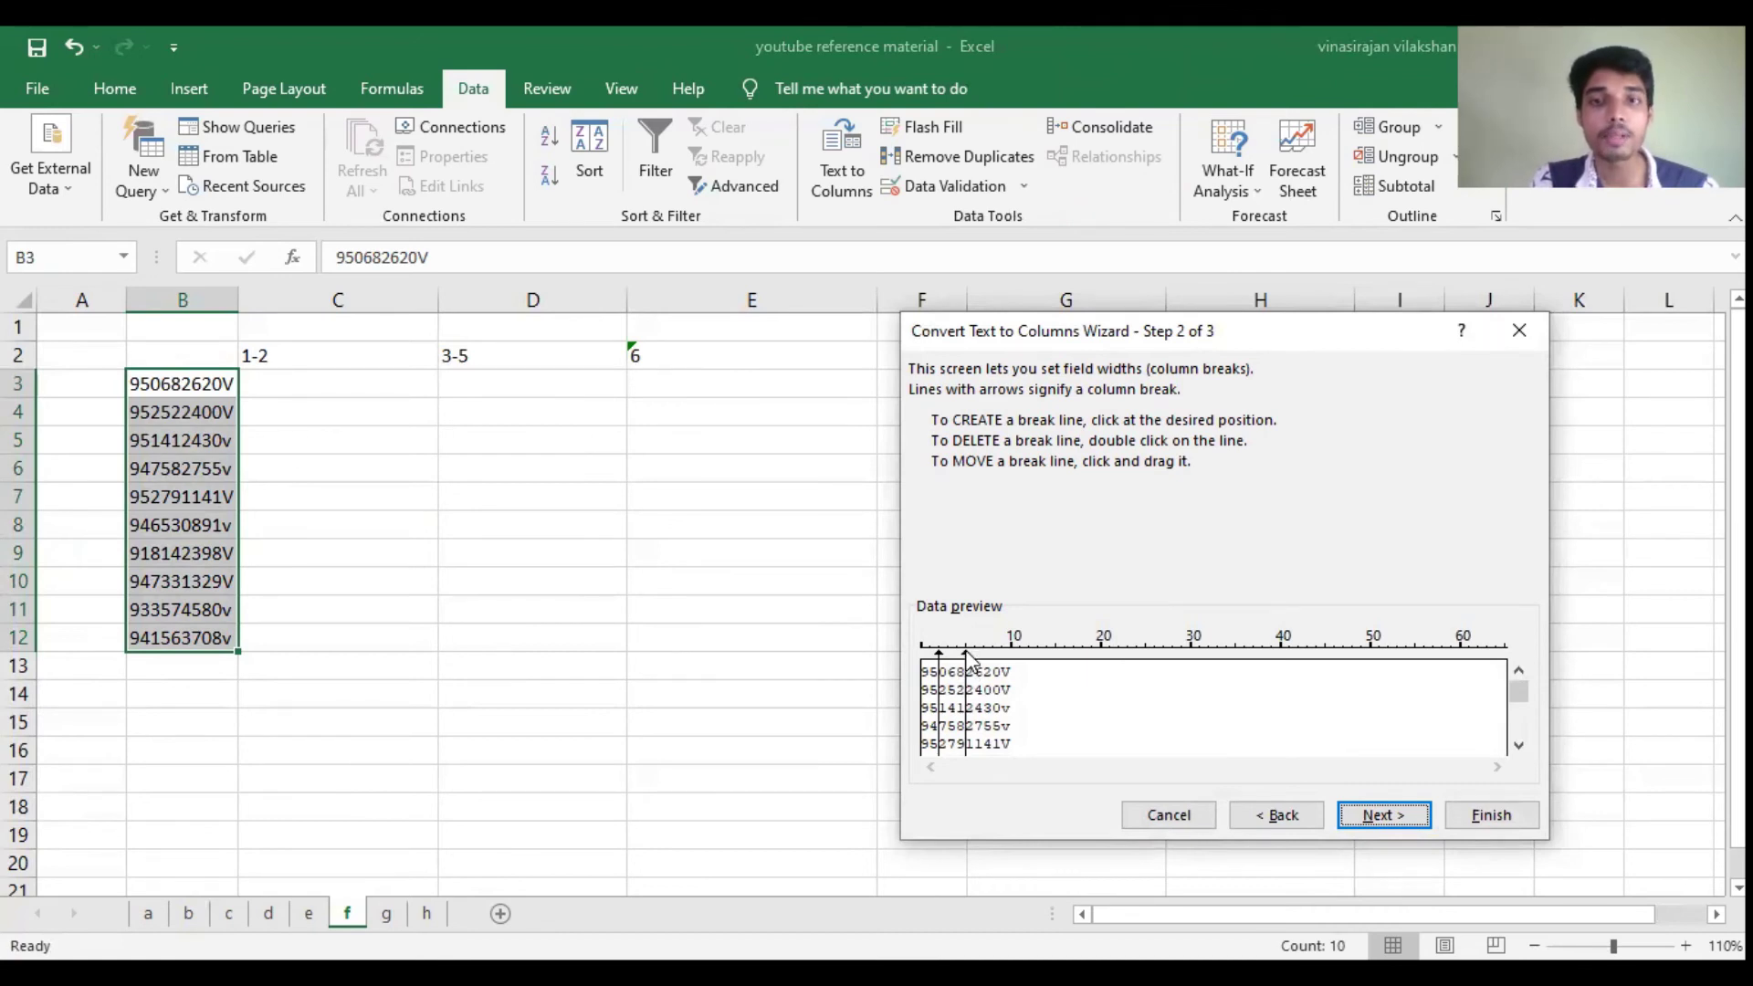
pyautogui.moveTo(969, 659)
pyautogui.mouseDown()
pyautogui.moveTo(1015, 664)
pyautogui.moveTo(967, 659)
pyautogui.mouseUp()
pyautogui.click(1012, 659)
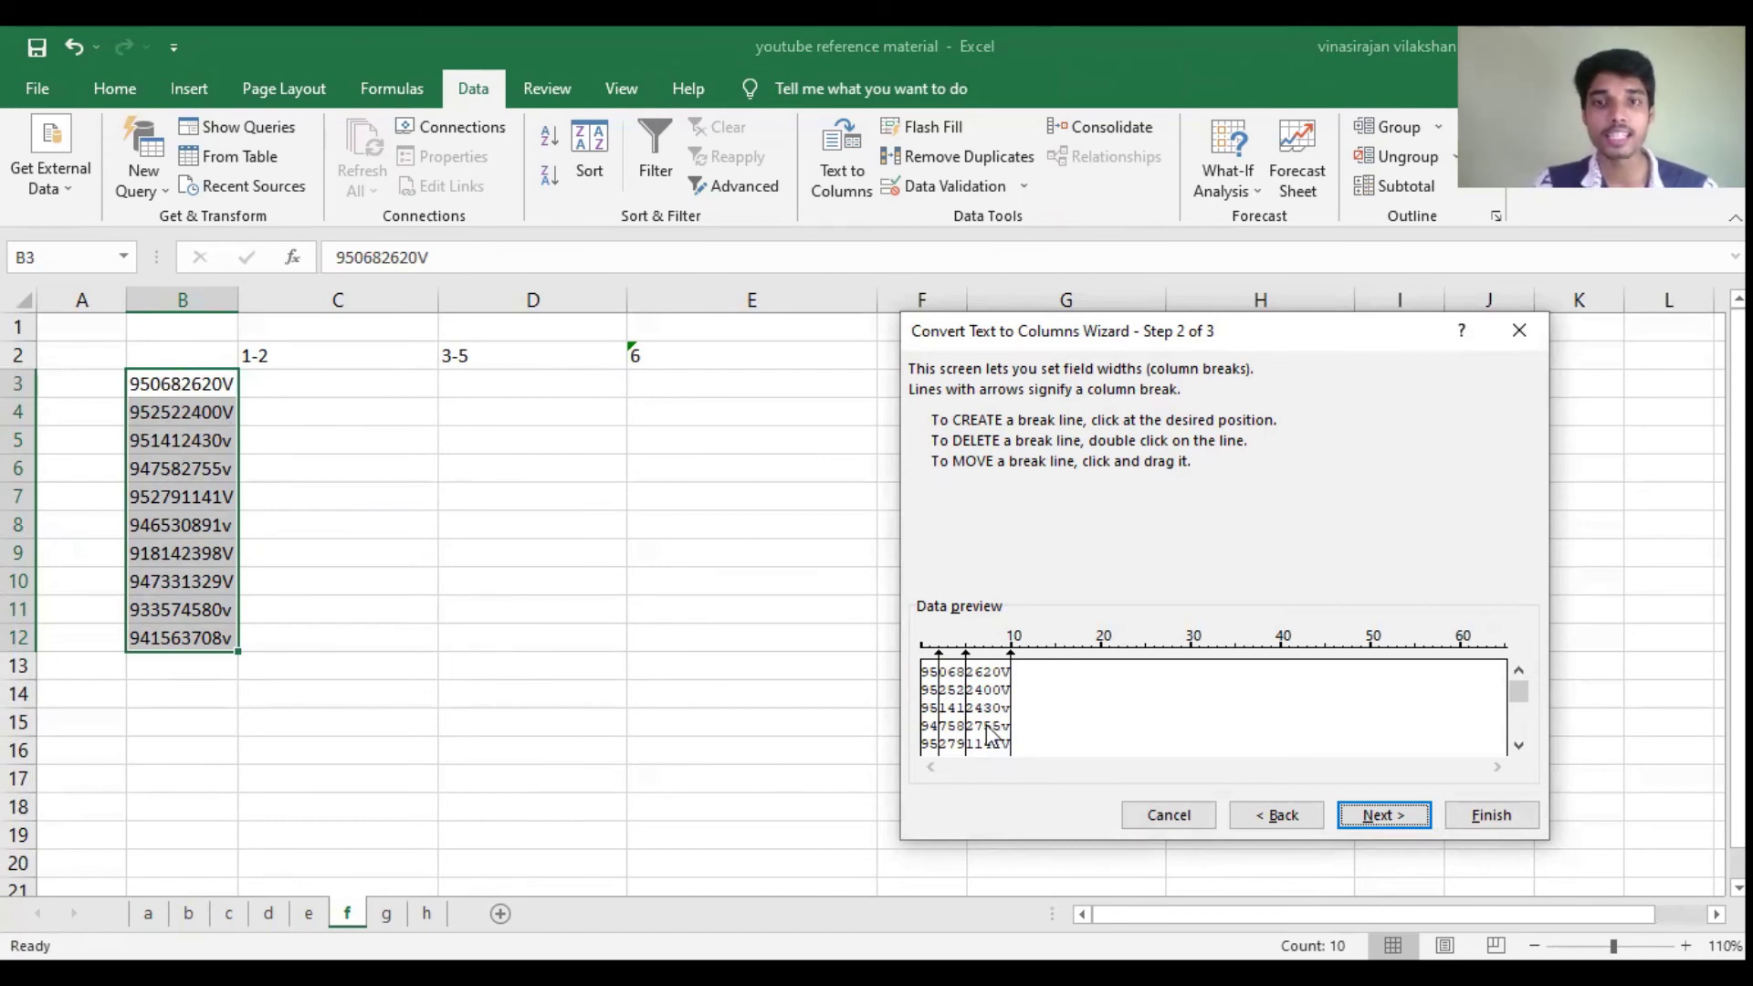
pyautogui.moveTo(1520, 689); pyautogui.dragTo(1520, 633)
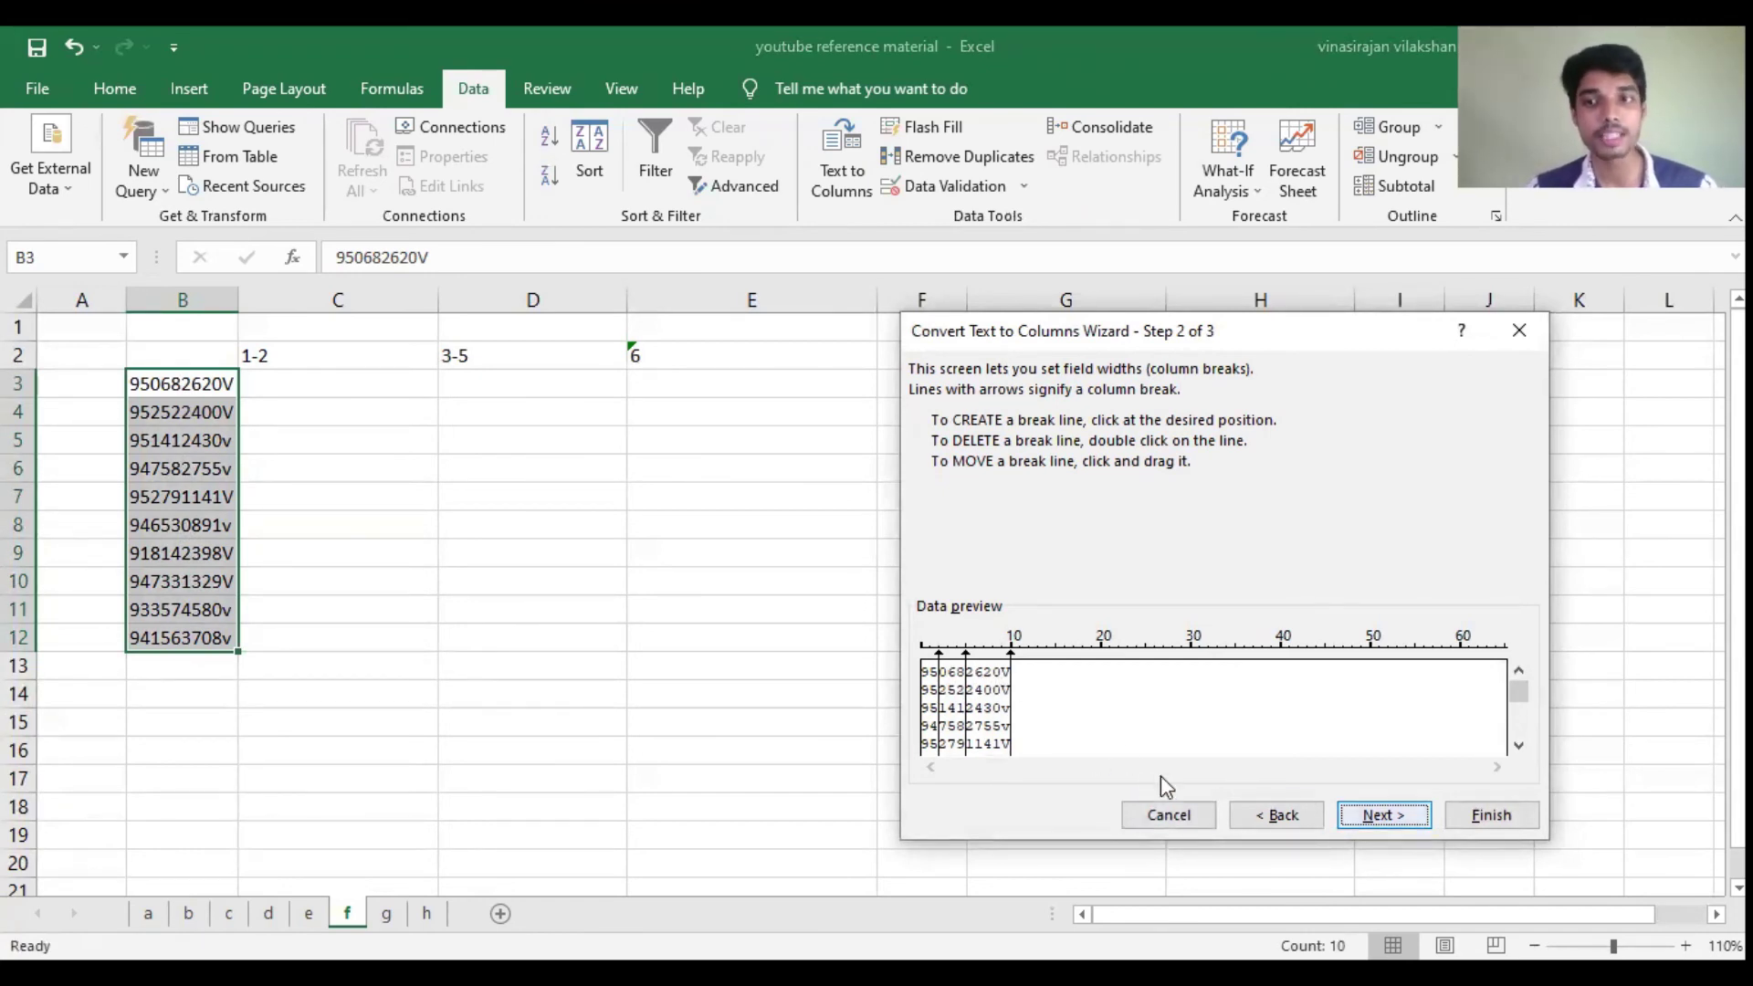
pyautogui.press('Return')
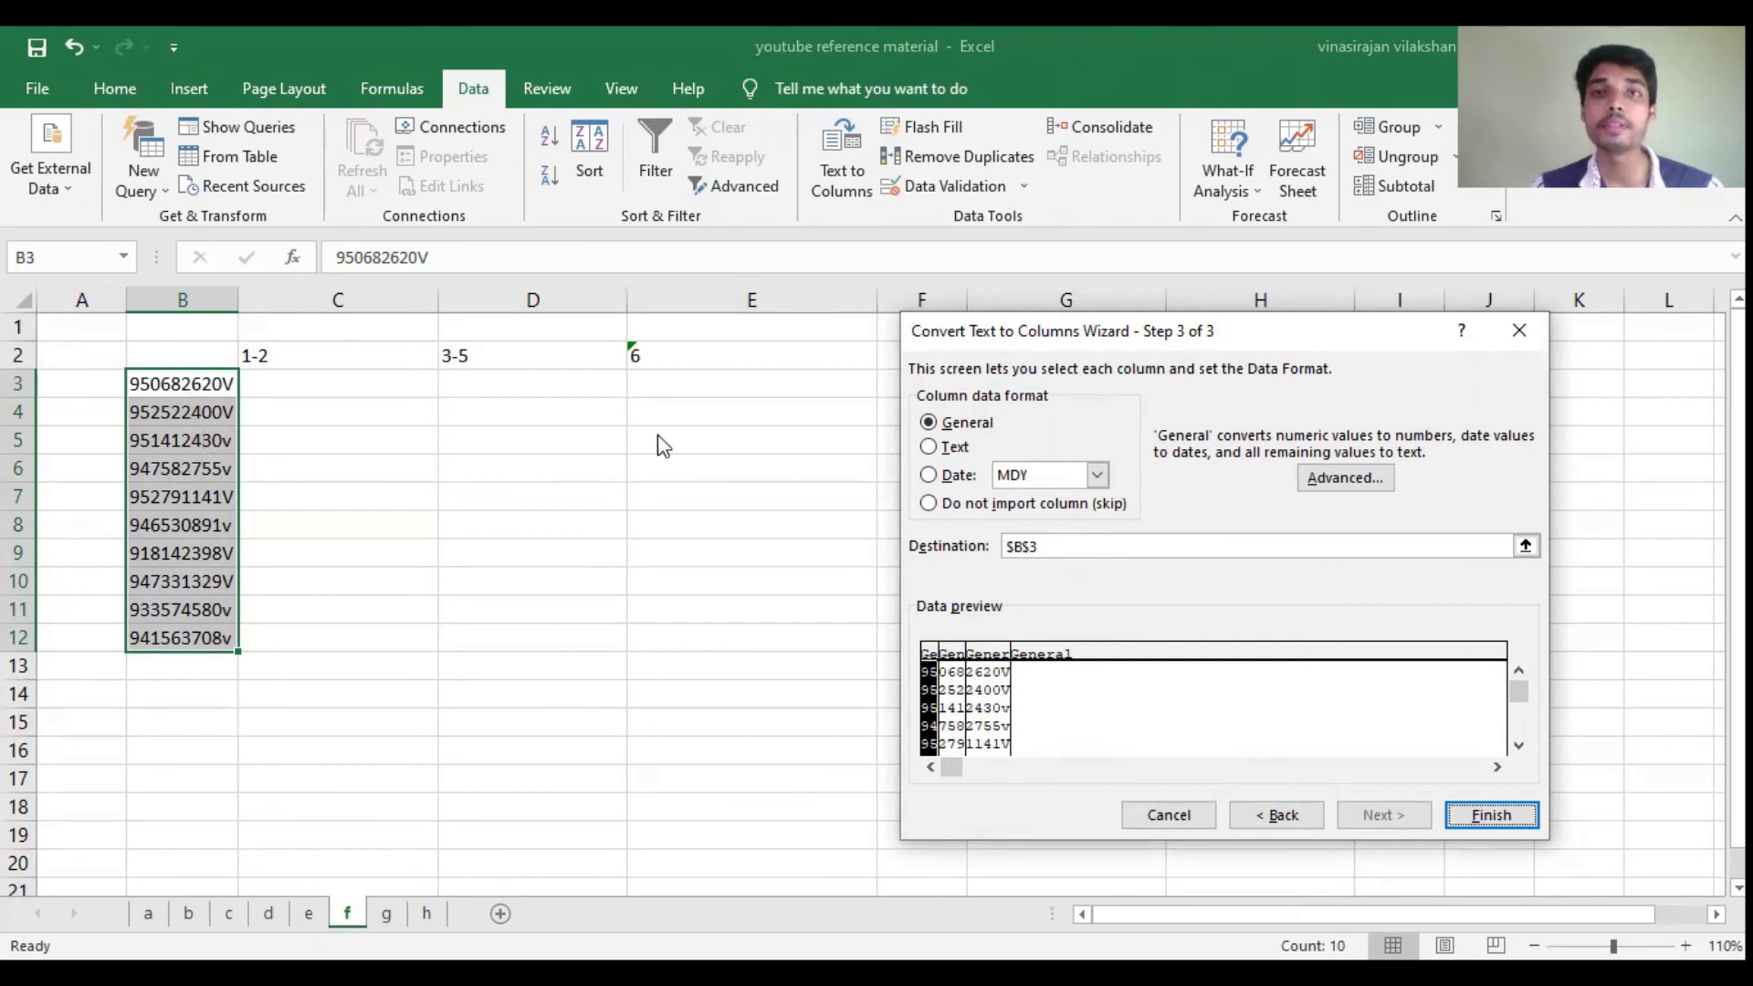
# Step: Set the destination of the split ID numbers to cell C3 and finish the Text to Columns conversion
pyautogui.click(1524, 546)
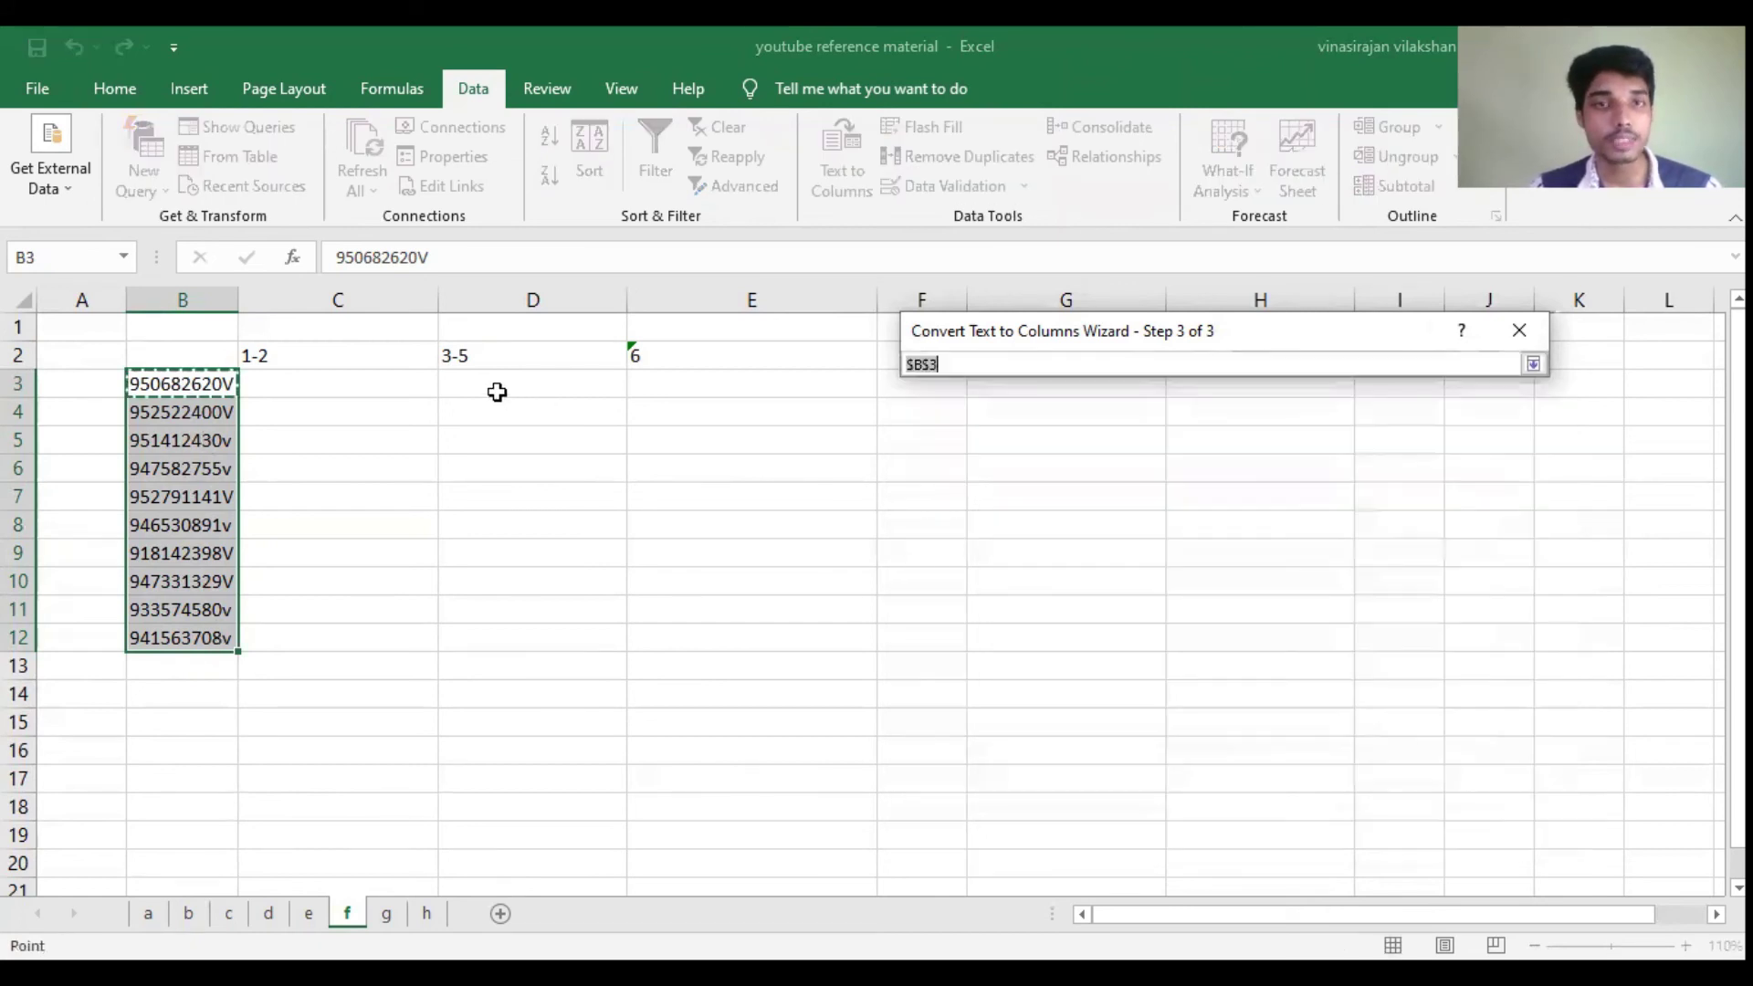
pyautogui.click(354, 386)
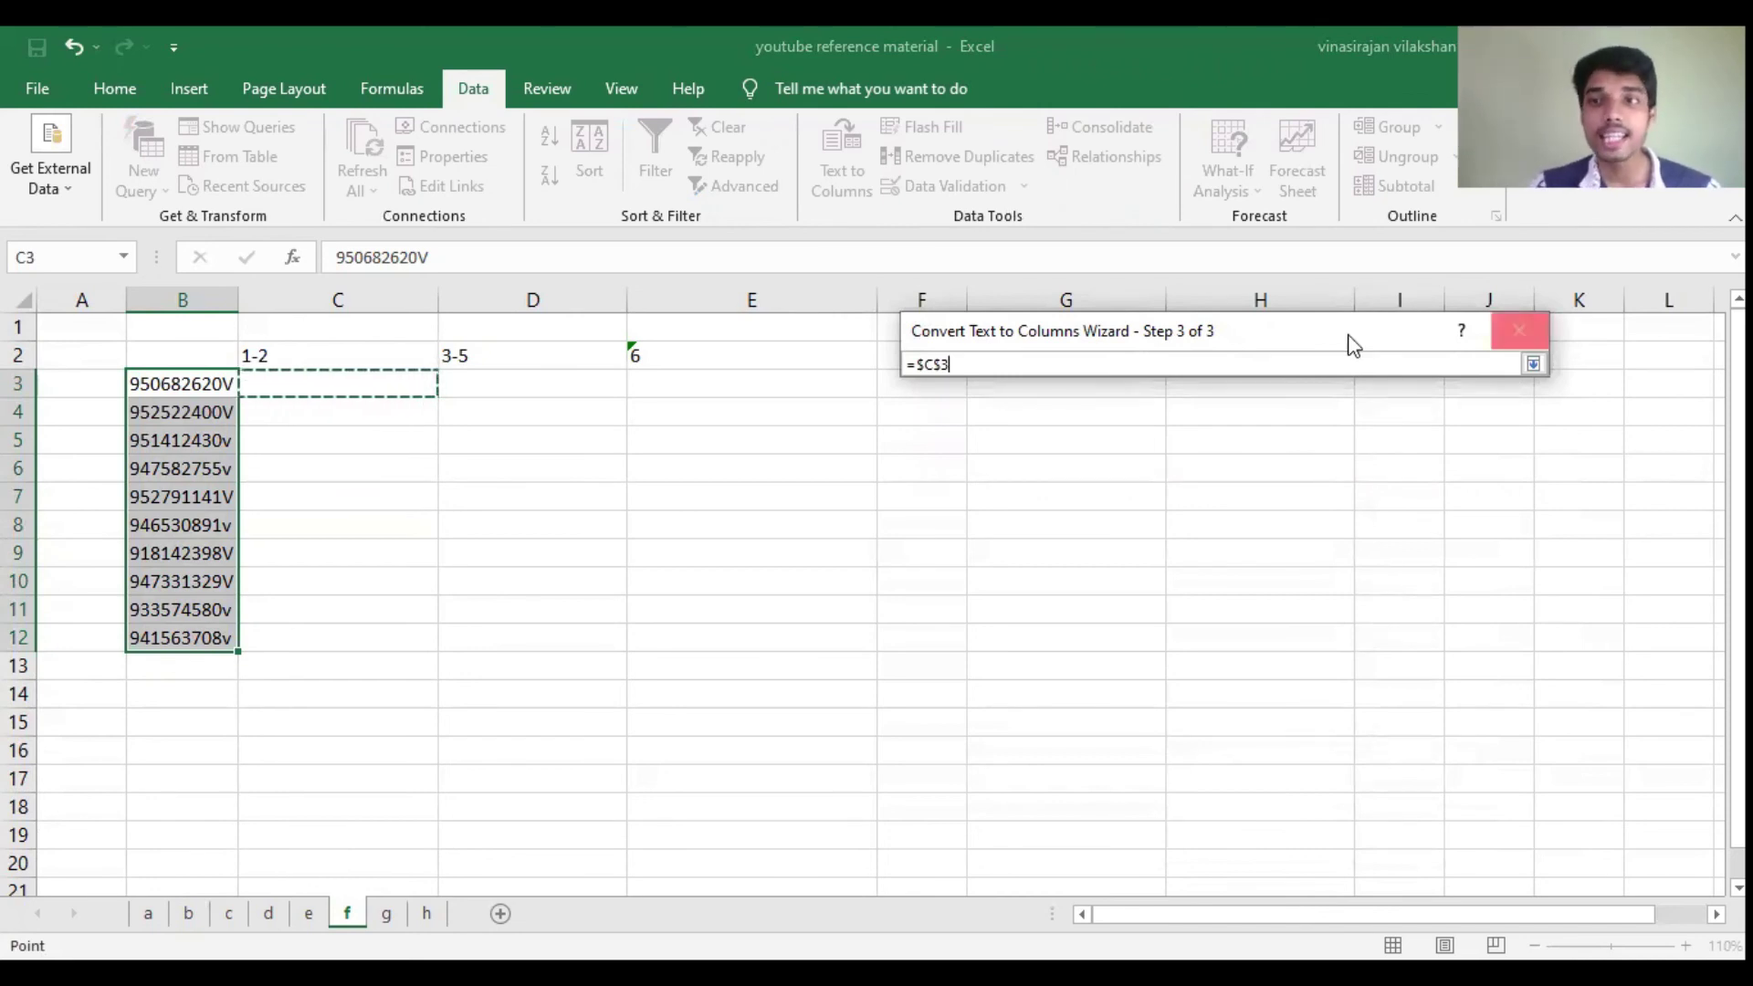
pyautogui.press('Return')
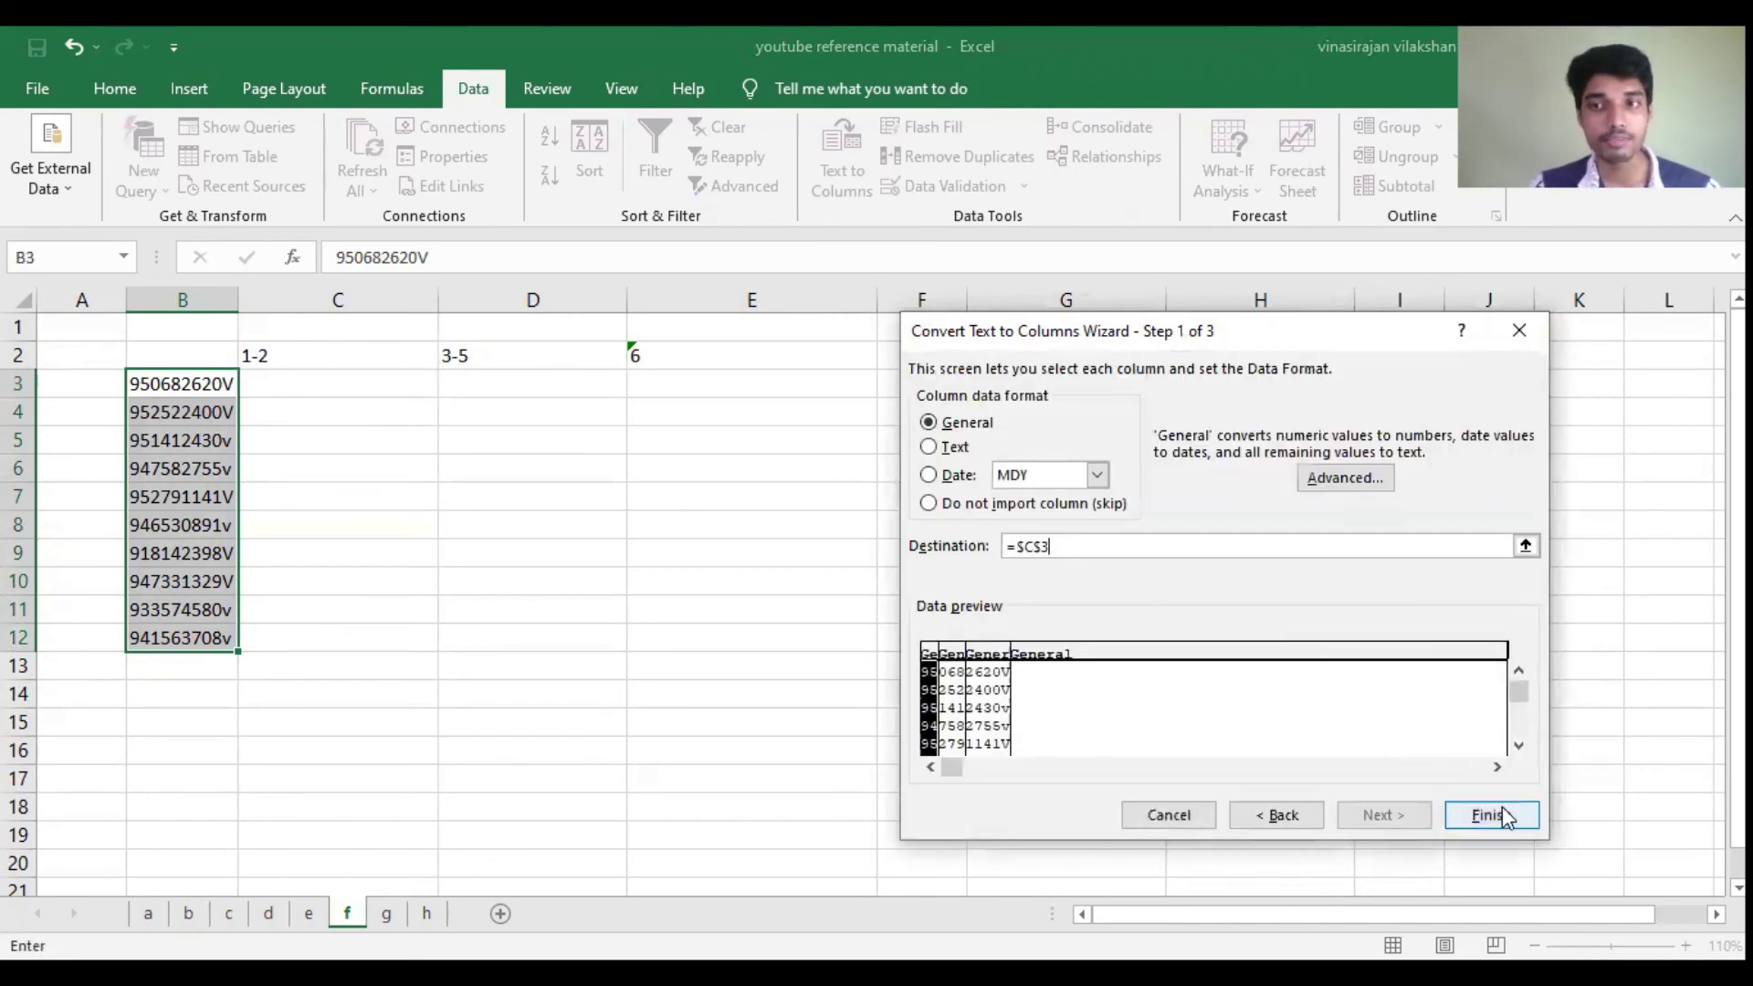
pyautogui.click(1502, 814)
pyautogui.moveTo(430, 392); pyautogui.dragTo(818, 654)
pyautogui.click(809, 631)
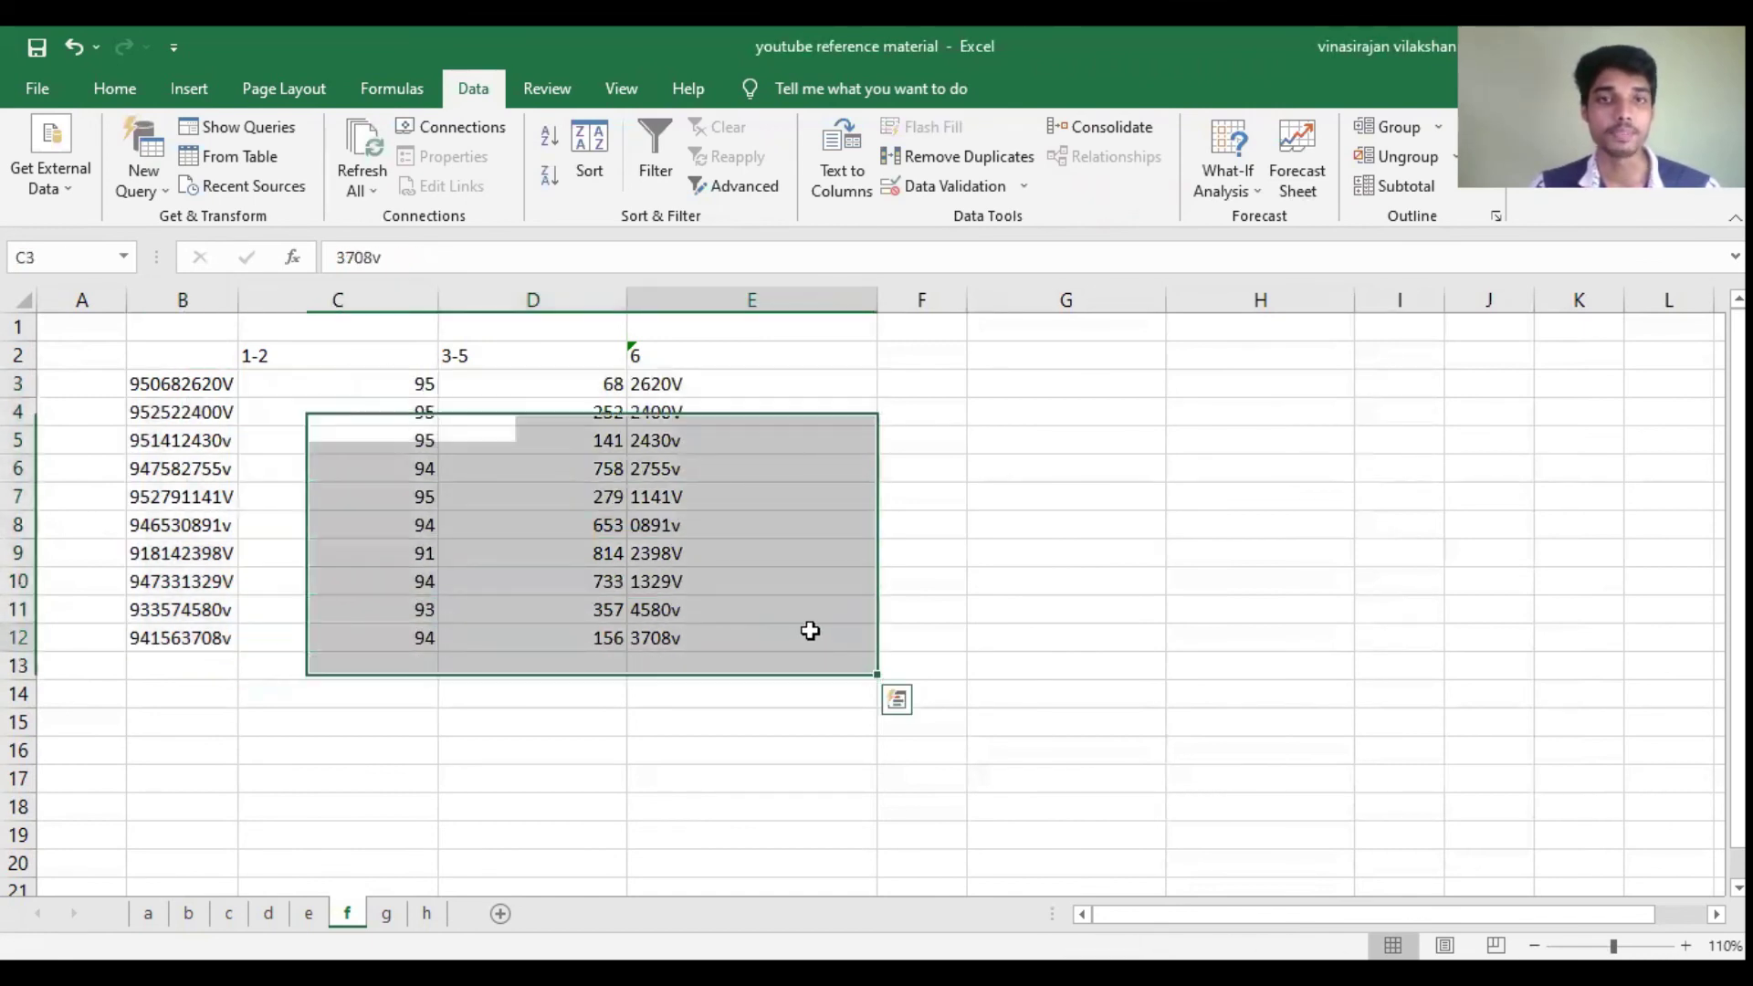